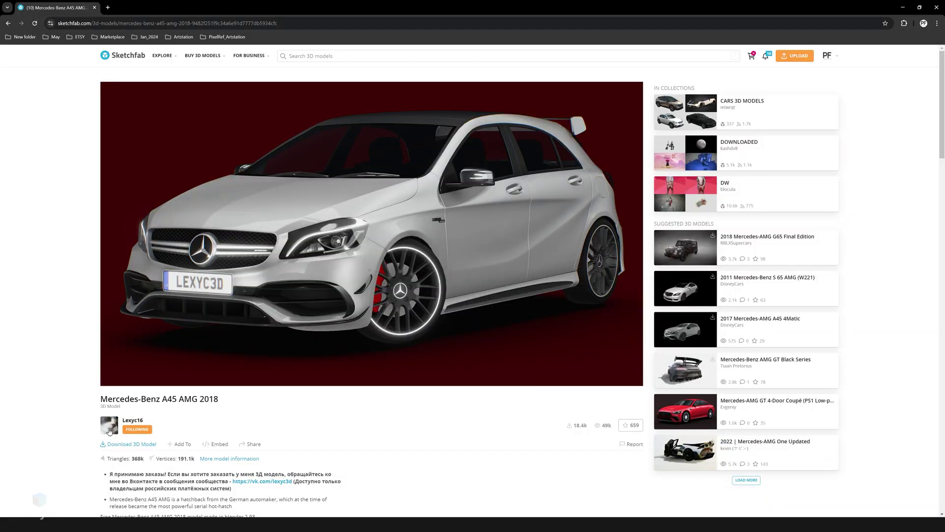
Download the Mercedes-Benz A45 AMG 2018 model in GLB format and close the download dialog
{"action": "left_click", "coordinate": [138, 445]}
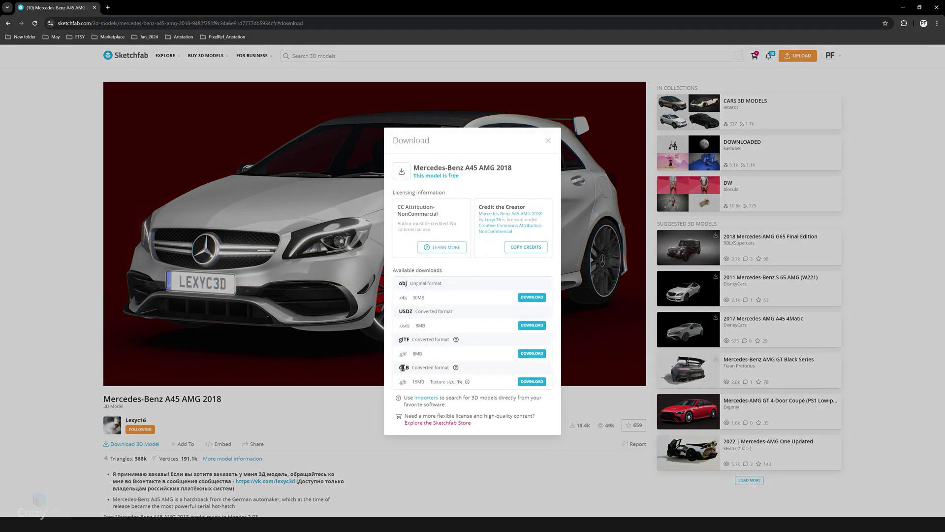
{"action": "left_click", "coordinate": [529, 383]}
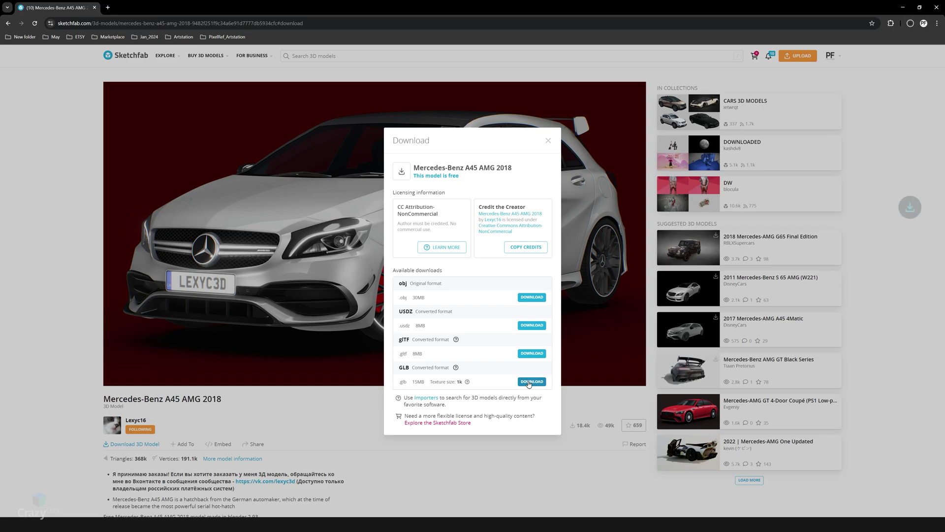
{"action": "left_click", "coordinate": [547, 141]}
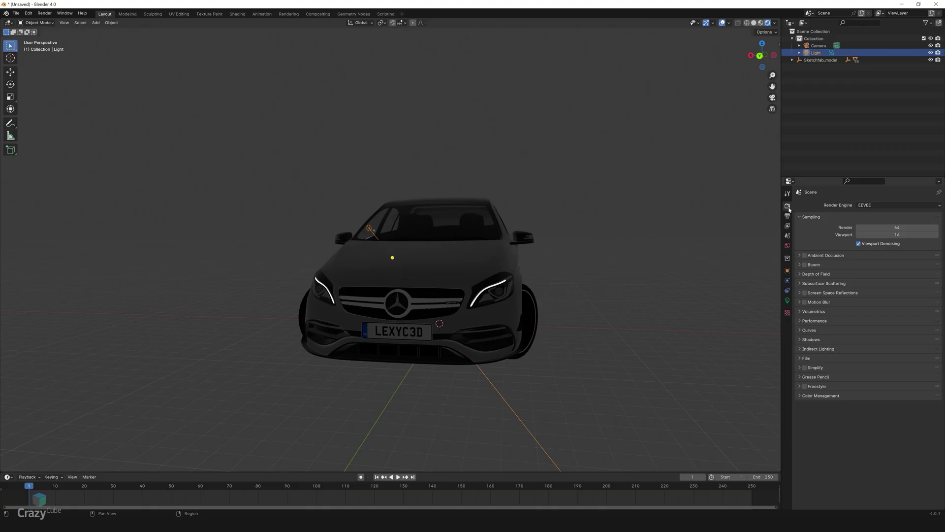
Set the render engine to Cycles with GPU Compute as the device
{"action": "left_click", "coordinate": [881, 205]}
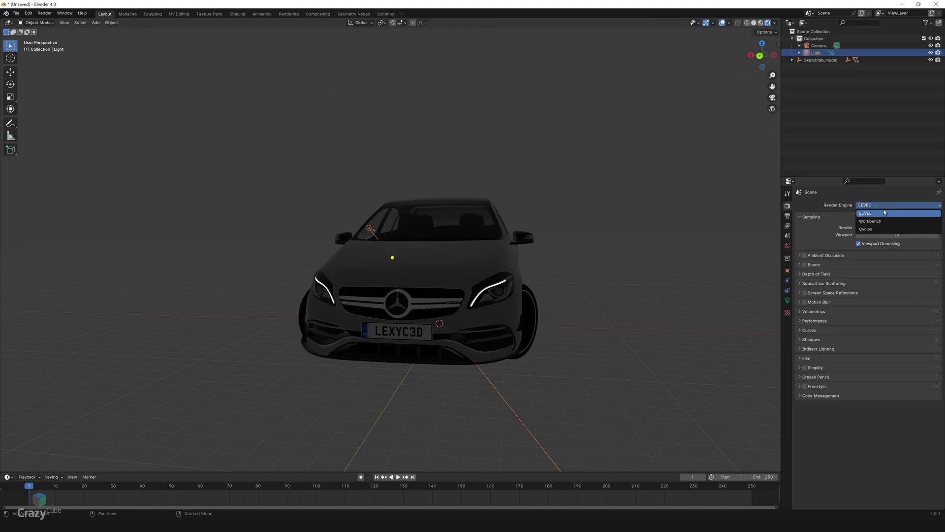
{"action": "left_click", "coordinate": [874, 231]}
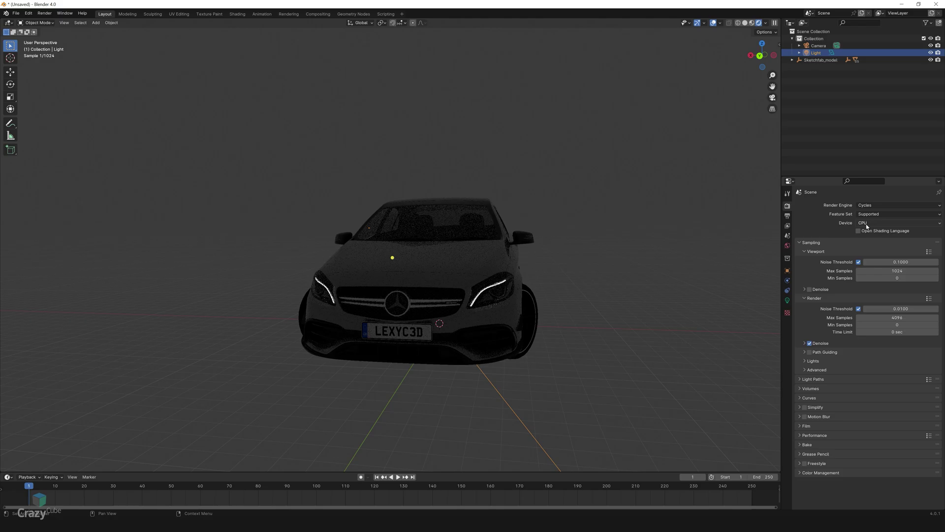
{"action": "left_click", "coordinate": [875, 224]}
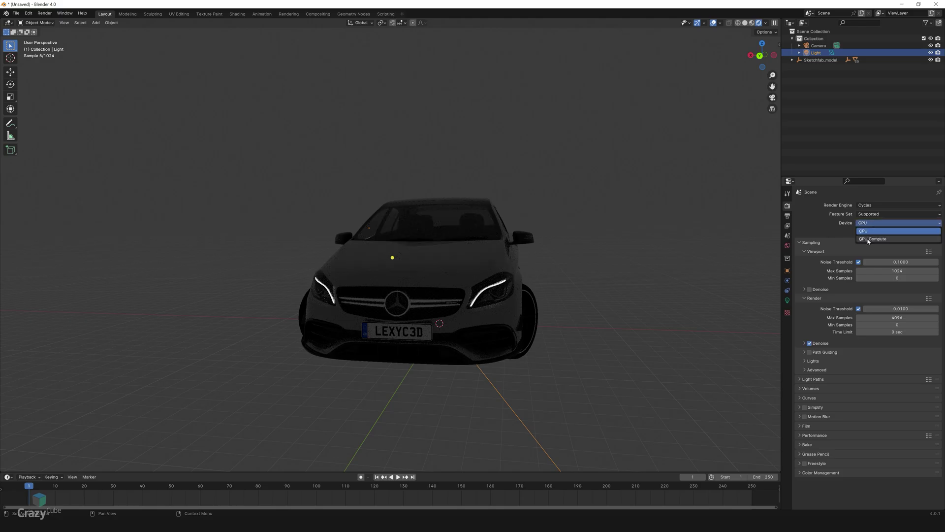
{"action": "left_click", "coordinate": [867, 240]}
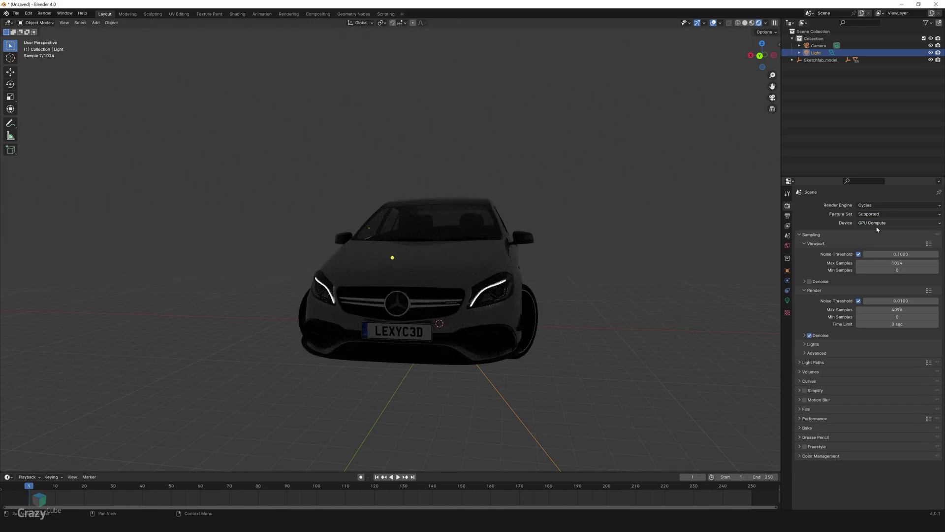
Check the CUDA option under the Cycles render devices in the system preferences
{"action": "left_click", "coordinate": [29, 13]}
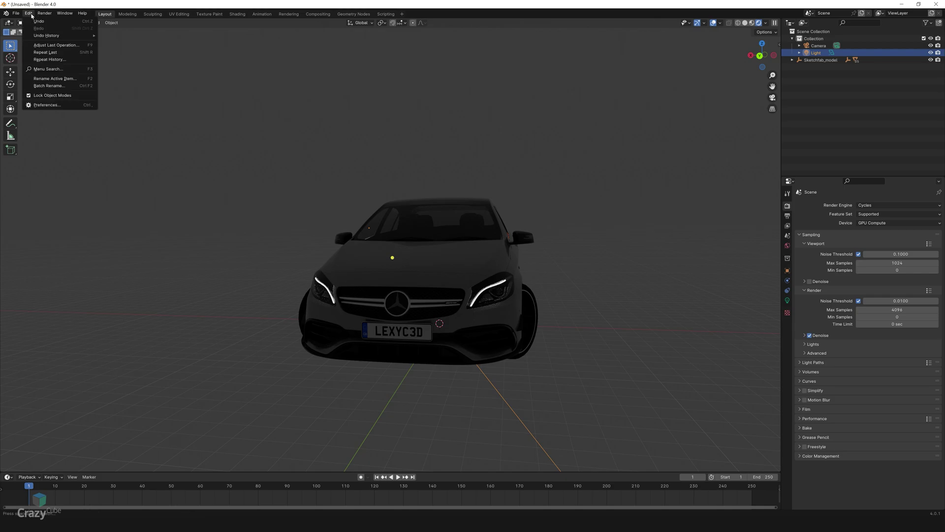
{"action": "left_click", "coordinate": [49, 105]}
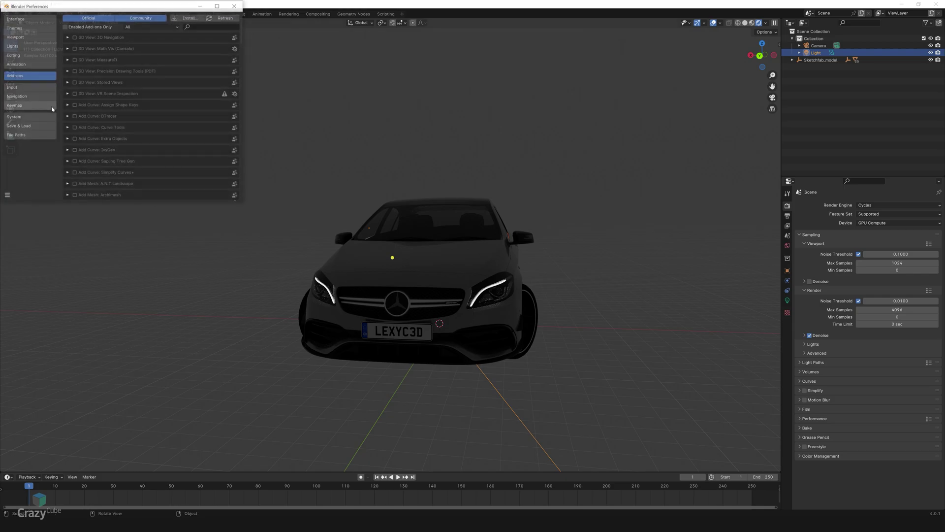
{"action": "left_click", "coordinate": [19, 117]}
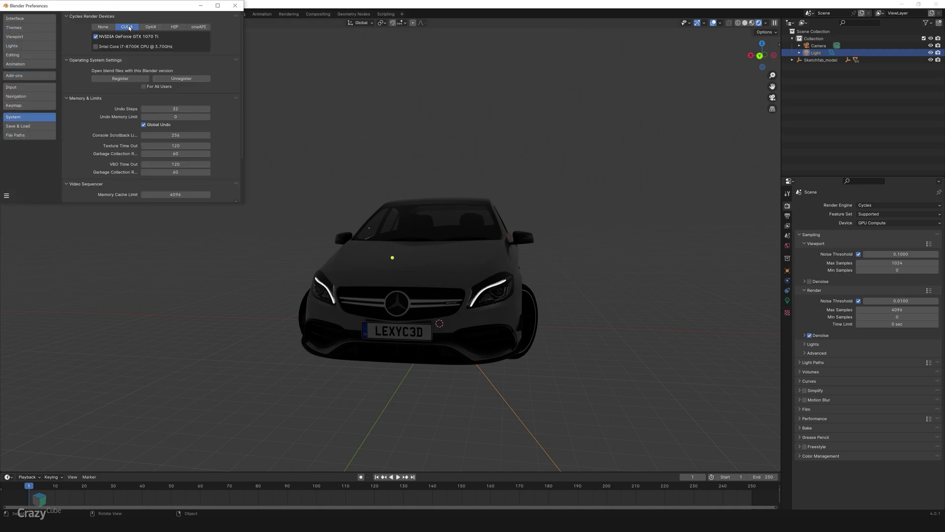
{"action": "left_click", "coordinate": [234, 7]}
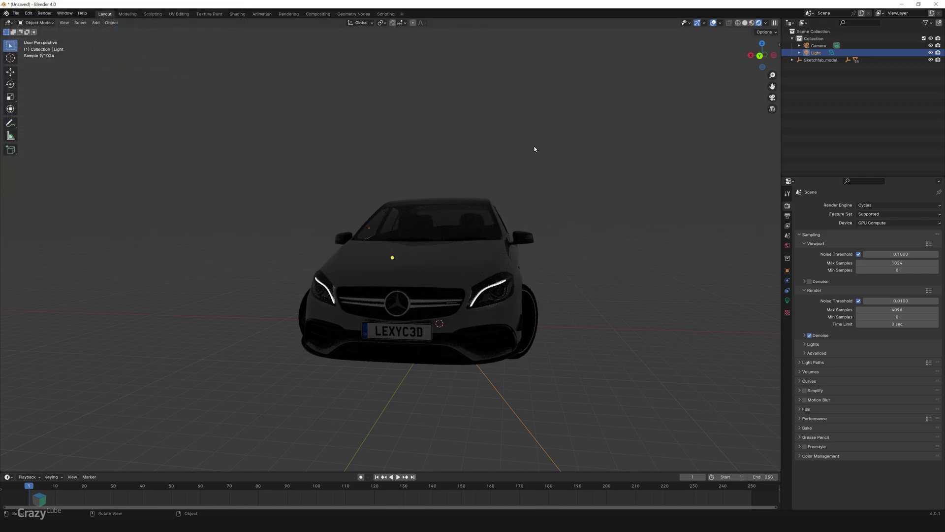
Select the camera and set its focal length to 60 mm
{"action": "middle_click_drag", "start_coordinate": [551, 295], "coordinate": [536, 294]}
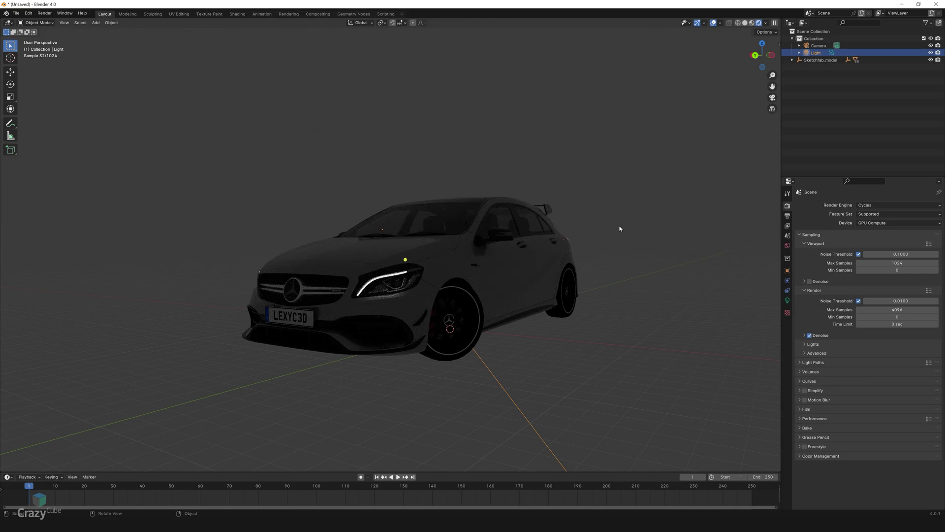
{"action": "left_click", "coordinate": [817, 46]}
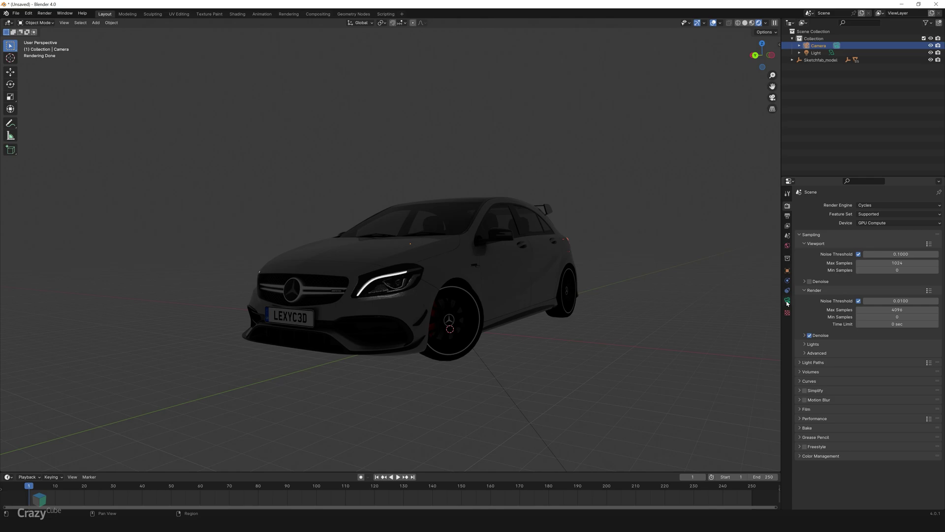
{"action": "left_click", "coordinate": [787, 303]}
{"action": "left_click", "coordinate": [899, 240]}
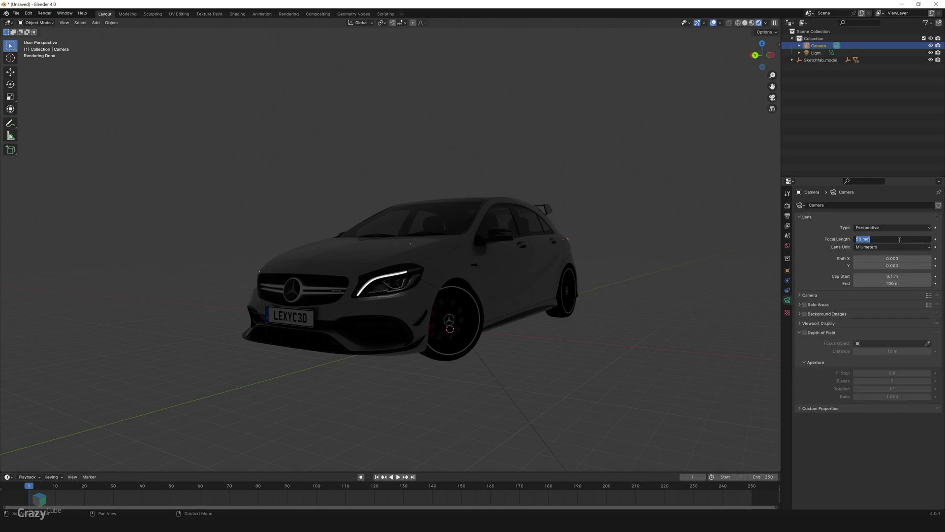
{"action": "type", "text": "60"}
{"action": "key", "text": "Return"}
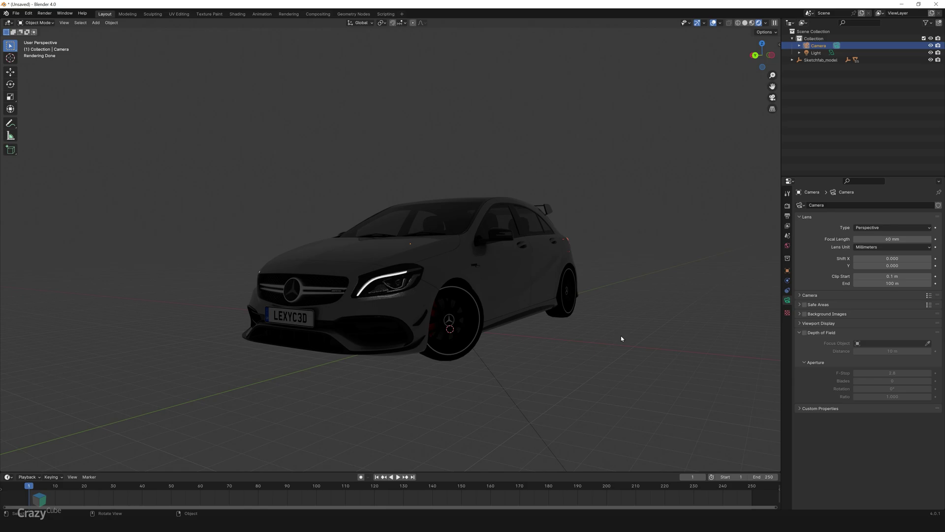
Align the active camera to the current three-quarter front view of the car
{"action": "left_click", "coordinate": [64, 22]}
{"action": "mouse_move", "coordinate": [112, 133]}
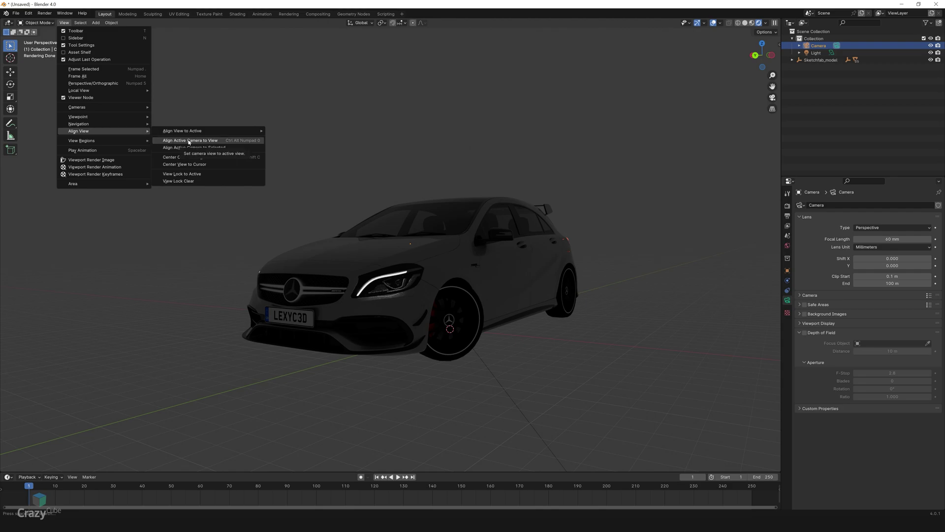
{"action": "left_click", "coordinate": [221, 141]}
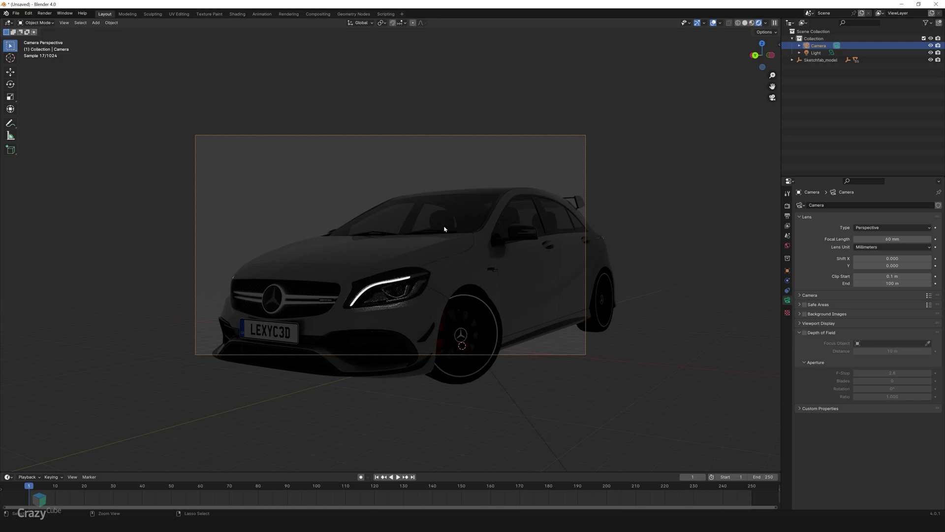
{"action": "middle_click_drag", "start_coordinate": [444, 229], "coordinate": [444, 234], "text": "ctrl"}
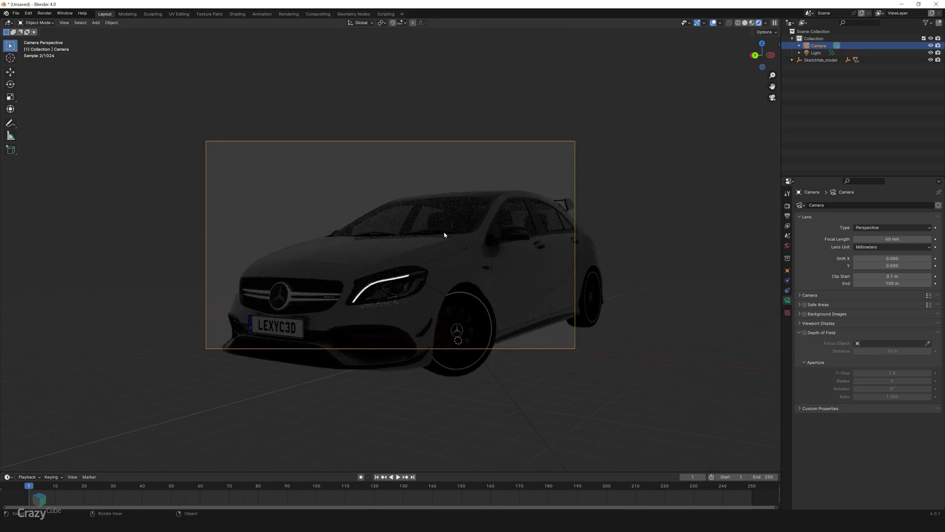
Reframe the camera with Camera to View locked so the whole car fits in the frame, and release the lock
{"action": "key", "text": "n"}
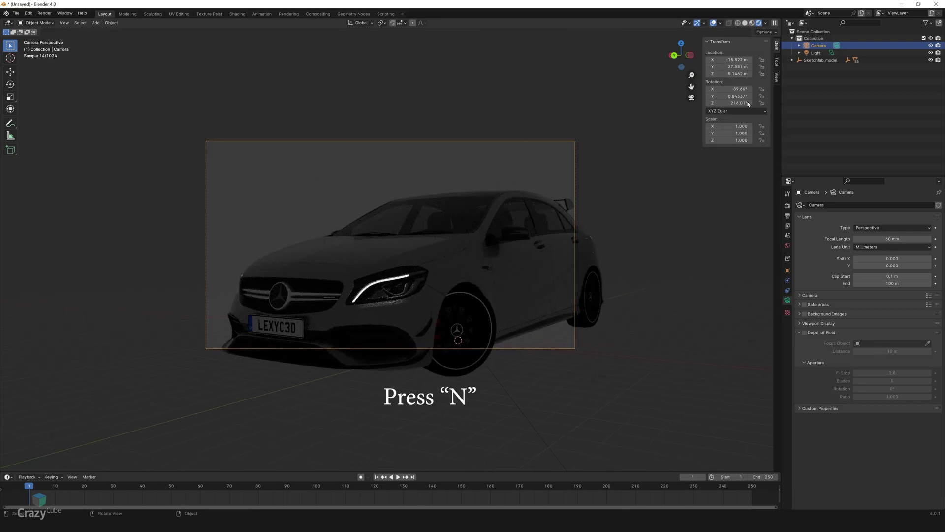
{"action": "left_click", "coordinate": [776, 78]}
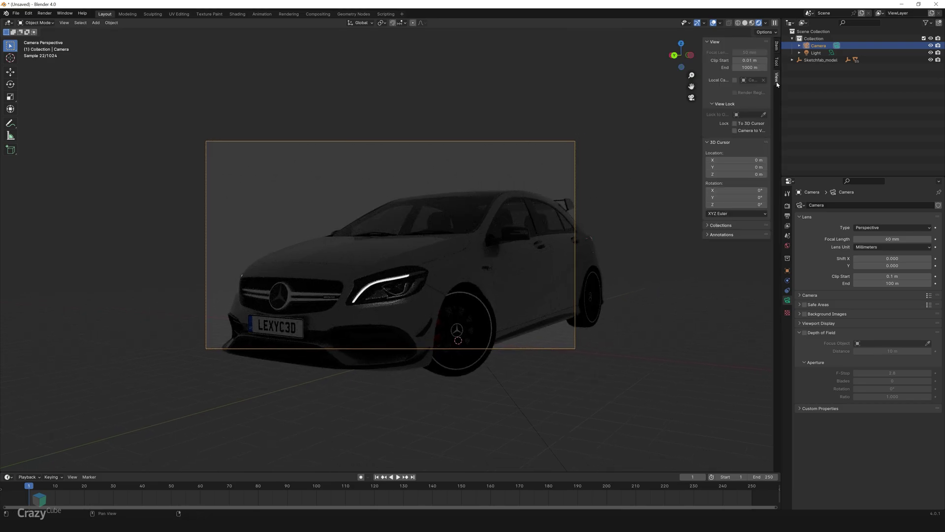
{"action": "left_click", "coordinate": [735, 131]}
{"action": "scroll", "coordinate": [446, 215], "scroll_direction": "down", "scroll_amount": 5}
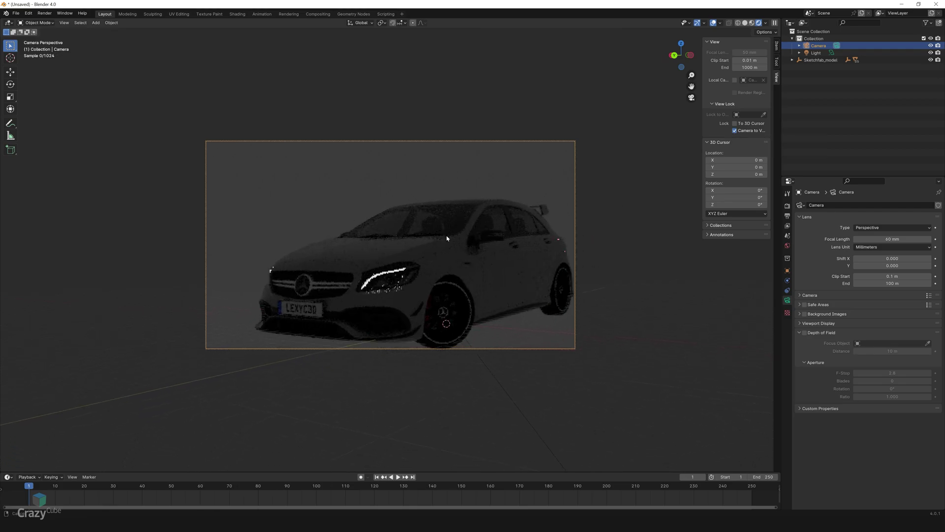
{"action": "mouse_move", "coordinate": [454, 281]}
{"action": "middle_mouse_down"}
{"action": "mouse_move", "coordinate": [445, 291]}
{"action": "mouse_move", "coordinate": [457, 298]}
{"action": "middle_mouse_up"}
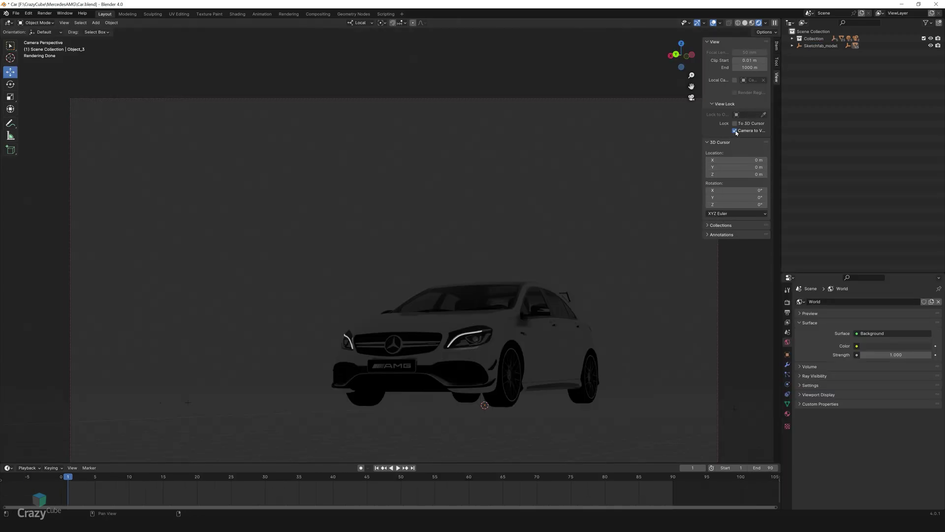
{"action": "left_click", "coordinate": [735, 131]}
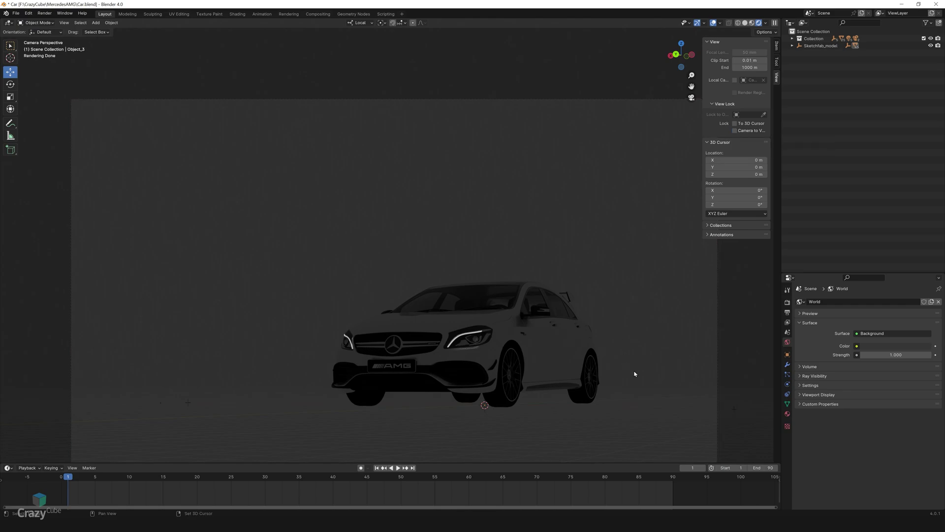
{"action": "middle_click_drag", "start_coordinate": [636, 374], "coordinate": [622, 338], "text": "shift"}
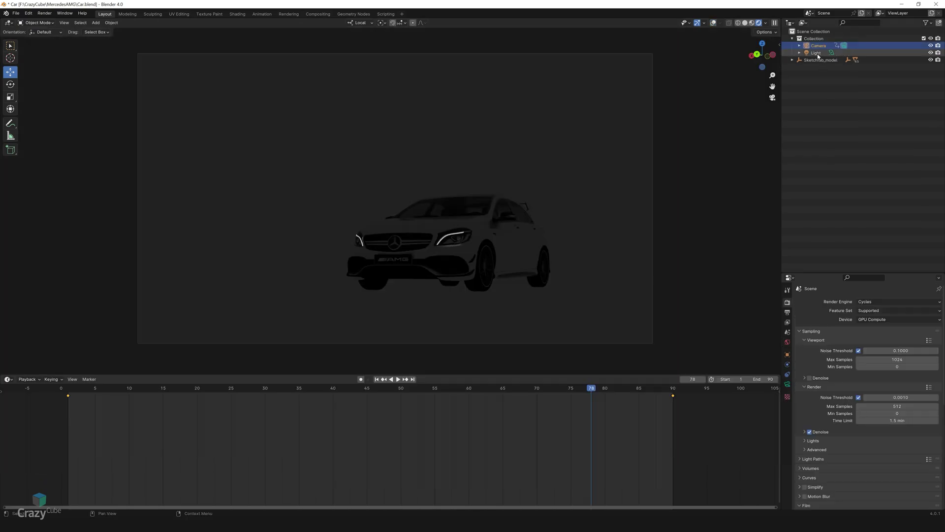
Delete the Light object from the scene
{"action": "left_click", "coordinate": [816, 52]}
{"action": "key", "text": "Delete"}
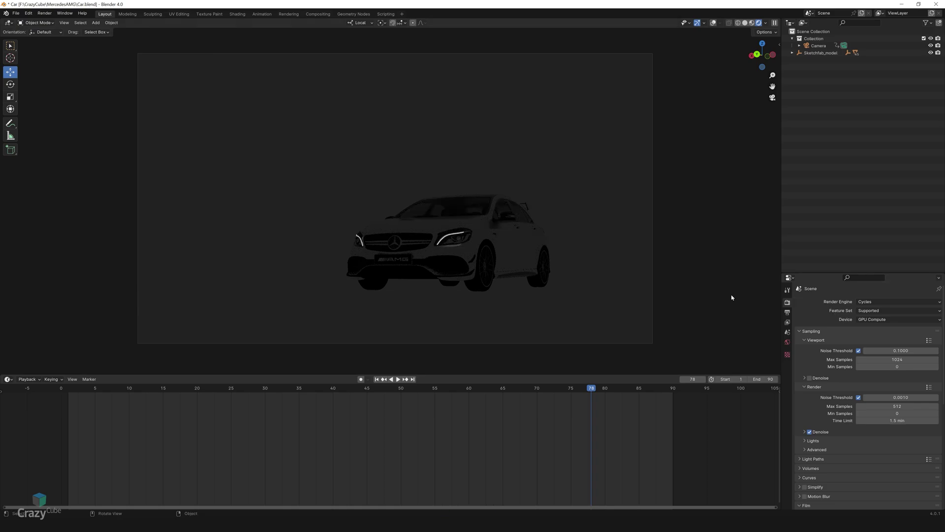
Add a mesh plane under the car and scale it up into a very large ground surface
{"action": "key", "text": "shift+a"}
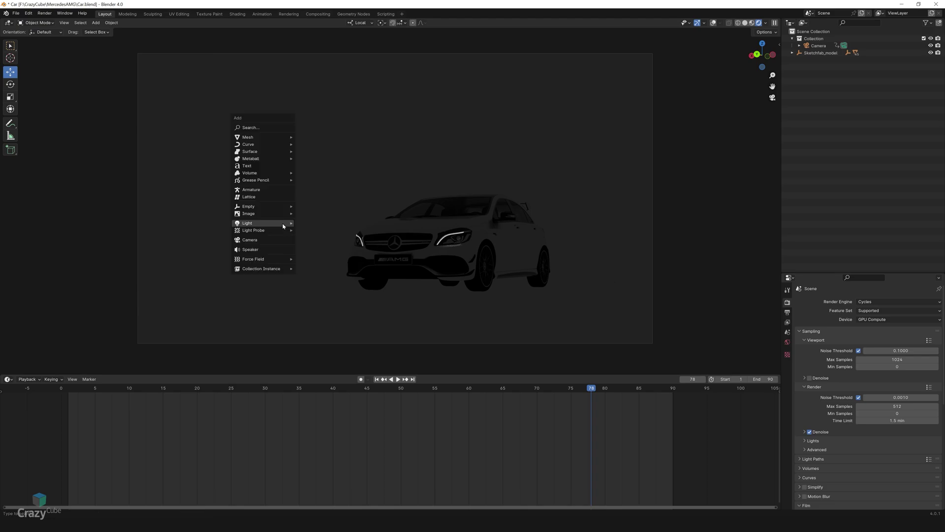
{"action": "mouse_move", "coordinate": [283, 226]}
{"action": "mouse_move", "coordinate": [281, 141]}
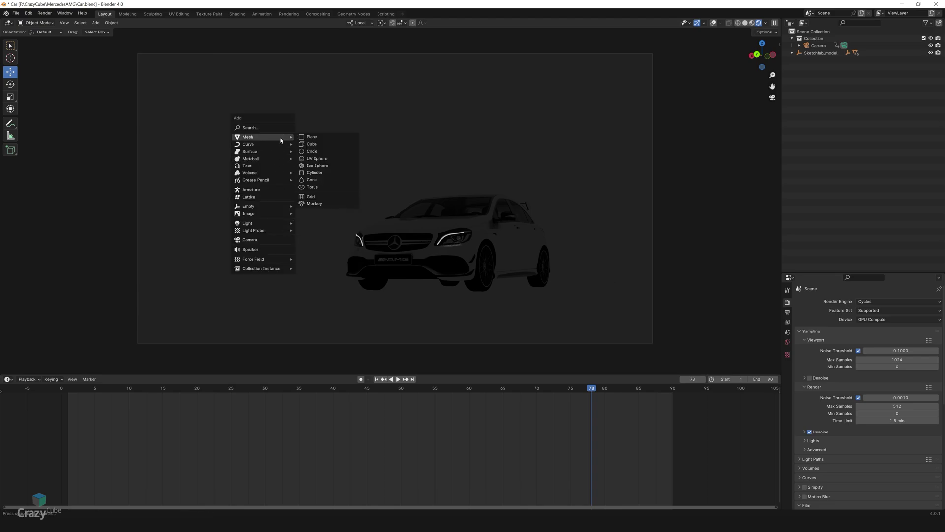
{"action": "left_click", "coordinate": [311, 137]}
{"action": "key", "text": "shift+space"}
{"action": "key", "text": "s"}
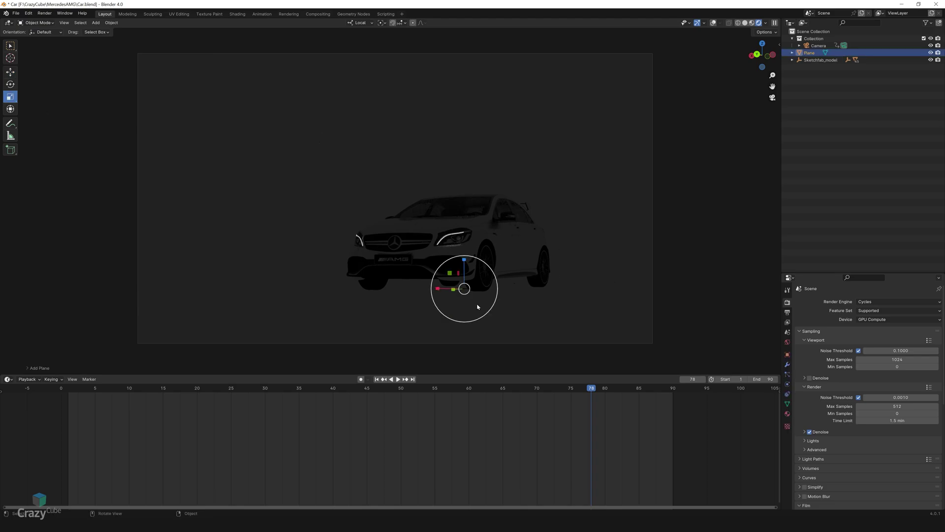
{"action": "key", "text": "s"}
{"action": "left_click", "coordinate": [591, 234]}
{"action": "middle_click_drag", "start_coordinate": [433, 173], "coordinate": [415, 261]}
{"action": "scroll", "coordinate": [415, 261], "scroll_direction": "down", "scroll_amount": 6}
{"action": "scroll", "coordinate": [416, 262], "scroll_direction": "up", "scroll_amount": 3}
{"action": "key", "text": "s"}
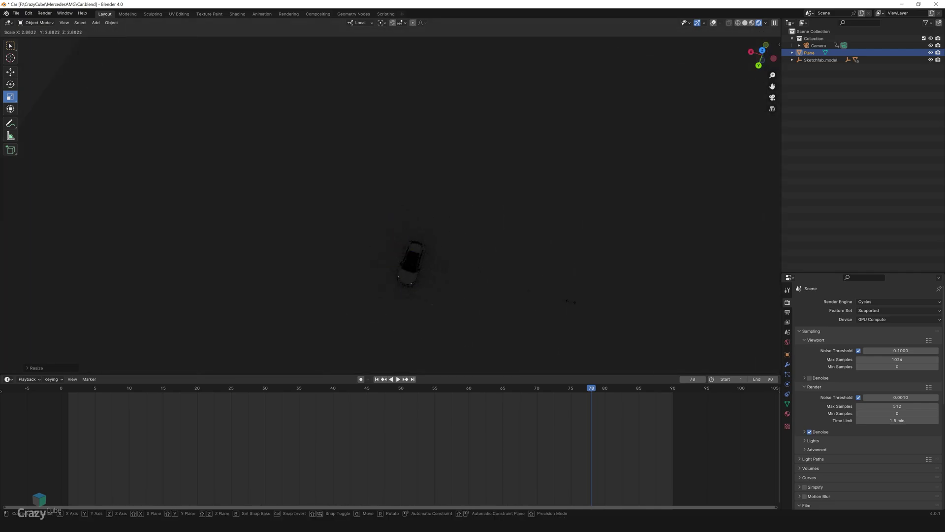
{"action": "left_click", "coordinate": [571, 302]}
Rotate the ground plane around its vertical axis and check it through the camera
{"action": "scroll", "coordinate": [542, 291], "scroll_direction": "down", "scroll_amount": 6}
{"action": "key", "text": "alt+a"}
{"action": "left_click", "coordinate": [513, 282]}
{"action": "key", "text": "shift+space"}
{"action": "key", "text": "r"}
{"action": "left_click_drag", "start_coordinate": [401, 251], "coordinate": [419, 246]}
{"action": "key", "text": "KP_0"}
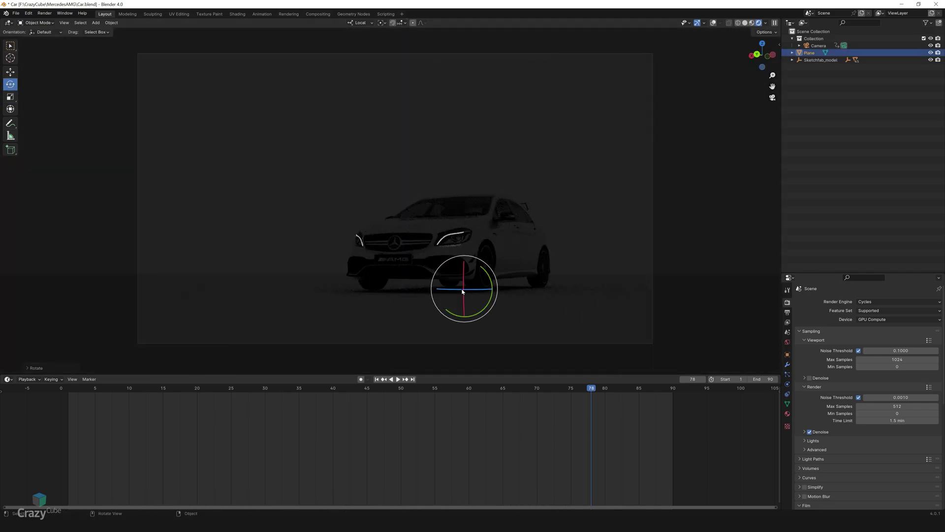
{"action": "left_click_drag", "start_coordinate": [463, 290], "coordinate": [452, 289]}
{"action": "key", "text": "KP_0"}
{"action": "key", "text": "KP_0"}
{"action": "middle_click_drag", "start_coordinate": [470, 215], "coordinate": [399, 243]}
{"action": "scroll", "coordinate": [452, 246], "scroll_direction": "down", "scroll_amount": 8}
{"action": "key", "text": "shift+space"}
{"action": "key", "text": "s"}
{"action": "key", "text": "alt+a"}
{"action": "key", "text": "KP_0"}
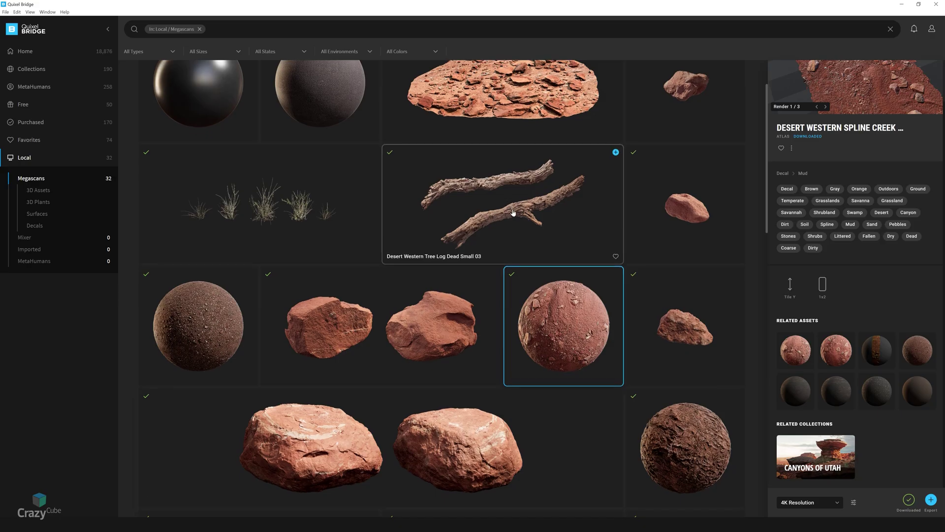
Switch to Quixel Bridge and select the red rocky ground asset in the local Megascans library
{"action": "scroll", "coordinate": [512, 212], "scroll_direction": "up", "scroll_amount": 2}
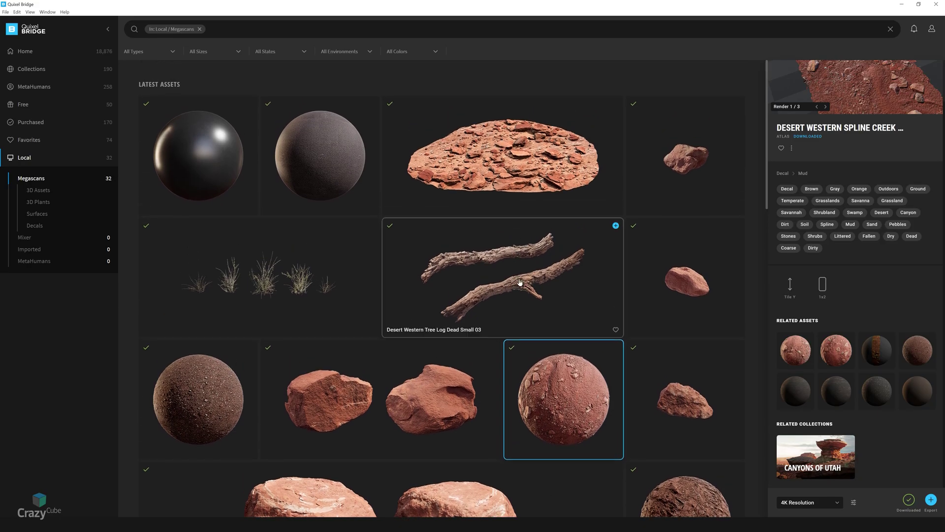
{"action": "left_click", "coordinate": [498, 153]}
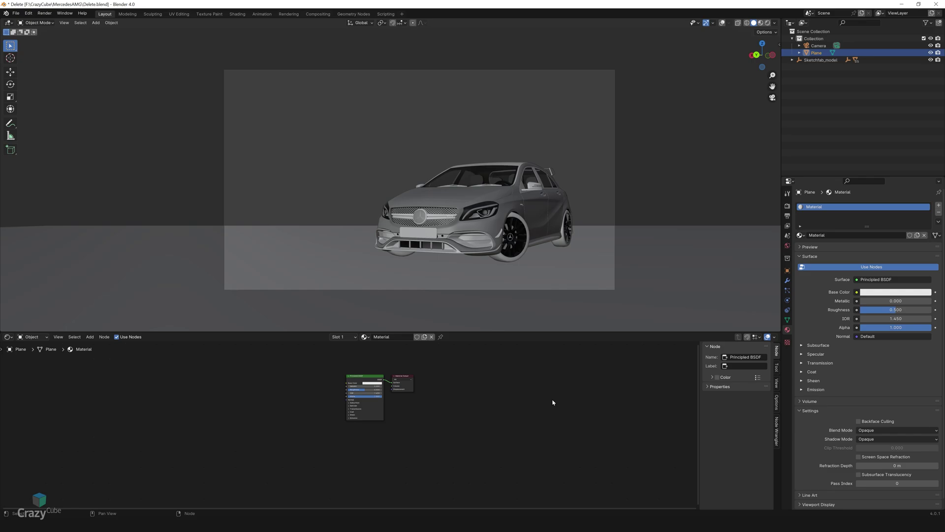
Switch to Blender and assign the existing default_material to the ground plane
{"action": "left_click", "coordinate": [799, 235]}
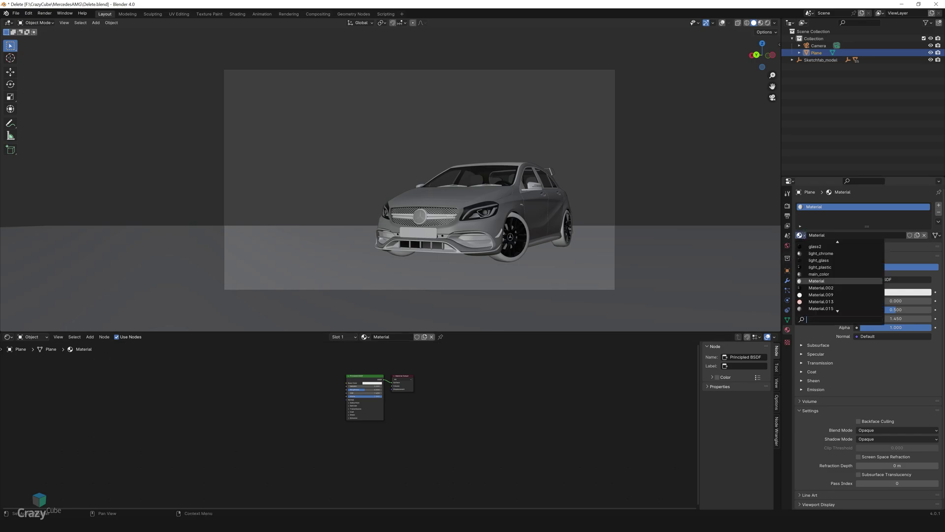
{"action": "scroll", "coordinate": [840, 295], "scroll_direction": "up", "scroll_amount": 8}
{"action": "left_click", "coordinate": [840, 294]}
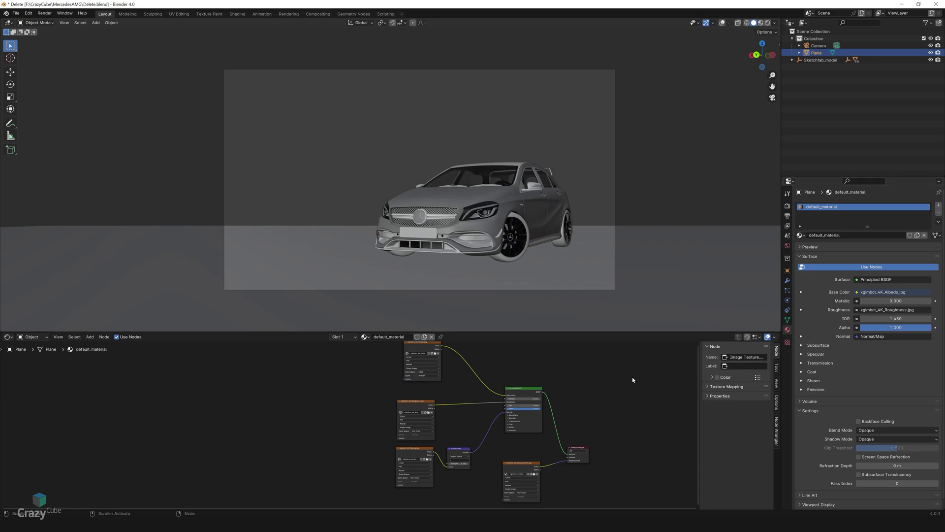
Open the add-on preferences and search the add-ons for "Node"
{"action": "left_click", "coordinate": [28, 14]}
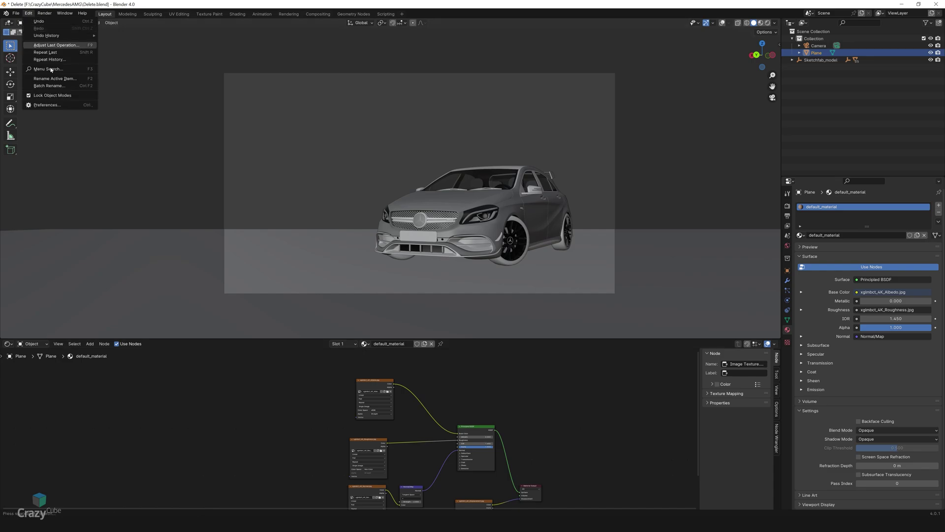
{"action": "left_click", "coordinate": [52, 106]}
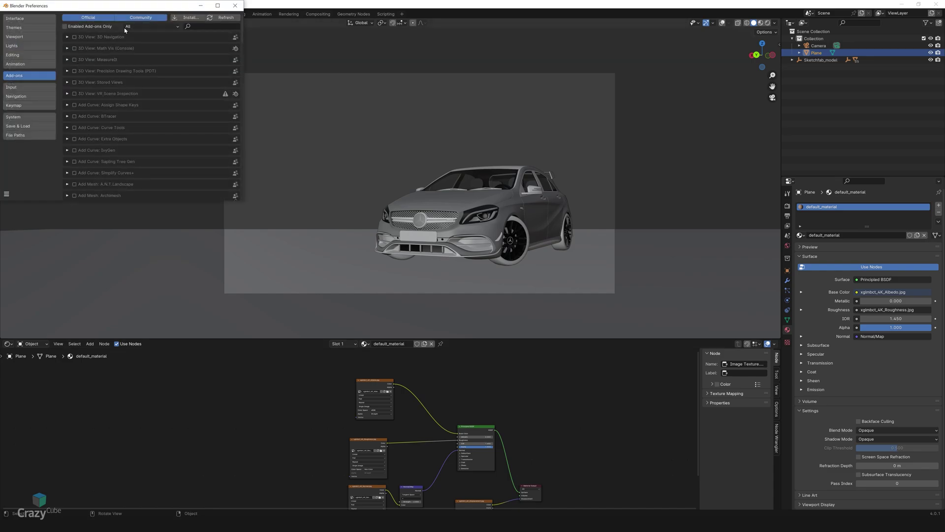
{"action": "left_click", "coordinate": [199, 26]}
{"action": "type", "text": "Node"}
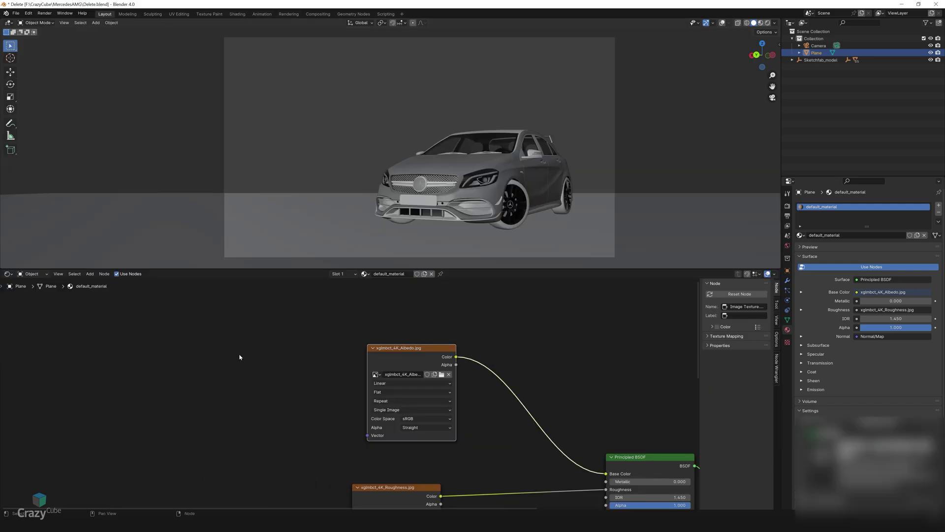
Add Texture Coordinate and Mapping nodes to the Albedo texture and place them well ahead of it
{"action": "key", "text": "ctrl+t"}
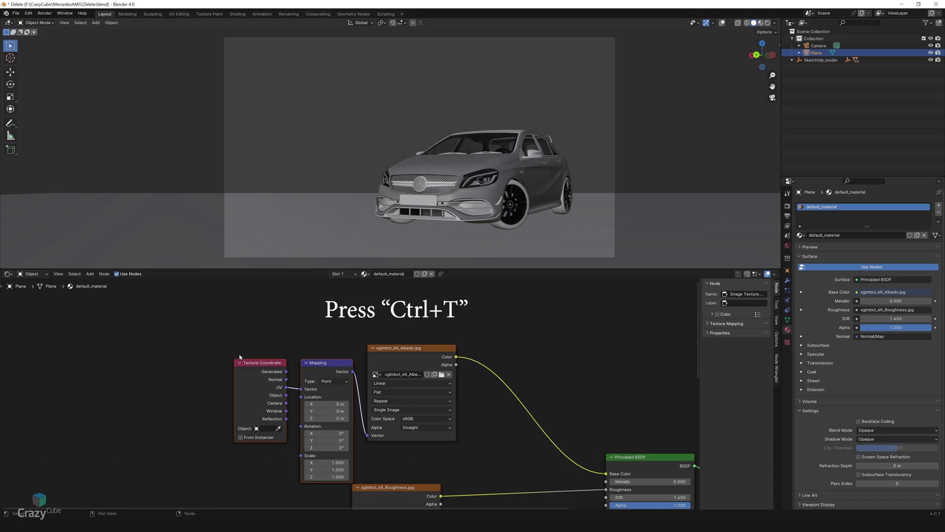
{"action": "left_click_drag", "start_coordinate": [254, 336], "coordinate": [326, 370]}
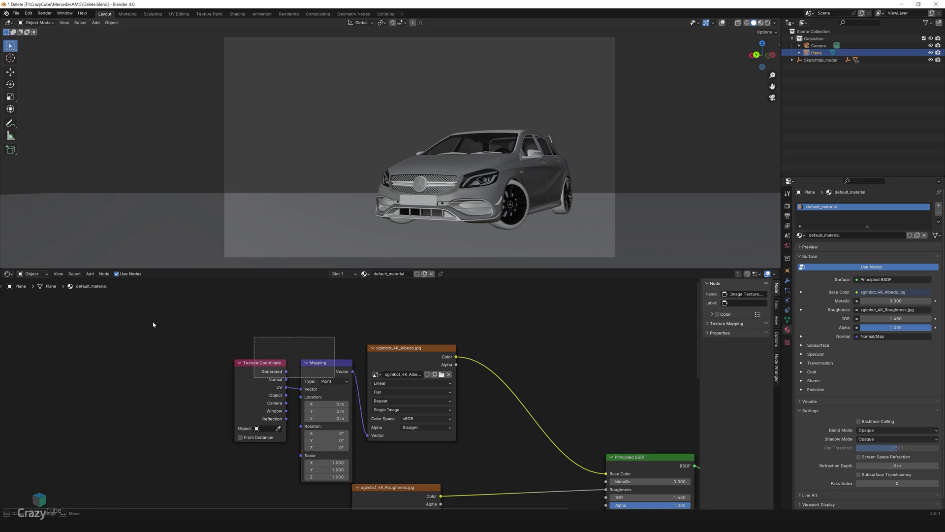
{"action": "left_click_drag", "start_coordinate": [326, 370], "coordinate": [178, 322]}
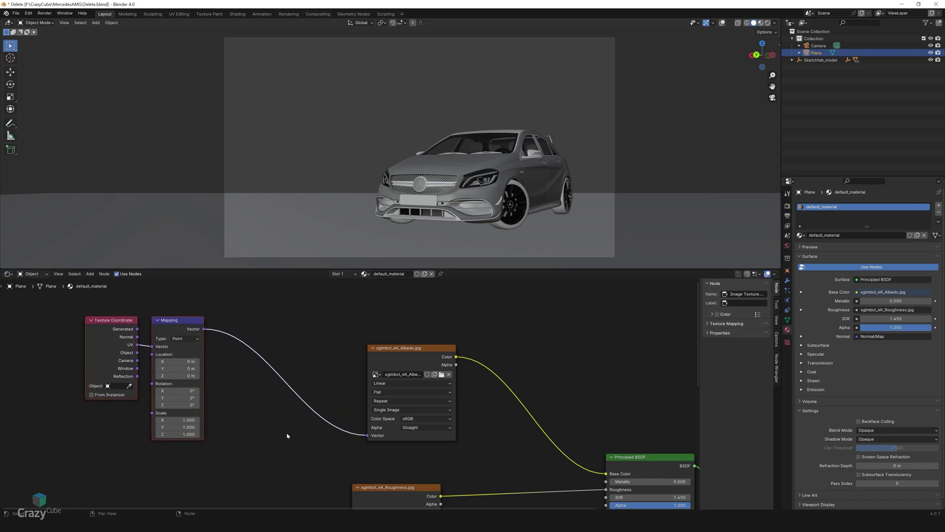
Connect the Mapping node's vector output to the Roughness and Normal texture nodes
{"action": "scroll", "coordinate": [288, 436], "scroll_direction": "down", "scroll_amount": 3}
{"action": "left_click_drag", "start_coordinate": [272, 288], "coordinate": [357, 493]}
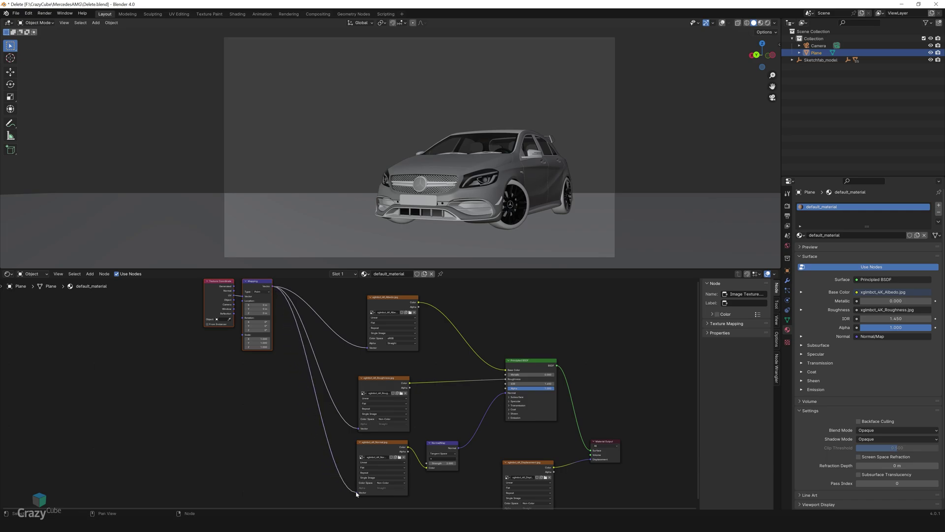
{"action": "left_click", "coordinate": [290, 384]}
Set the Mapping node's X rotation to 67°
{"action": "scroll", "coordinate": [219, 352], "scroll_direction": "up", "scroll_amount": 3}
{"action": "middle_click_drag", "start_coordinate": [219, 352], "coordinate": [262, 465]}
{"action": "scroll", "coordinate": [291, 444], "scroll_direction": "up", "scroll_amount": 1}
{"action": "left_click", "coordinate": [271, 422]}
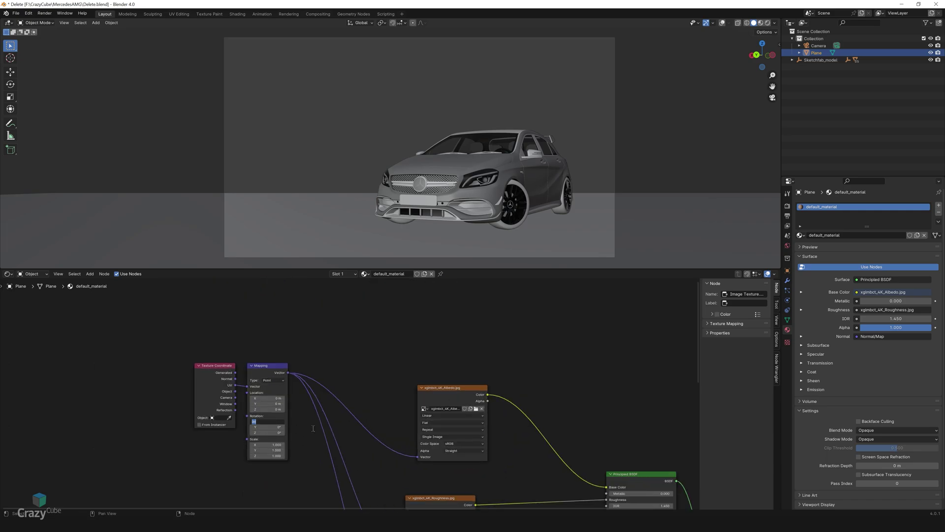
{"action": "type", "text": "67"}
{"action": "key", "text": "Return"}
Set the Mapping node's scale to 40 on X, Y and Z
{"action": "scroll", "coordinate": [295, 394], "scroll_direction": "up", "scroll_amount": 4}
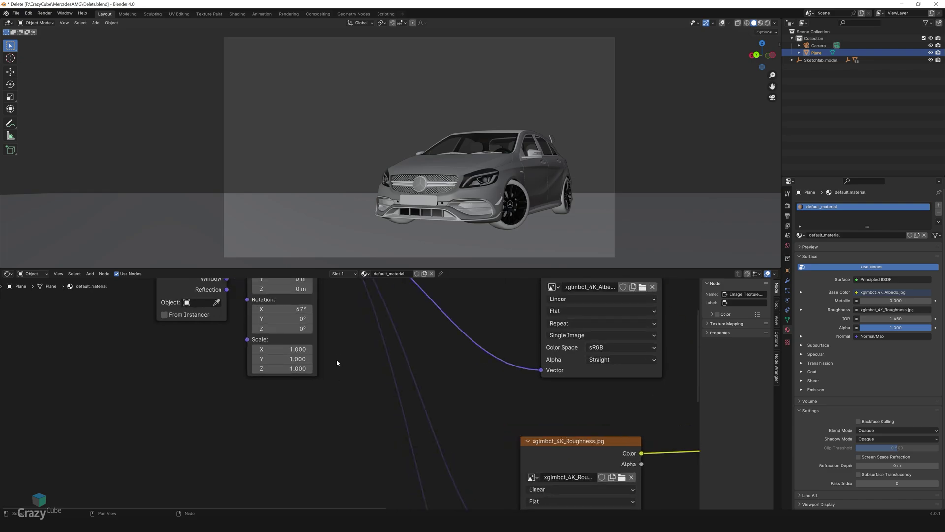
{"action": "left_click", "coordinate": [290, 389]}
{"action": "type", "text": "40"}
{"action": "key", "text": "Tab"}
{"action": "type", "text": "40"}
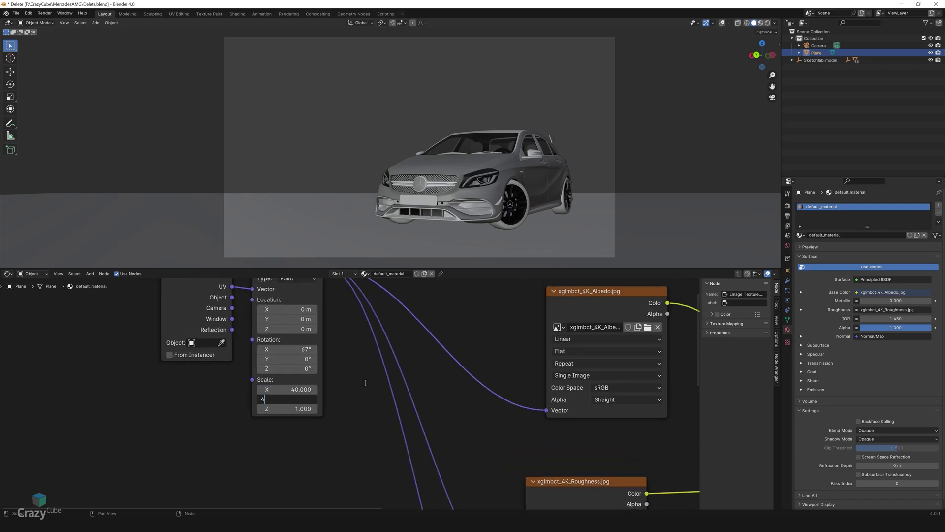
{"action": "key", "text": "Tab"}
{"action": "type", "text": "40"}
{"action": "key", "text": "Return"}
{"action": "scroll", "coordinate": [365, 382], "scroll_direction": "down", "scroll_amount": 5}
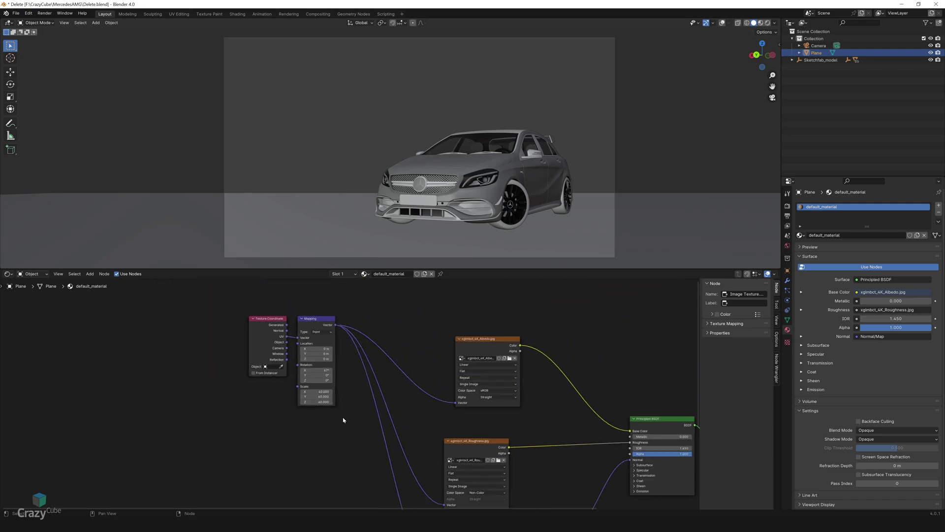
Insert an RGB Curves node between the Albedo texture and the Principled BSDF's Base Color
{"action": "scroll", "coordinate": [550, 375], "scroll_direction": "down", "scroll_amount": 3}
{"action": "left_click_drag", "start_coordinate": [567, 339], "coordinate": [446, 503]}
{"action": "left_click_drag", "start_coordinate": [470, 464], "coordinate": [545, 471]}
{"action": "scroll", "coordinate": [436, 345], "scroll_direction": "up", "scroll_amount": 5}
{"action": "middle_click_drag", "start_coordinate": [436, 345], "coordinate": [322, 408]}
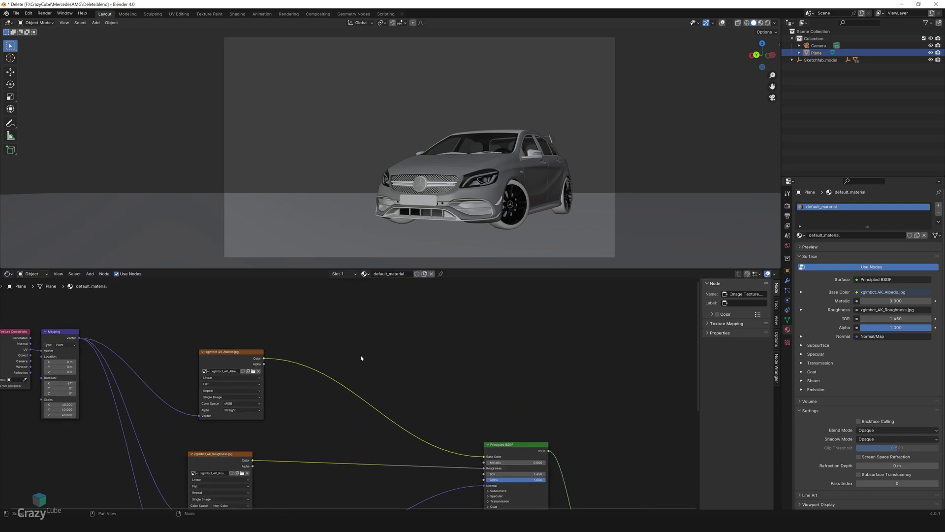
{"action": "key", "text": "shift+a"}
{"action": "mouse_move", "coordinate": [327, 381]}
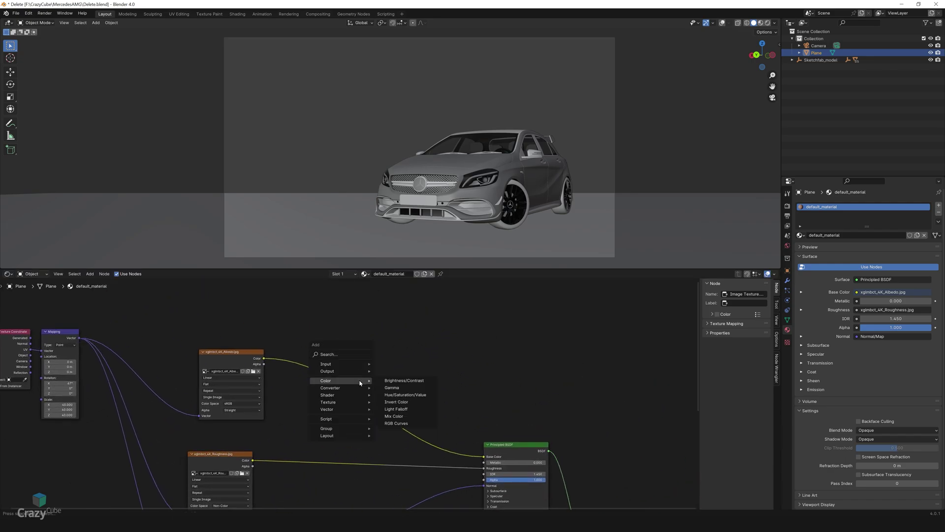
{"action": "left_click", "coordinate": [412, 425]}
{"action": "left_click", "coordinate": [325, 357]}
{"action": "middle_click_drag", "start_coordinate": [400, 345], "coordinate": [428, 331]}
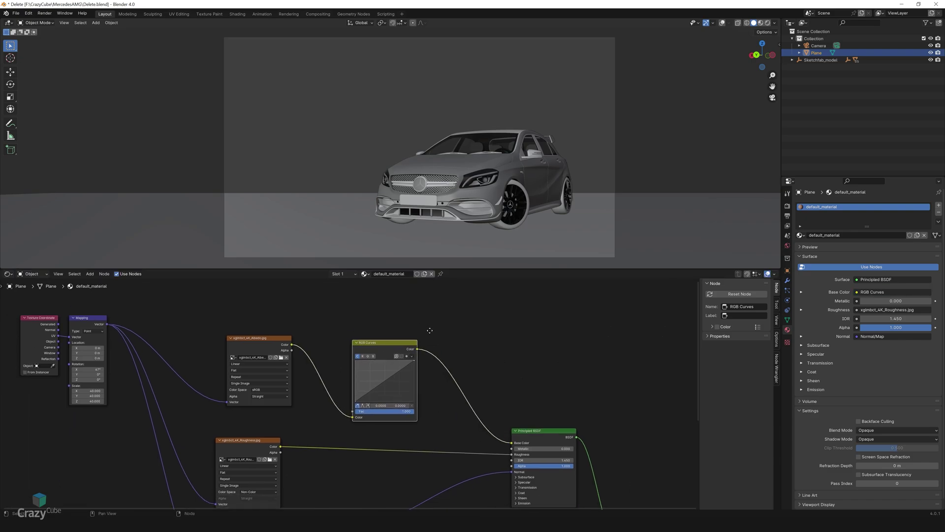
Switch the viewport to material preview and raise the red channel curve of the RGB Curves node
{"action": "key", "text": "z"}
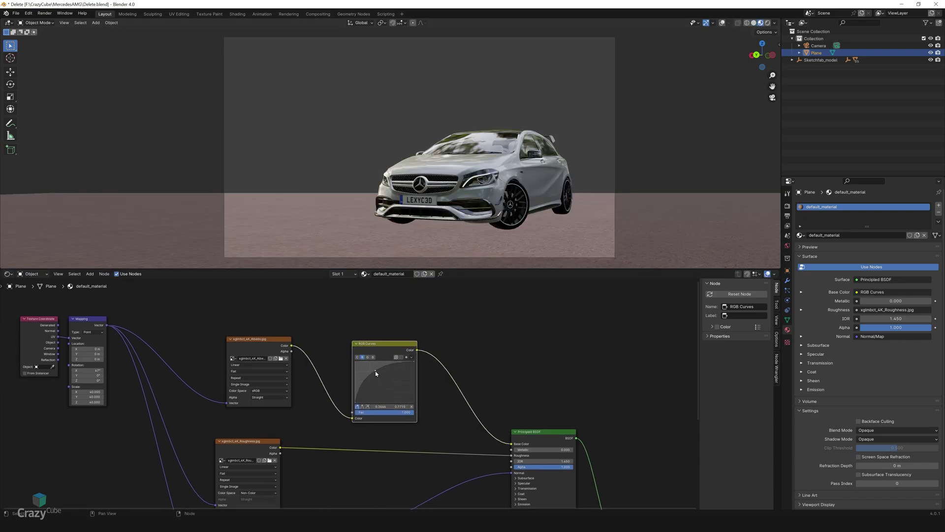
{"action": "left_click_drag", "start_coordinate": [375, 371], "coordinate": [375, 372]}
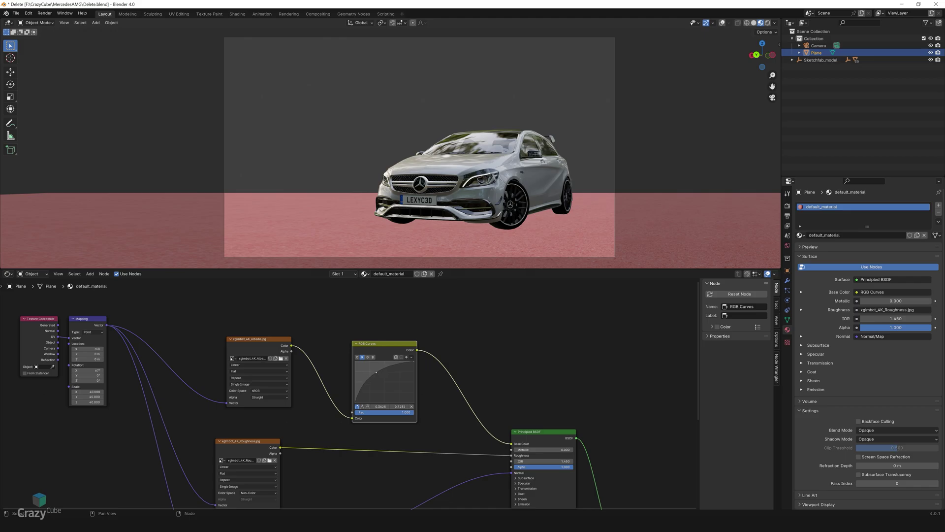
{"action": "left_click", "coordinate": [465, 317]}
Reposition the Principled BSDF and RGB Curves nodes to tidy the ground material's node layout
{"action": "left_click_drag", "start_coordinate": [553, 433], "coordinate": [567, 406]}
{"action": "left_click", "coordinate": [507, 375]}
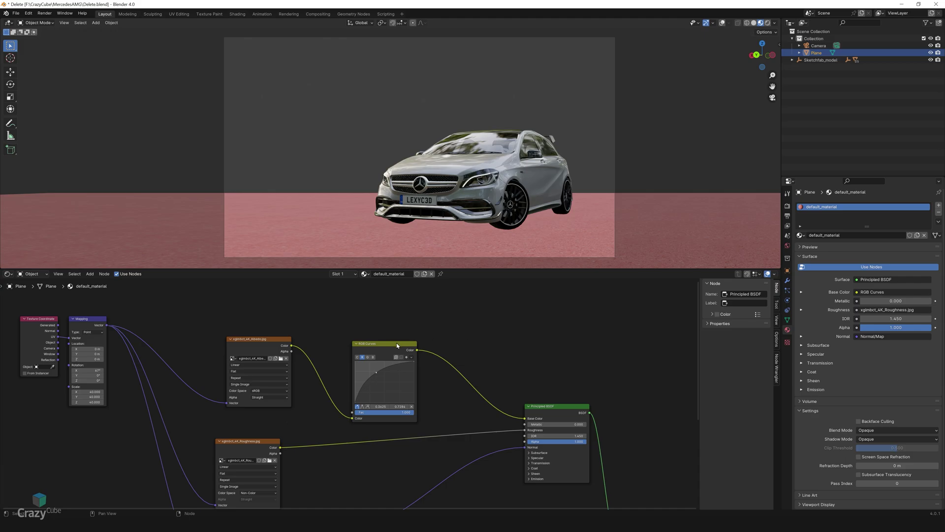
{"action": "left_click_drag", "start_coordinate": [397, 344], "coordinate": [365, 326]}
{"action": "left_click", "coordinate": [427, 324]}
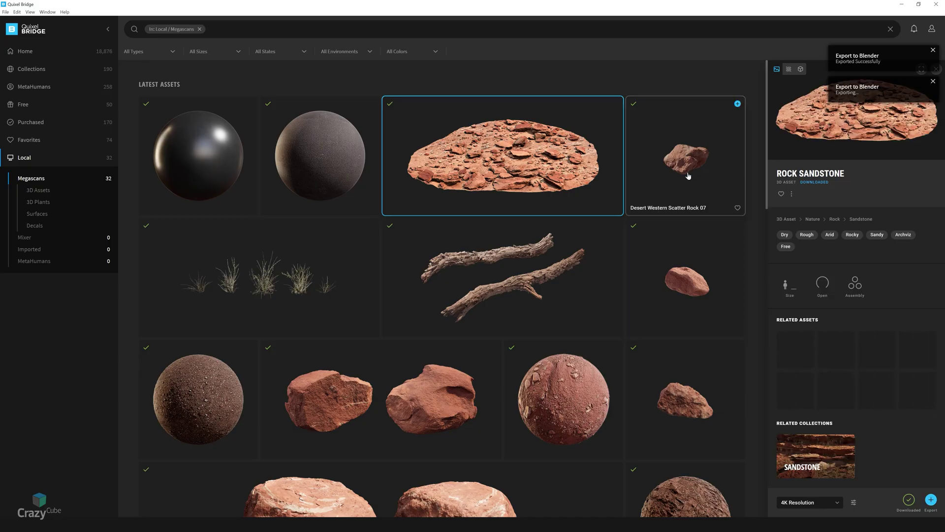
Switch to Quixel Bridge and select the dead branches asset in the local Megascans library
{"action": "left_click", "coordinate": [502, 276]}
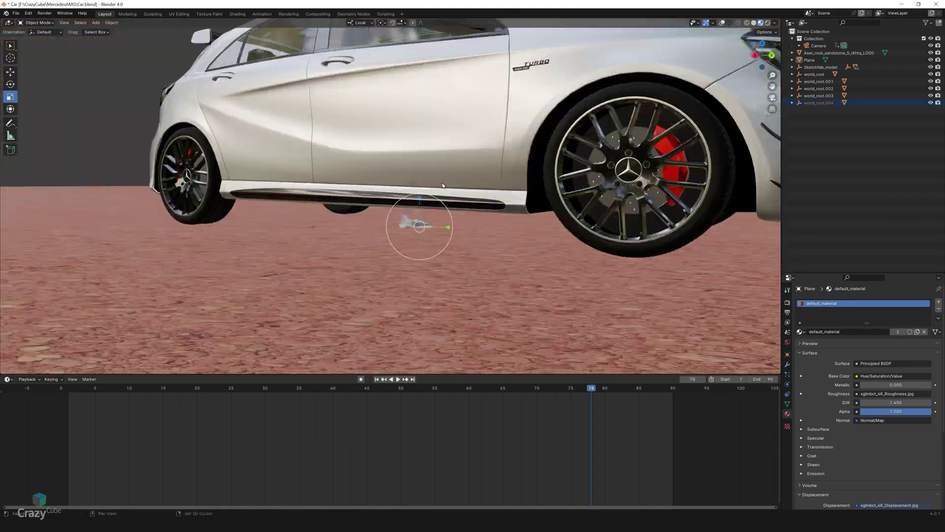
Switch to Blender, move the dead branch out from under the car and check it through the camera
{"action": "scroll", "coordinate": [514, 226], "scroll_direction": "up", "scroll_amount": 10}
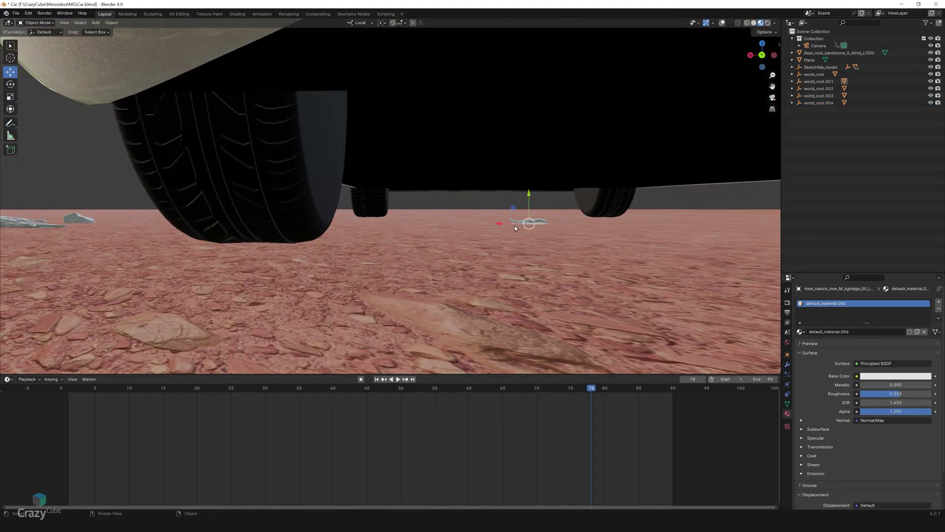
{"action": "left_click_drag", "start_coordinate": [507, 224], "coordinate": [82, 224]}
{"action": "middle_click_drag", "start_coordinate": [101, 221], "coordinate": [105, 315]}
{"action": "key", "text": "KP_0"}
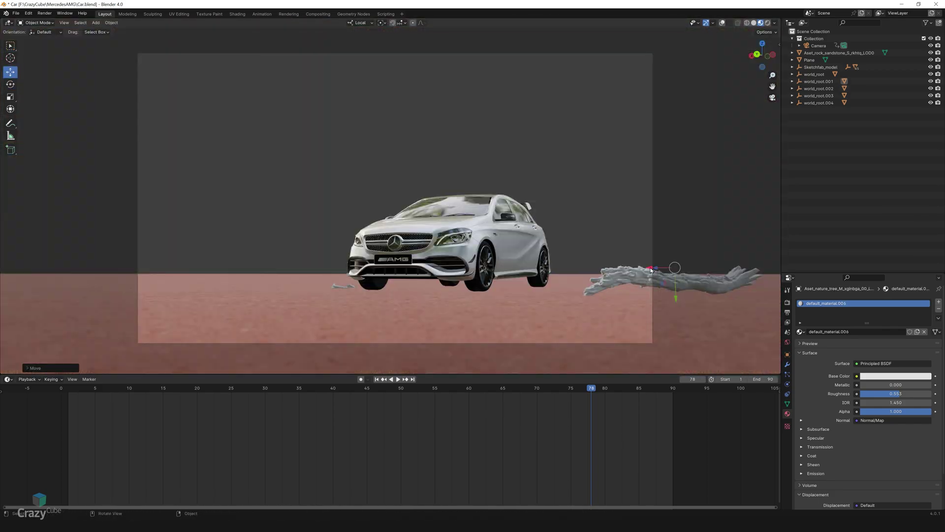
Rotate the dead branch around its local axes so it lies along the ground beside the car
{"action": "key", "text": "r"}
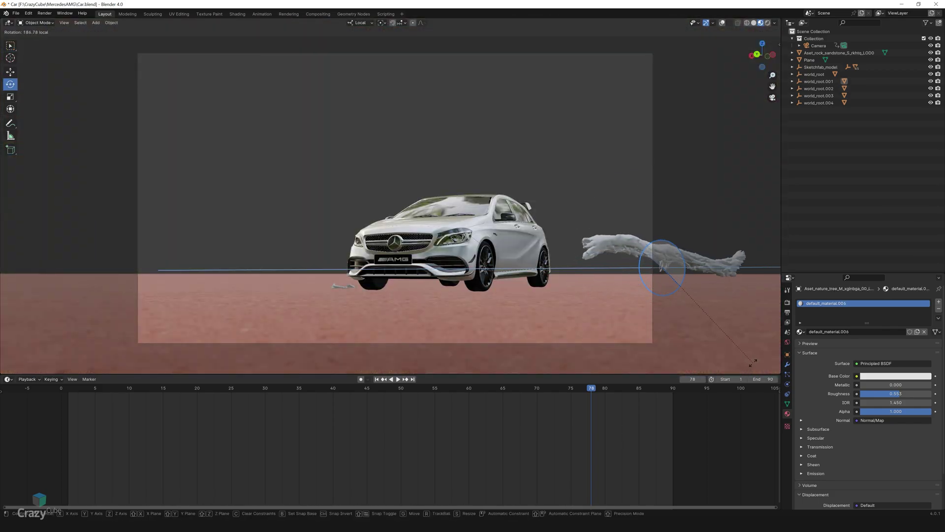
{"action": "left_click", "coordinate": [753, 363]}
{"action": "key", "text": "r"}
{"action": "key", "text": "x"}
{"action": "left_click", "coordinate": [678, 259]}
{"action": "key", "text": "r"}
{"action": "key", "text": "y"}
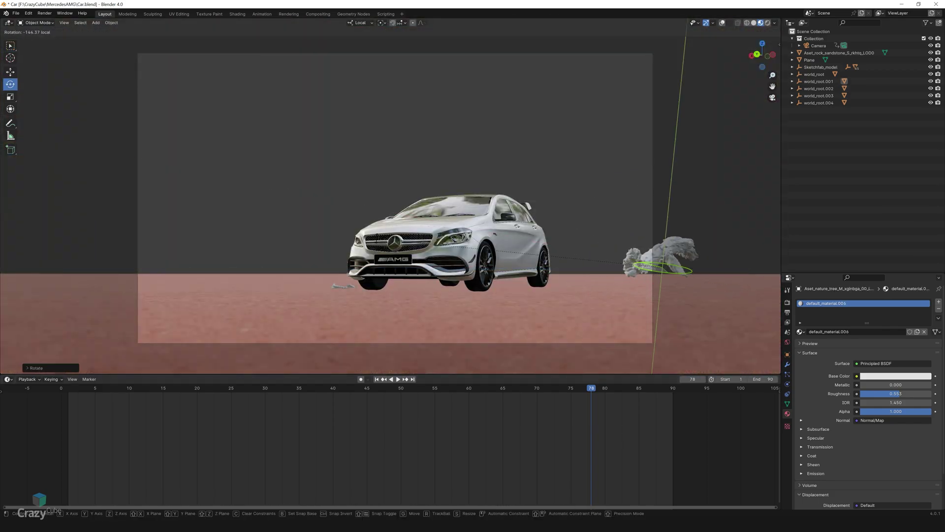
{"action": "left_click_drag", "start_coordinate": [377, 237], "coordinate": [618, 209]}
{"action": "left_click_drag", "start_coordinate": [640, 244], "coordinate": [517, 142]}
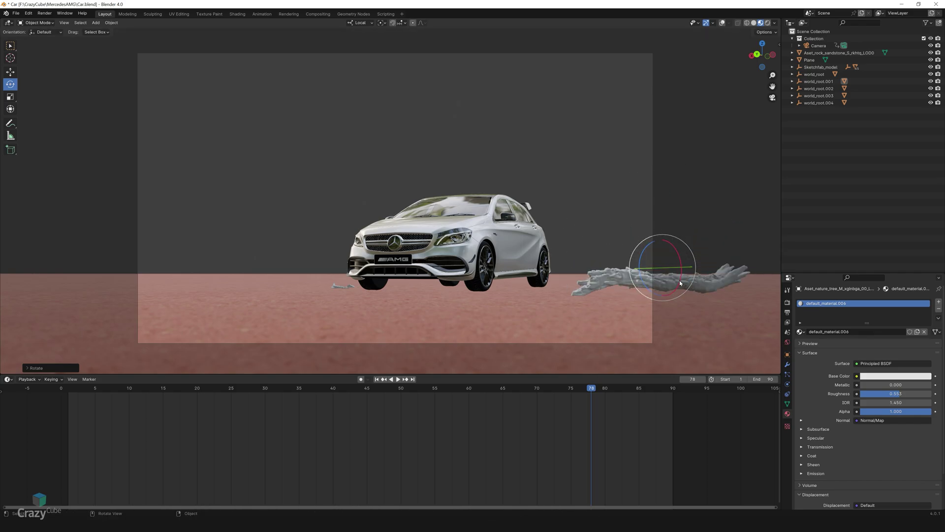
{"action": "left_click_drag", "start_coordinate": [680, 283], "coordinate": [662, 262]}
Select the second, forked dead branch under the car and scale it up
{"action": "left_click", "coordinate": [11, 72]}
{"action": "middle_click_drag", "start_coordinate": [298, 246], "coordinate": [434, 270]}
{"action": "left_click", "coordinate": [314, 250]}
{"action": "key", "text": "KP_Decimal"}
{"action": "scroll", "coordinate": [434, 269], "scroll_direction": "down", "scroll_amount": 15}
{"action": "key", "text": "s"}
{"action": "left_click", "coordinate": [438, 229]}
{"action": "scroll", "coordinate": [413, 209], "scroll_direction": "down", "scroll_amount": 5}
{"action": "middle_click_drag", "start_coordinate": [412, 206], "coordinate": [495, 333], "text": "shift"}
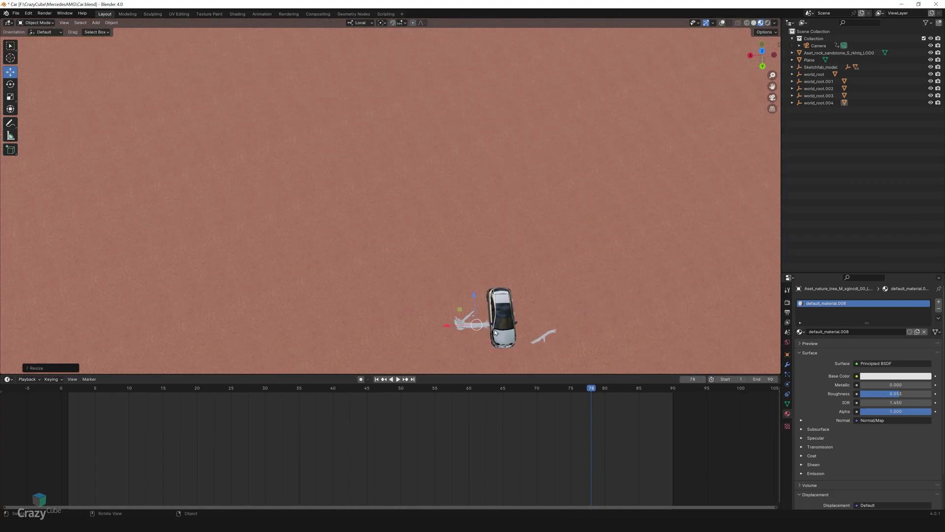
Move the forked branch into the background to the left of the car and rotate it
{"action": "key", "text": "g"}
{"action": "left_click", "coordinate": [382, 177]}
{"action": "key", "text": "KP_0"}
{"action": "key", "text": "g"}
{"action": "left_click", "coordinate": [268, 180]}
{"action": "key", "text": "shift+space"}
{"action": "key", "text": "r"}
{"action": "left_click_drag", "start_coordinate": [266, 279], "coordinate": [291, 274]}
Move the rock near the front wheel between the forked branch and the car, and enlarge it
{"action": "left_click", "coordinate": [348, 286]}
{"action": "key", "text": "shift+space"}
{"action": "key", "text": "g"}
{"action": "left_click_drag", "start_coordinate": [350, 288], "coordinate": [287, 286]}
{"action": "key", "text": "s"}
{"action": "left_click", "coordinate": [381, 296]}
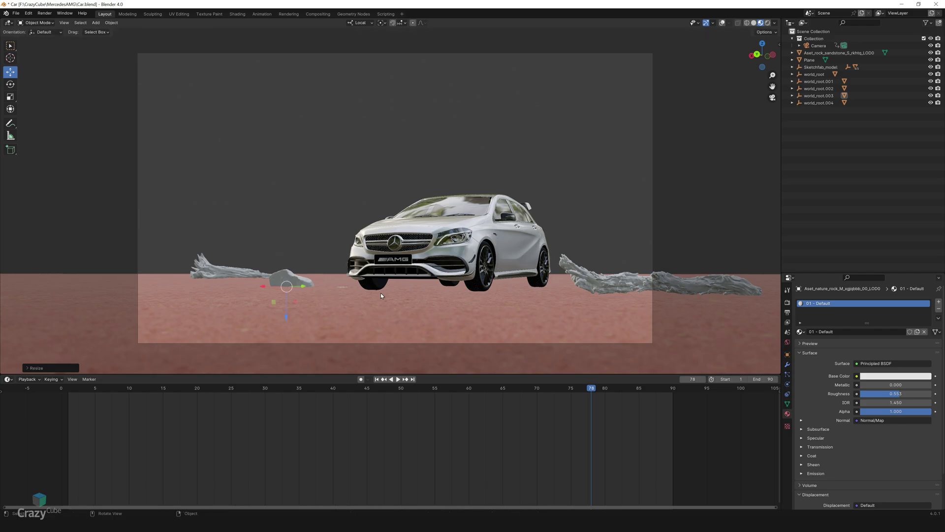
{"action": "key", "text": "Delete"}
Scale up the flat sandstone rock cluster and place it on the ground in the left foreground, sunk slightly into the surface
{"action": "left_click", "coordinate": [344, 288]}
{"action": "key", "text": "s"}
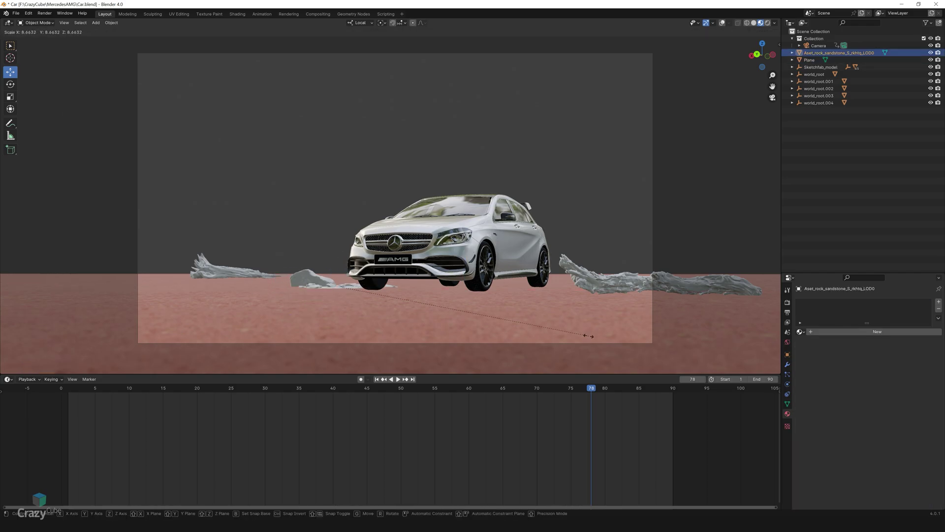
{"action": "left_click", "coordinate": [587, 336]}
{"action": "left_click_drag", "start_coordinate": [307, 289], "coordinate": [270, 289]}
{"action": "middle_click_drag", "start_coordinate": [344, 206], "coordinate": [393, 187]}
{"action": "scroll", "coordinate": [392, 187], "scroll_direction": "up", "scroll_amount": 2}
{"action": "left_click_drag", "start_coordinate": [368, 125], "coordinate": [391, 269]}
{"action": "key", "text": "KP_0"}
{"action": "middle_click_drag", "start_coordinate": [384, 232], "coordinate": [389, 252]}
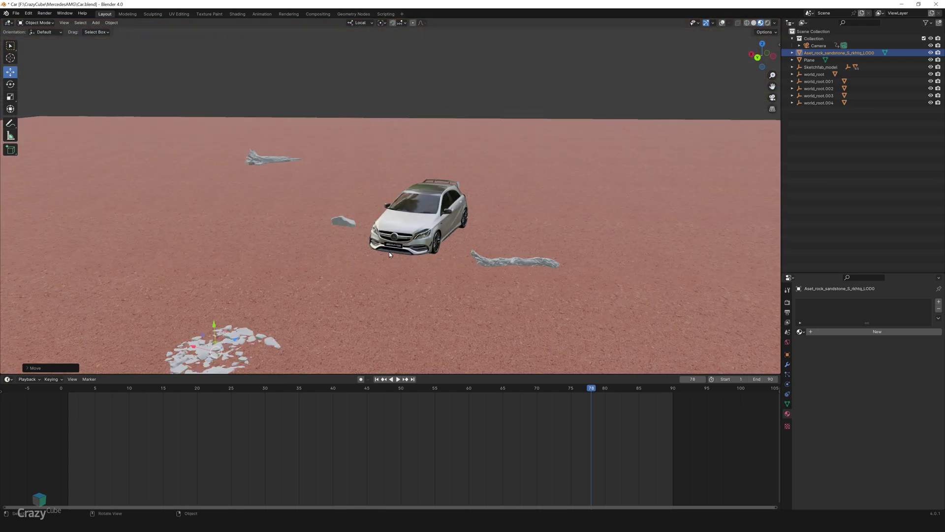
{"action": "key", "text": "KP_0"}
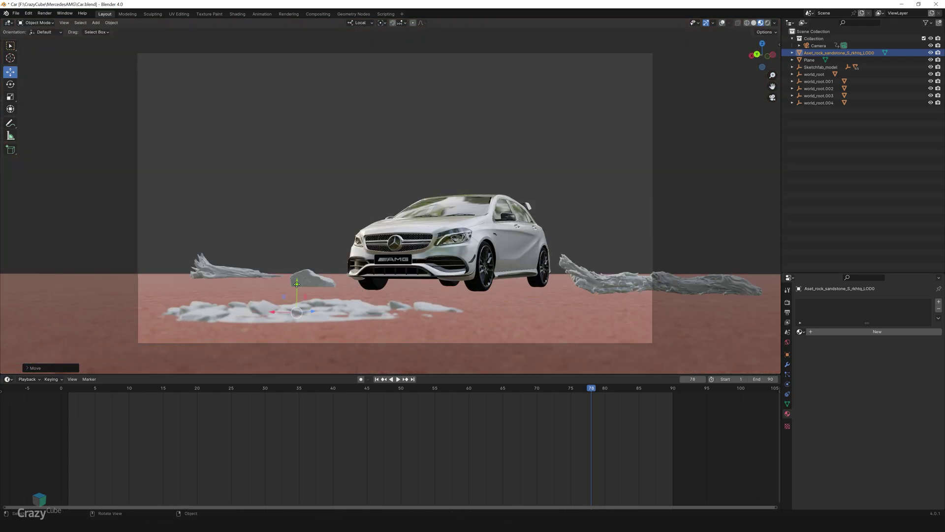
{"action": "left_click_drag", "start_coordinate": [297, 284], "coordinate": [297, 290]}
Select the two small scatter rocks near the large rock and scale them up together
{"action": "left_click", "coordinate": [319, 279]}
{"action": "middle_click_drag", "start_coordinate": [340, 266], "coordinate": [349, 315]}
{"action": "key", "text": "KP_Decimal"}
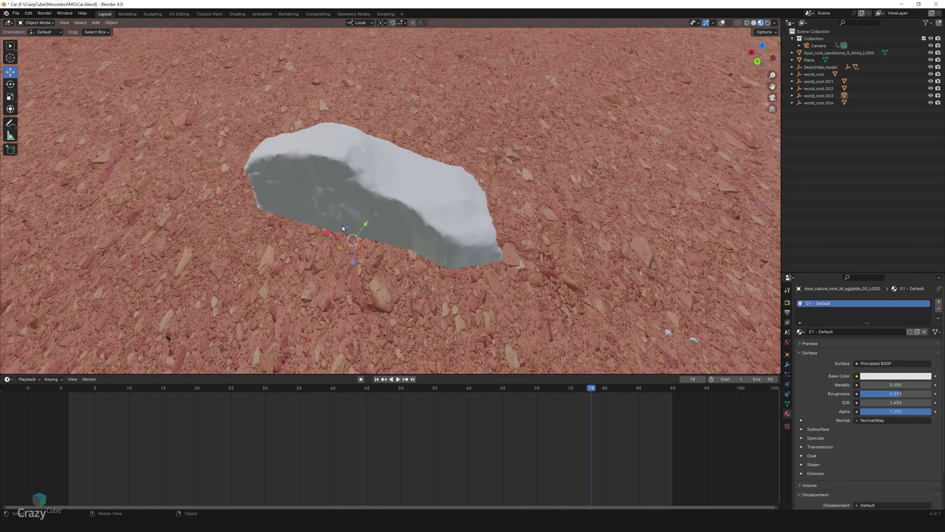
{"action": "middle_click_drag", "start_coordinate": [672, 310], "coordinate": [557, 253], "text": "shift"}
{"action": "scroll", "coordinate": [557, 253], "scroll_direction": "down", "scroll_amount": 1}
{"action": "scroll", "coordinate": [553, 266], "scroll_direction": "up", "scroll_amount": 1}
{"action": "left_click", "coordinate": [565, 267]}
{"action": "left_click", "coordinate": [543, 261], "text": "shift"}
{"action": "key", "text": "s"}
{"action": "left_click", "coordinate": [398, 217]}
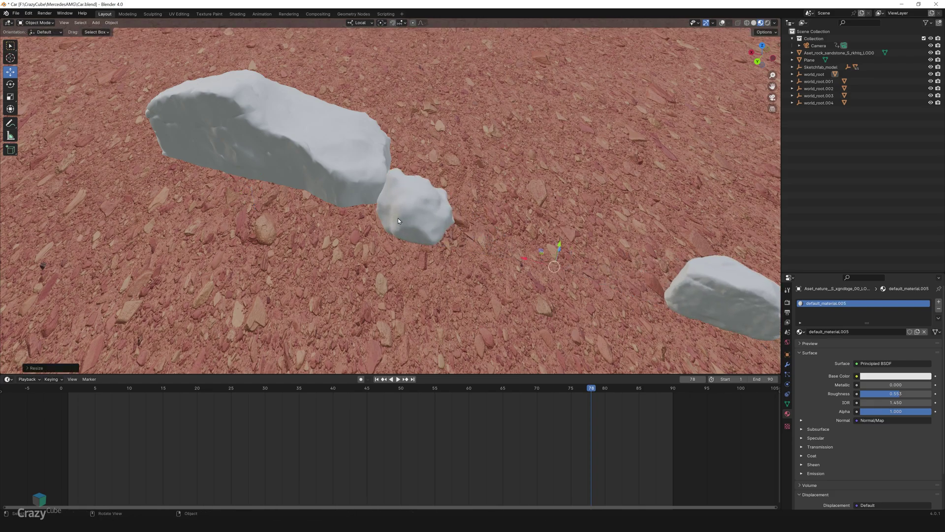
Position and resize the two small rocks together from above, placing them next to the large rock left of the car
{"action": "key", "text": "KP_7"}
{"action": "scroll", "coordinate": [398, 220], "scroll_direction": "down", "scroll_amount": 6}
{"action": "left_click_drag", "start_coordinate": [443, 232], "coordinate": [273, 224]}
{"action": "key", "text": "s"}
{"action": "left_click", "coordinate": [207, 217]}
{"action": "key", "text": "g"}
{"action": "left_click", "coordinate": [175, 212]}
{"action": "key", "text": "KP_0"}
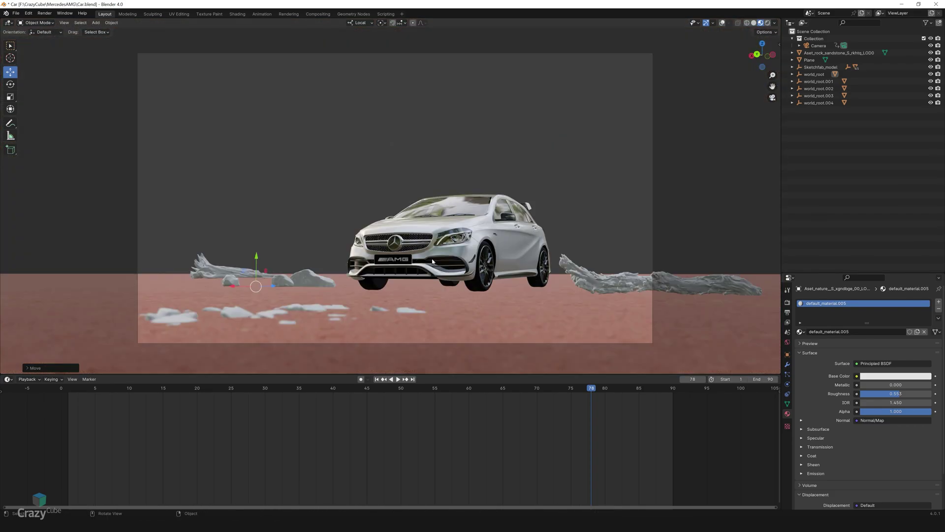
Move the small rock near the forked branch across to the front of the dead branch right of the car
{"action": "left_click", "coordinate": [230, 281]}
{"action": "key", "text": "g"}
{"action": "left_click", "coordinate": [566, 286]}
{"action": "key", "text": "g"}
{"action": "right_click", "coordinate": [555, 293]}
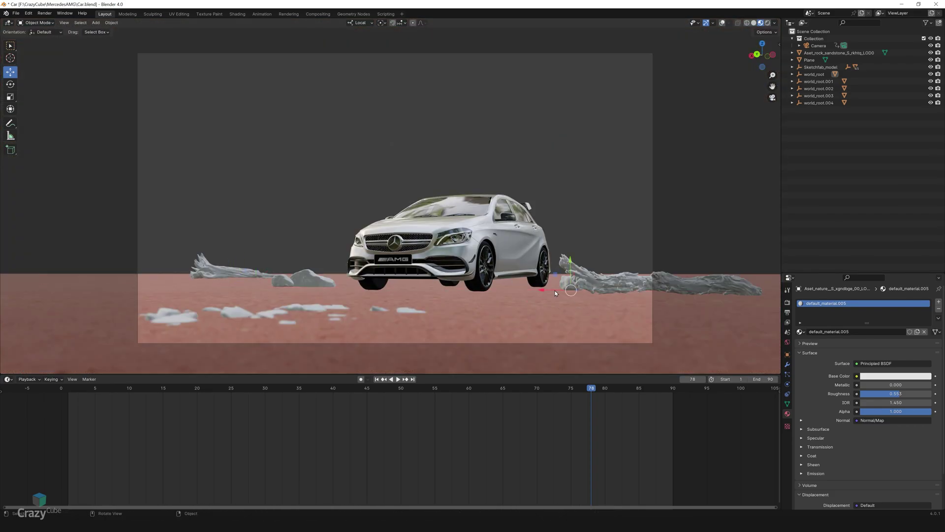
{"action": "key", "text": "KP_7"}
{"action": "key", "text": "g"}
{"action": "left_click", "coordinate": [507, 293]}
{"action": "key", "text": "KP_0"}
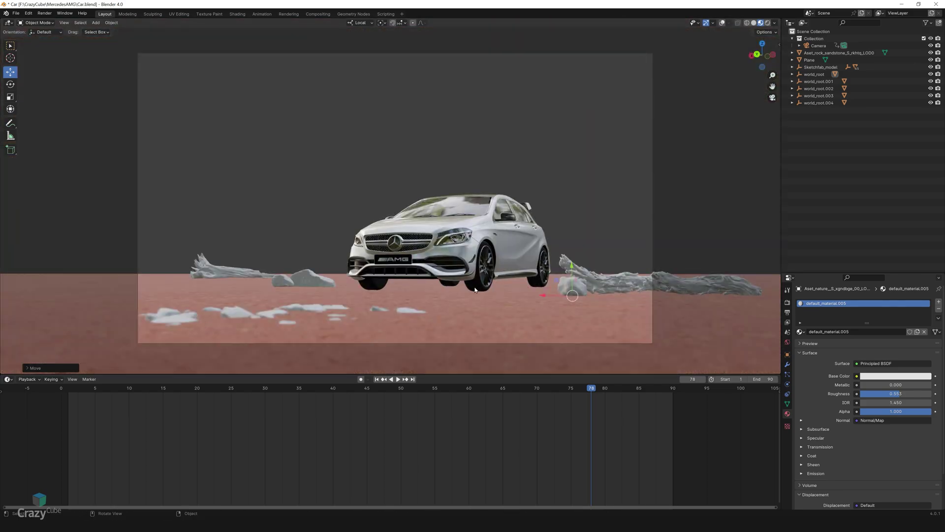
Duplicate the small rock beside the large rock and place the copy in front of the forked branch's left end
{"action": "left_click", "coordinate": [283, 281]}
{"action": "key", "text": "shift+d"}
{"action": "left_click", "coordinate": [177, 284]}
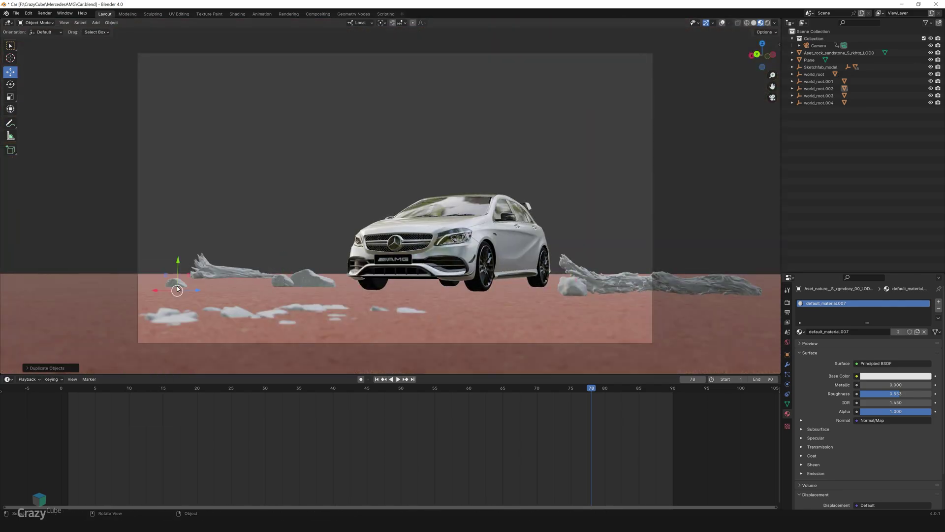
Duplicate the small rock near the forked branch and place the copy from above, a little away from the original, keeping the camera framing
{"action": "key", "text": "shift+d"}
{"action": "key", "text": "KP_7"}
{"action": "left_click", "coordinate": [248, 147]}
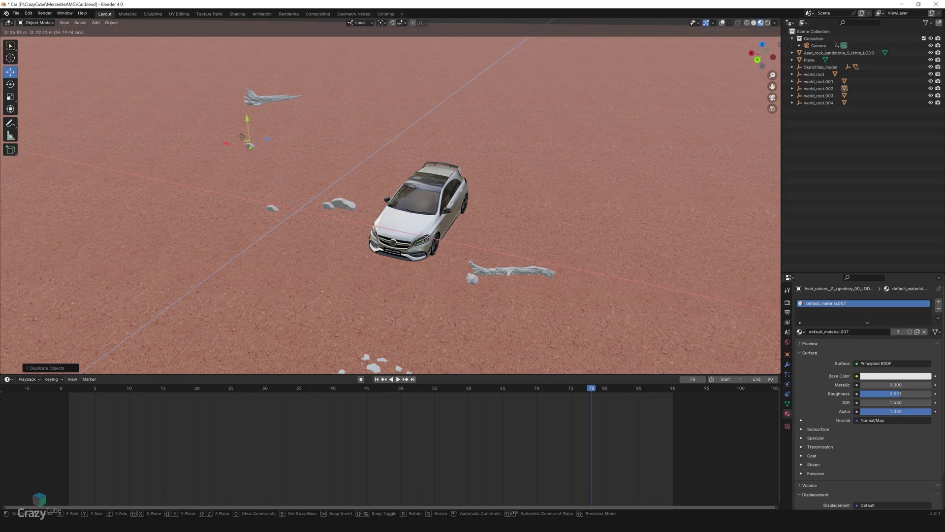
{"action": "key", "text": "KP_0"}
Switch to Quixel Bridge and export three desert rocks to Blender: the Desert Western Ledge Rock, the spire-shaped rock and the layered boulder rock
{"action": "key", "text": "alt+Tab"}
{"action": "scroll", "coordinate": [486, 342], "scroll_direction": "down", "scroll_amount": 11}
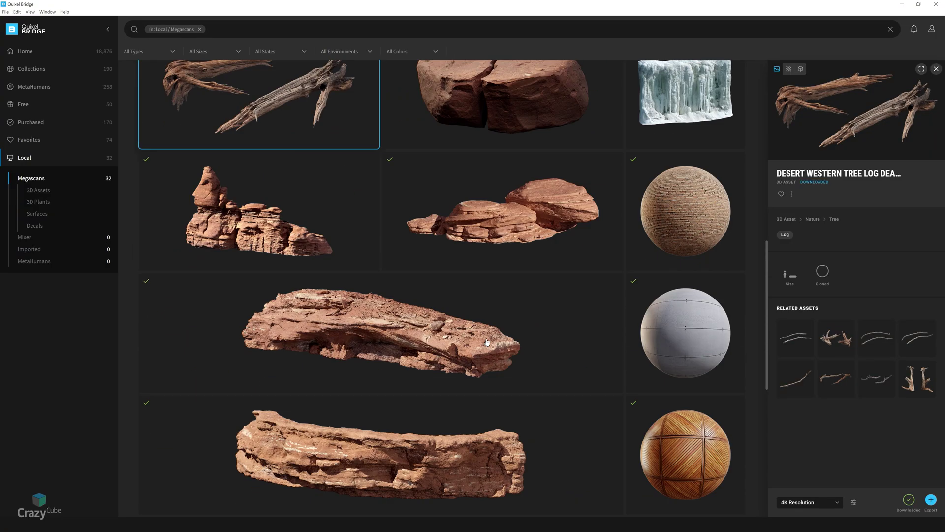
{"action": "left_click", "coordinate": [386, 178]}
{"action": "left_click", "coordinate": [930, 500]}
{"action": "scroll", "coordinate": [584, 320], "scroll_direction": "up", "scroll_amount": 2}
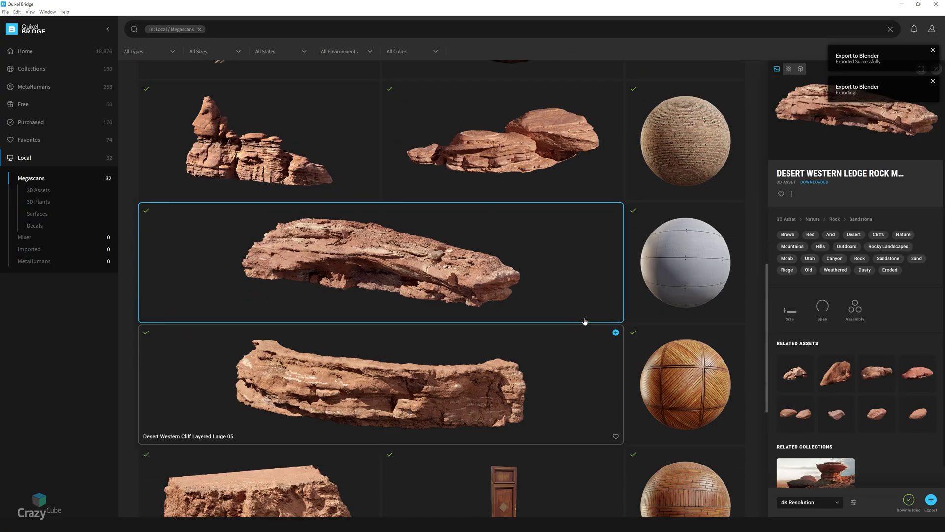
{"action": "left_click", "coordinate": [295, 197]}
{"action": "left_click", "coordinate": [930, 500]}
{"action": "scroll", "coordinate": [470, 305], "scroll_direction": "up", "scroll_amount": 2}
{"action": "left_click", "coordinate": [470, 305]}
{"action": "scroll", "coordinate": [542, 317], "scroll_direction": "down", "scroll_amount": 5}
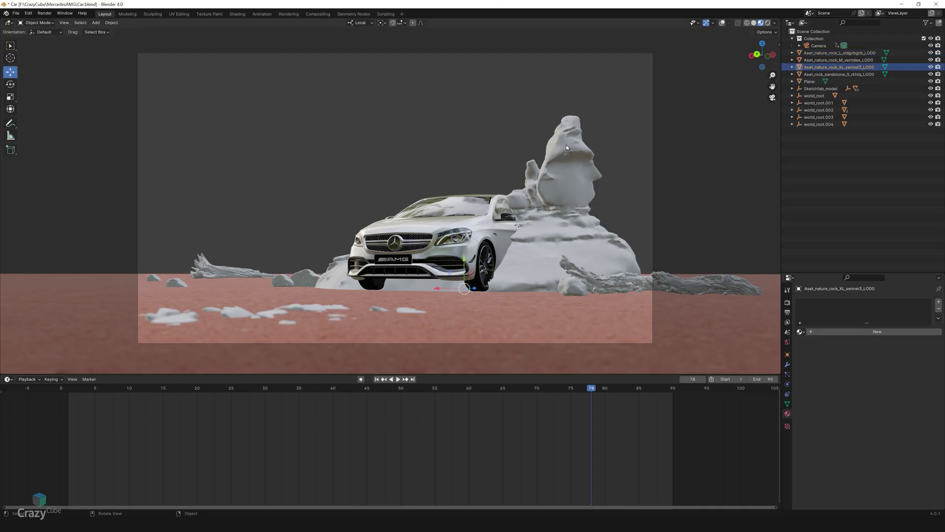
Rotate the spire-shaped XL rock about its Z axis, move it to the far background left of the car and resize it
{"action": "key", "text": "r"}
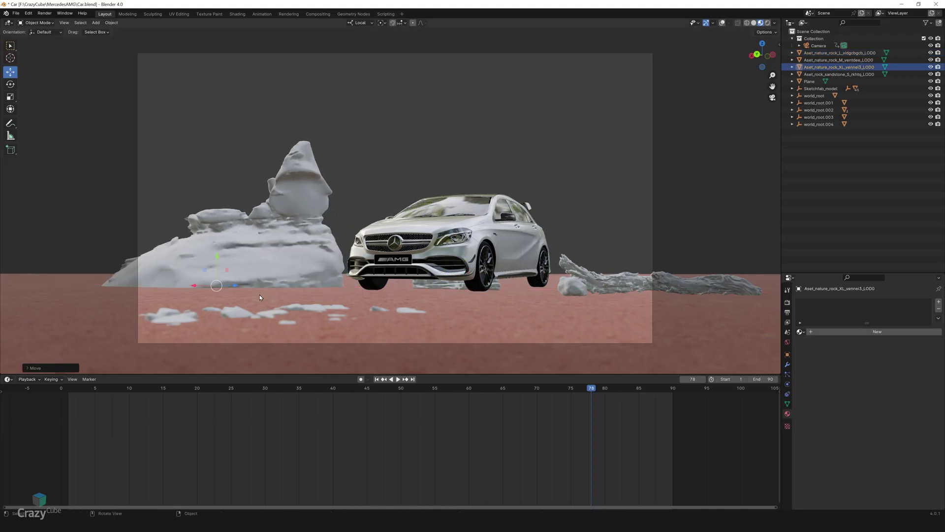
{"action": "key", "text": "z"}
{"action": "left_click", "coordinate": [305, 191]}
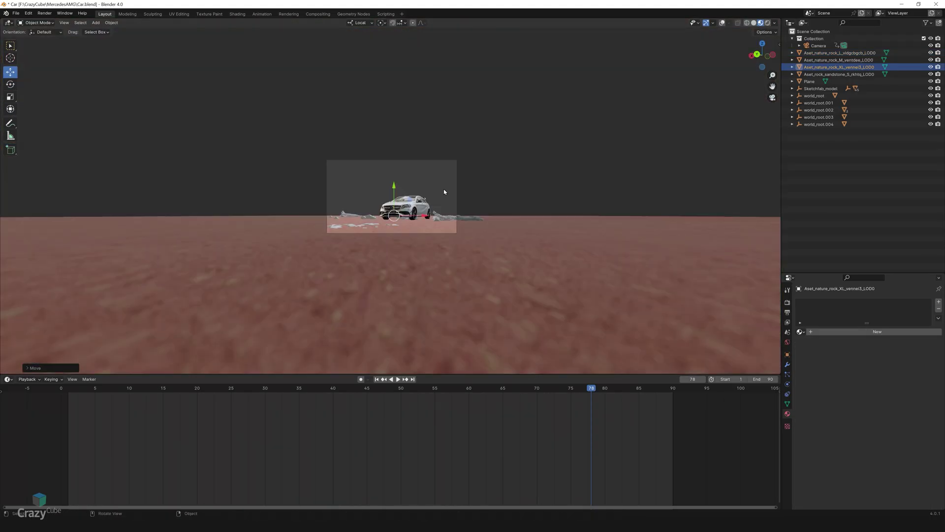
{"action": "scroll", "coordinate": [444, 188], "scroll_direction": "up", "scroll_amount": 2}
{"action": "left_click_drag", "start_coordinate": [428, 255], "coordinate": [306, 253]}
{"action": "key", "text": "s"}
{"action": "left_click", "coordinate": [315, 258]}
Select the layered boulder rock, resize it and move it into the background behind the car
{"action": "left_click", "coordinate": [470, 294]}
{"action": "key", "text": "s"}
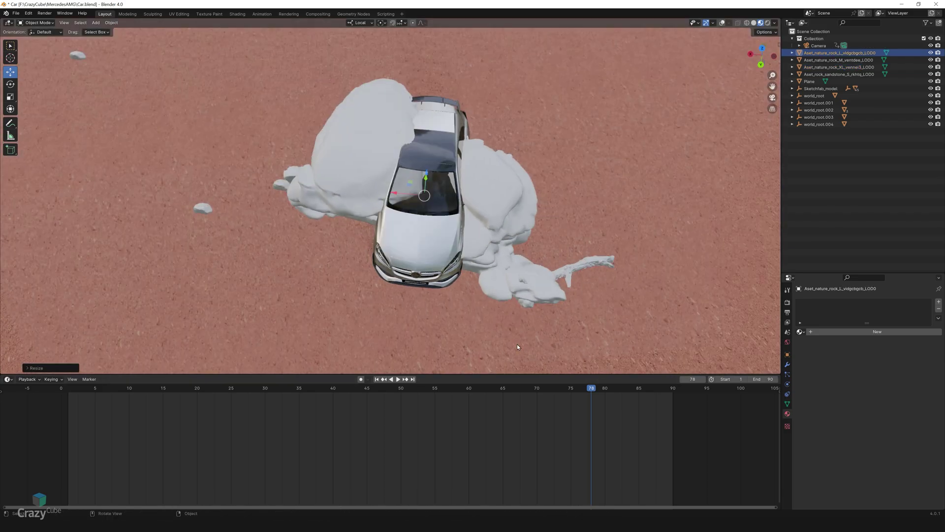
{"action": "key", "text": "g"}
{"action": "left_click", "coordinate": [424, 229]}
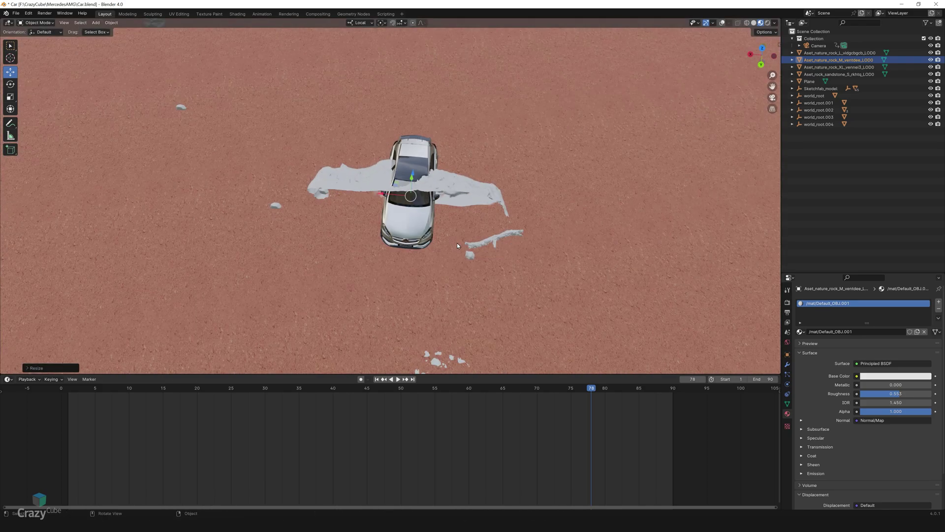
Rotate the long ledge rock and move it far back behind the car
{"action": "key", "text": "r"}
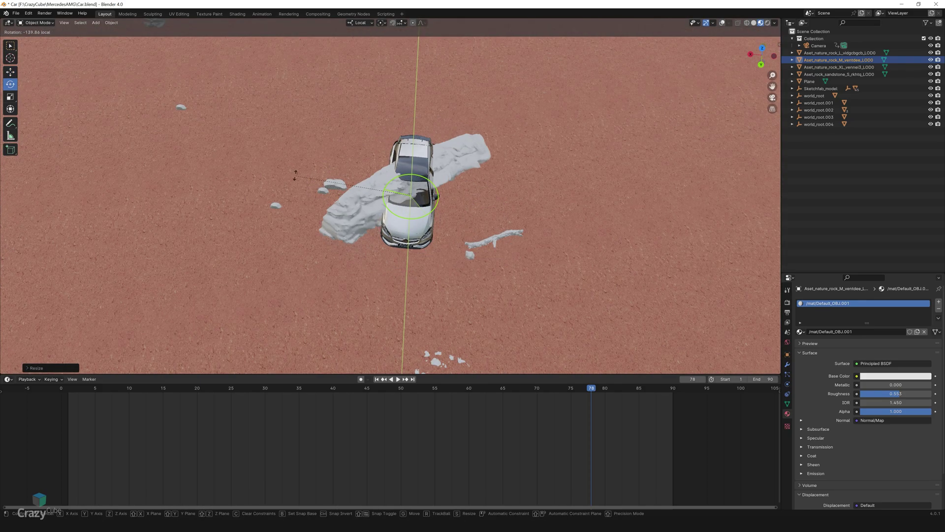
{"action": "left_click", "coordinate": [442, 250]}
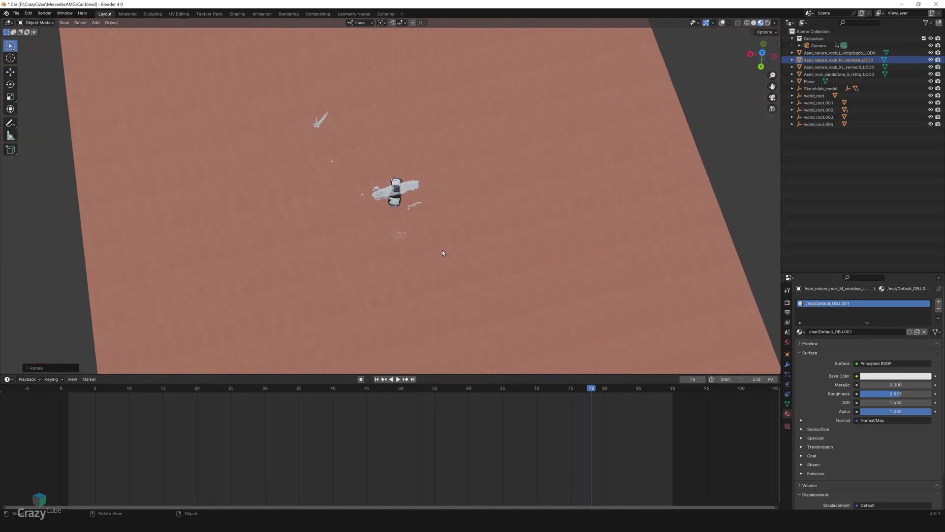
{"action": "key", "text": "shift+space"}
{"action": "key", "text": "g"}
{"action": "middle_click_drag", "start_coordinate": [409, 79], "coordinate": [447, 206], "text": "shift"}
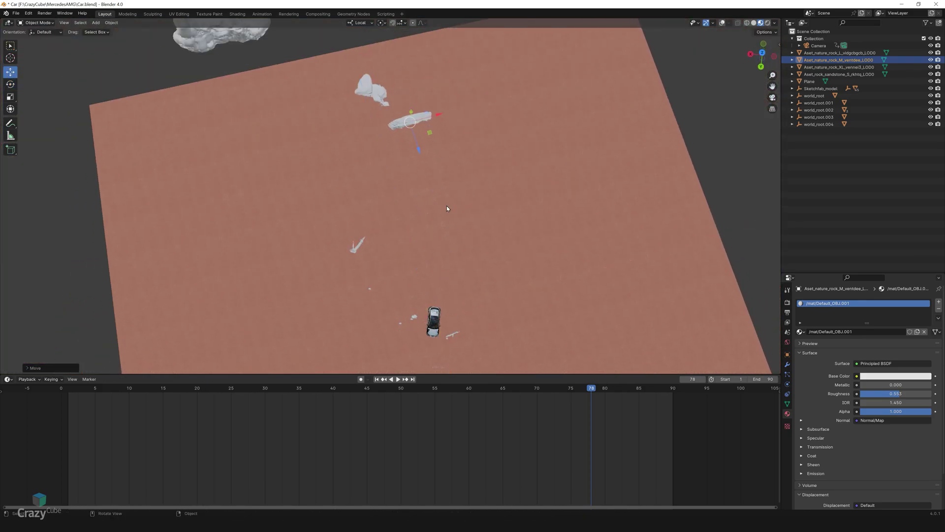
Reposition the long ledge rock in the background and scale it up beside the spire rock
{"action": "scroll", "coordinate": [446, 206], "scroll_direction": "up", "scroll_amount": 6}
{"action": "middle_click_drag", "start_coordinate": [433, 261], "coordinate": [416, 200]}
{"action": "left_click_drag", "start_coordinate": [487, 238], "coordinate": [396, 143]}
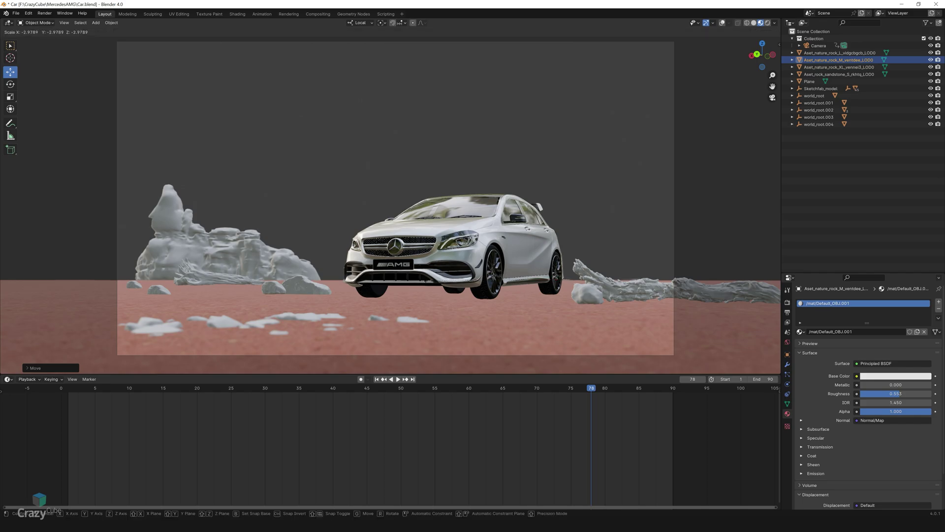
{"action": "key", "text": "s"}
{"action": "left_click", "coordinate": [546, 278]}
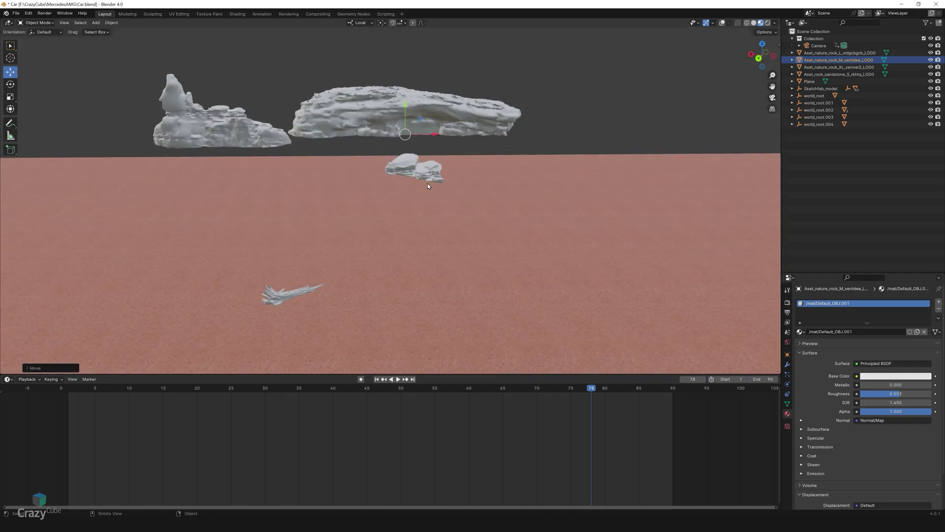
Move the layered boulder rock beyond the ground's far edge behind the ledge rock, and scale it up
{"action": "left_click", "coordinate": [427, 183]}
{"action": "key", "text": "g"}
{"action": "key", "text": "y"}
{"action": "left_click", "coordinate": [439, 191]}
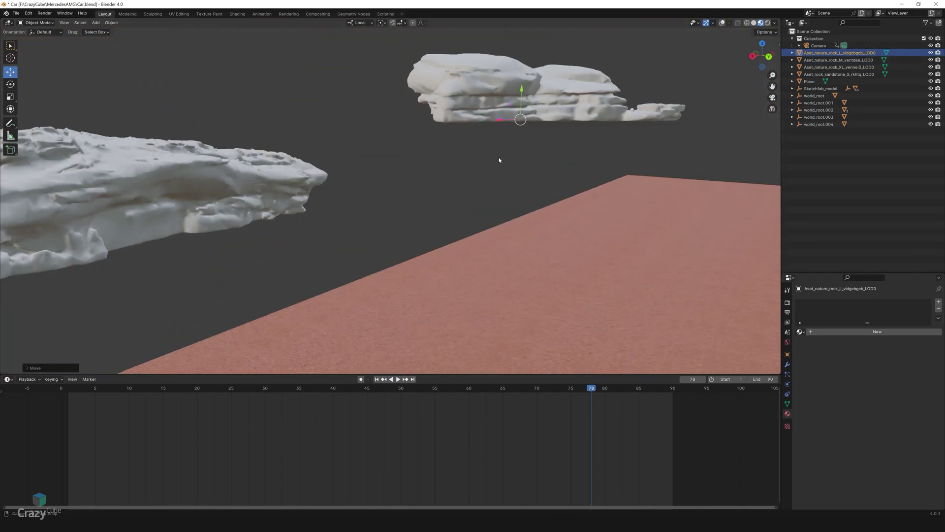
{"action": "key", "text": "s"}
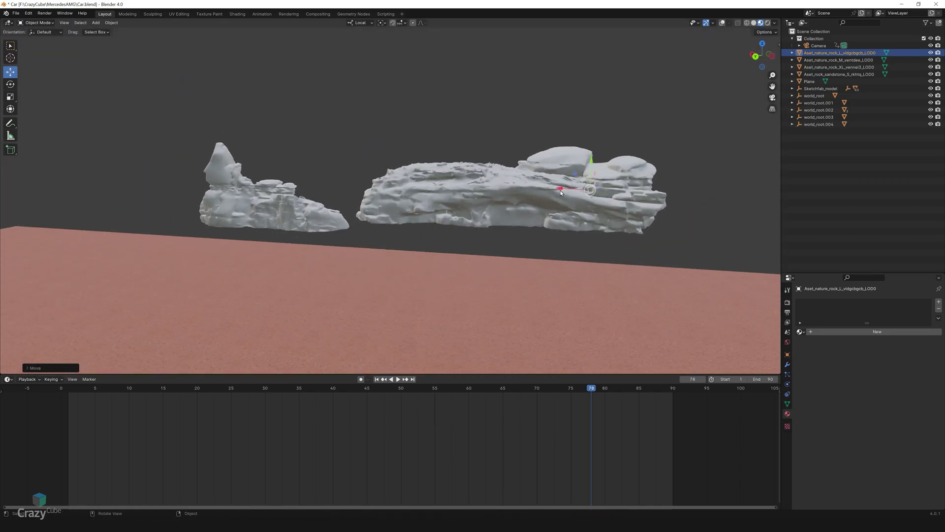
{"action": "key", "text": "g"}
{"action": "key", "text": "z"}
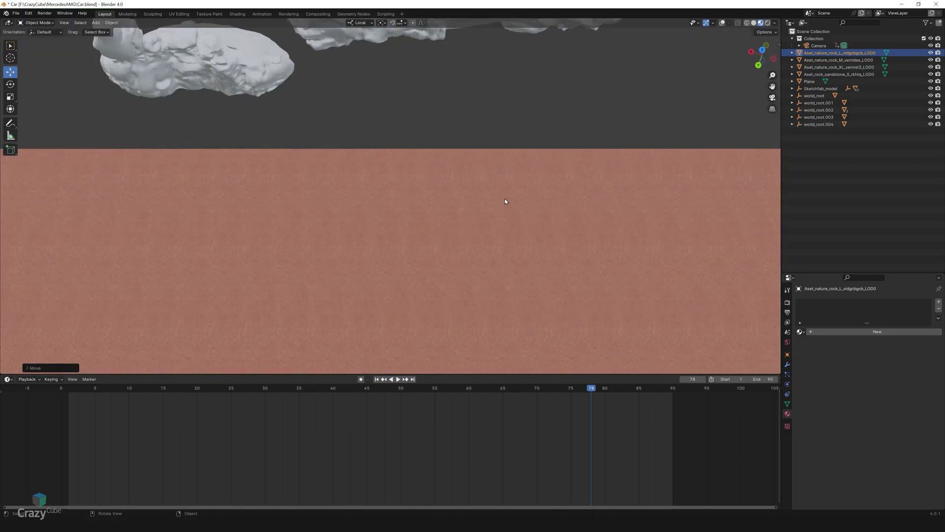
Rotate the layered boulder rock about its local X and Y axes and resize it along X
{"action": "key", "text": "r"}
{"action": "key", "text": "x"}
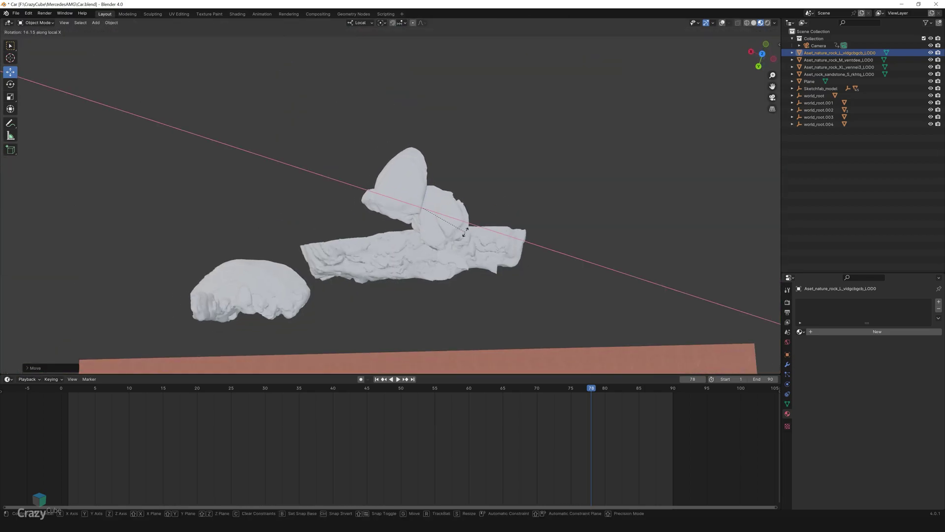
{"action": "key", "text": "y"}
{"action": "key", "text": "s"}
{"action": "key", "text": "x"}
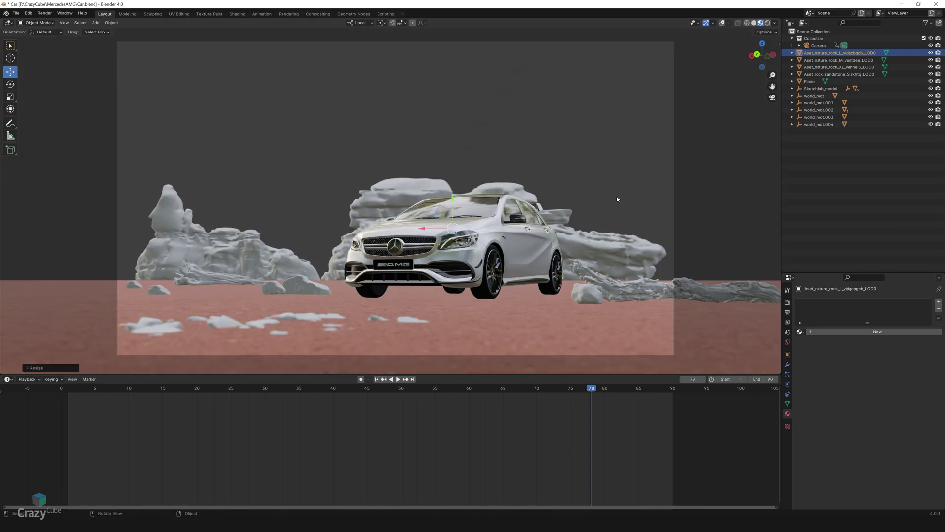
Adjust the position of the long ledge rock behind the car along its local Y axis
{"action": "left_click", "coordinate": [597, 242]}
{"action": "key", "text": "g"}
{"action": "key", "text": "y"}
{"action": "left_click", "coordinate": [595, 262]}
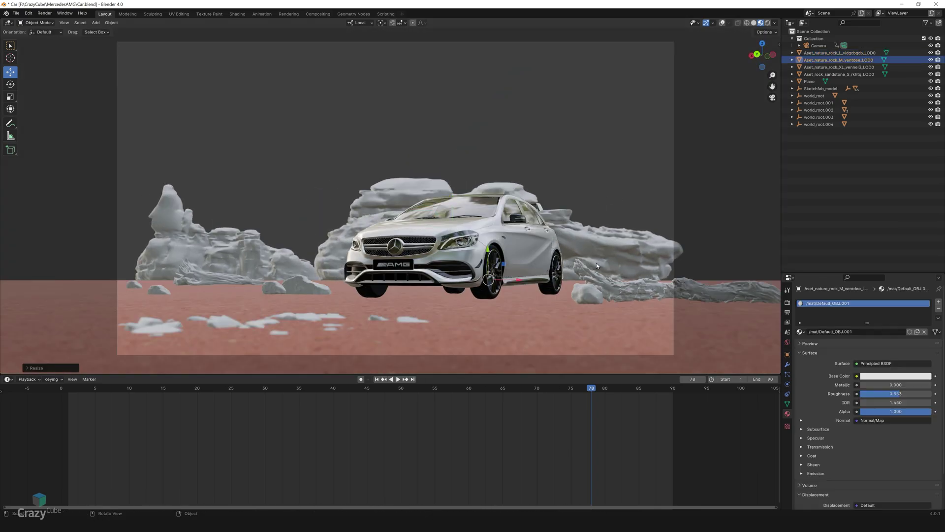
Slide the spire rock to the left and the long ledge rock to the right along their local X axes
{"action": "left_click", "coordinate": [274, 266]}
{"action": "key", "text": "g"}
{"action": "key", "text": "x"}
{"action": "left_click", "coordinate": [249, 277]}
{"action": "left_click", "coordinate": [613, 248]}
{"action": "key", "text": "g"}
{"action": "key", "text": "x"}
{"action": "left_click", "coordinate": [630, 248]}
Slide the layered boulder rock to the right along its local X axis and rescale the long ledge rock
{"action": "left_click", "coordinate": [532, 196]}
{"action": "key", "text": "g"}
{"action": "key", "text": "x"}
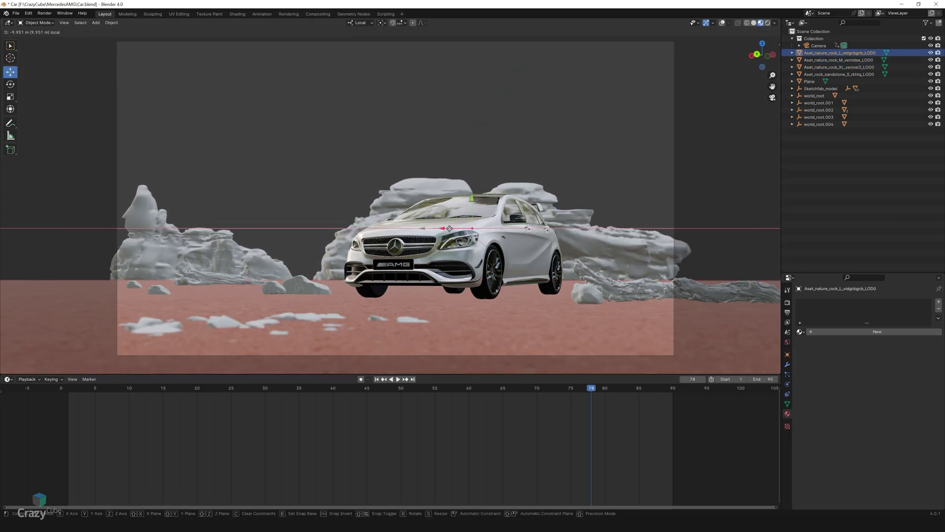
{"action": "left_click", "coordinate": [556, 207]}
{"action": "left_click", "coordinate": [610, 246]}
{"action": "key", "text": "s"}
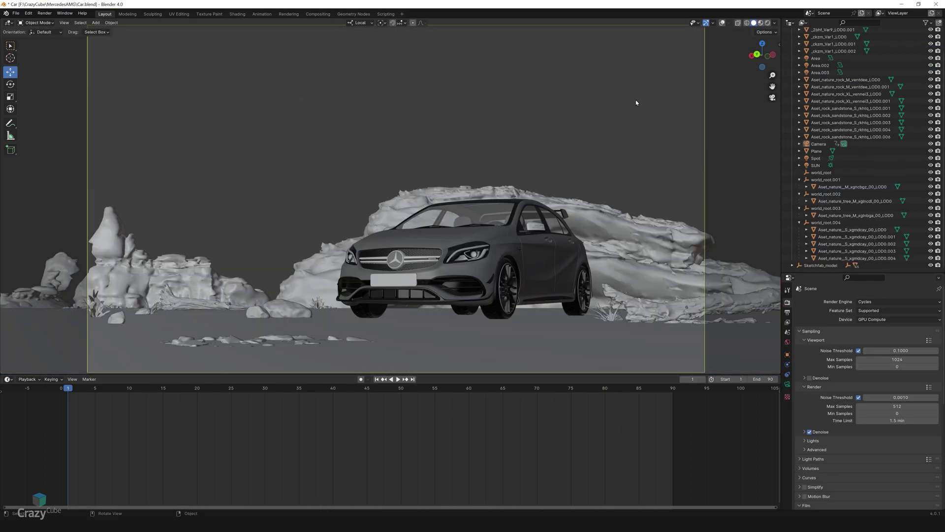
Show the viewport in Material Preview shading and enable Depth of Field on the camera
{"action": "left_click", "coordinate": [761, 23]}
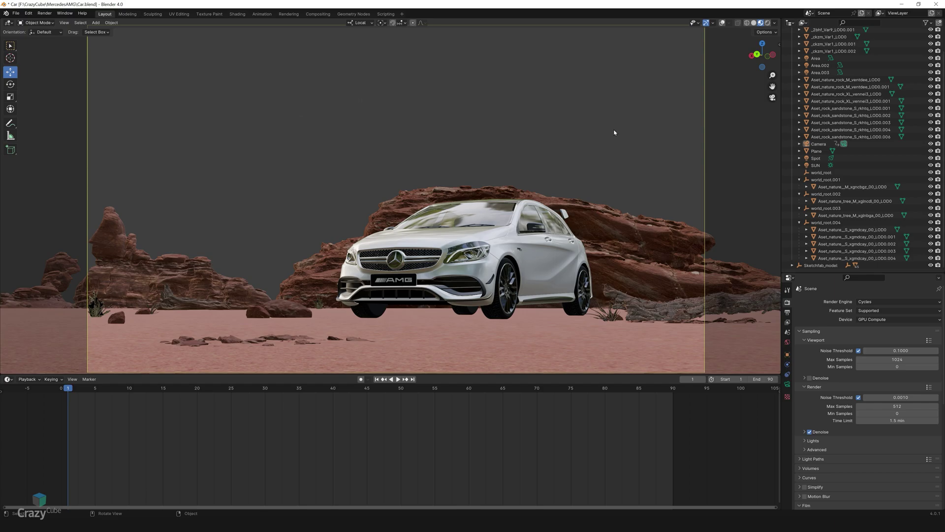
{"action": "left_click", "coordinate": [818, 145]}
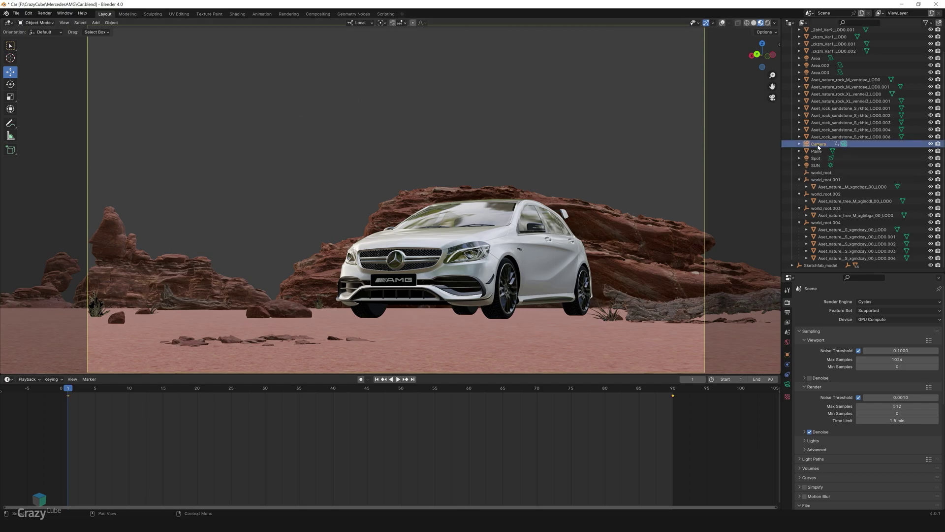
{"action": "left_click", "coordinate": [788, 384]}
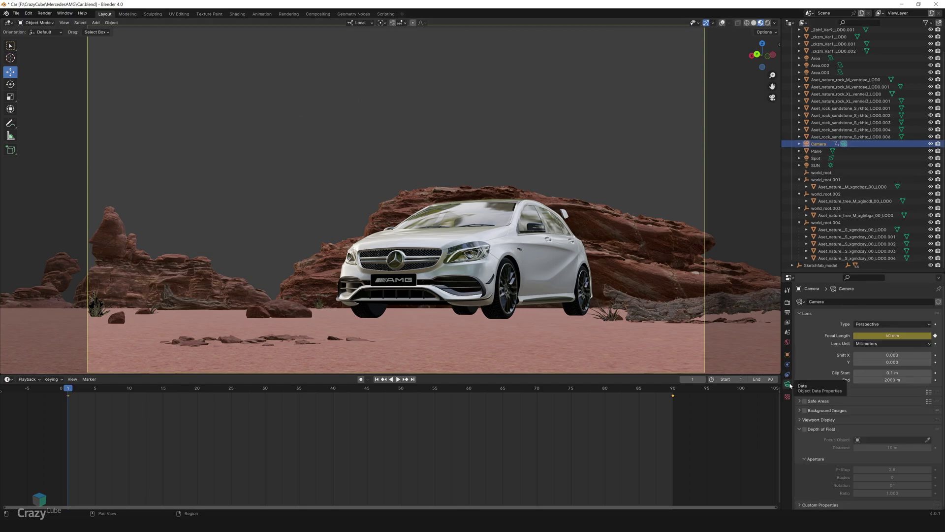
{"action": "left_click", "coordinate": [805, 429]}
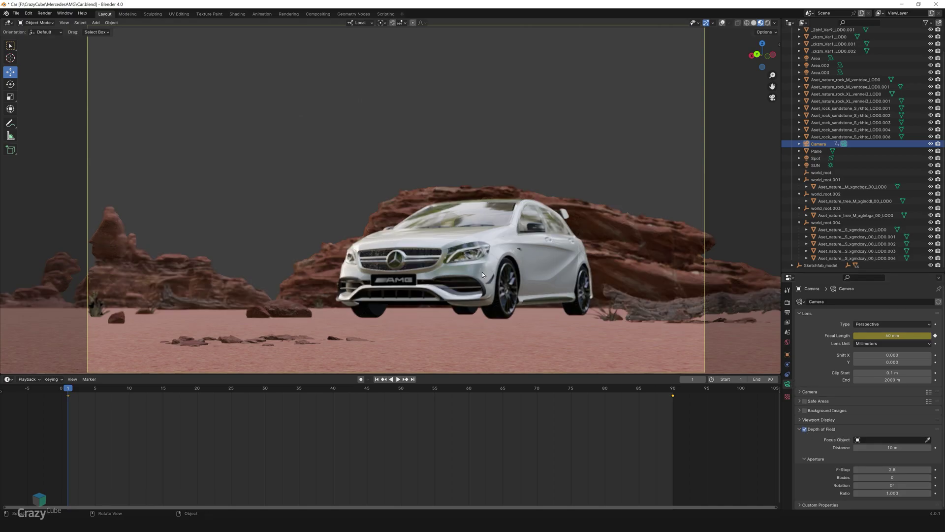
Pick the car body (Object_3) as the camera's focus object and adjust the aperture F-Stop for the background blur
{"action": "left_click", "coordinate": [927, 439]}
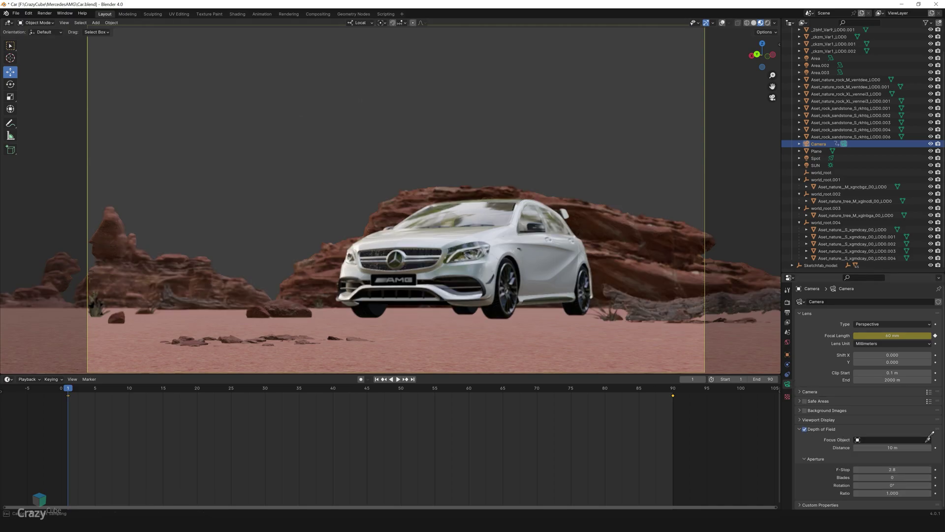
{"action": "left_click", "coordinate": [419, 238]}
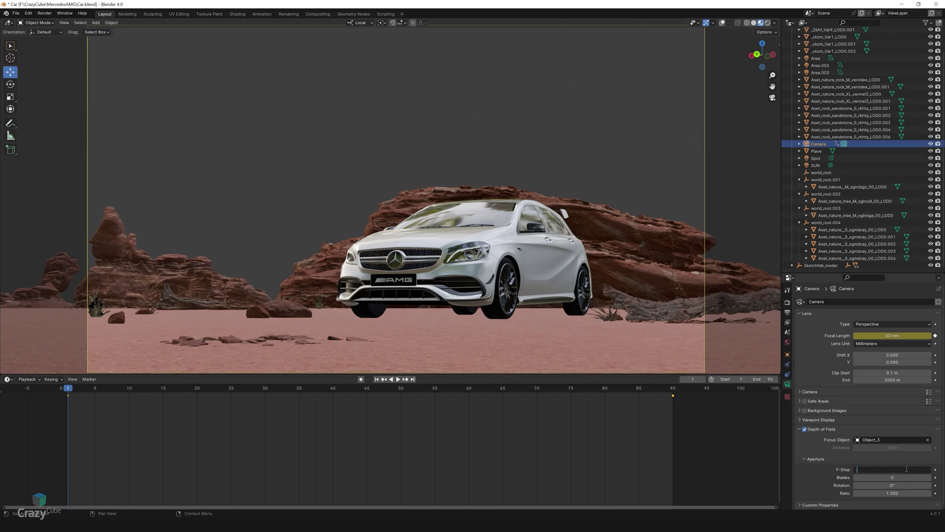
{"action": "key", "text": "Return"}
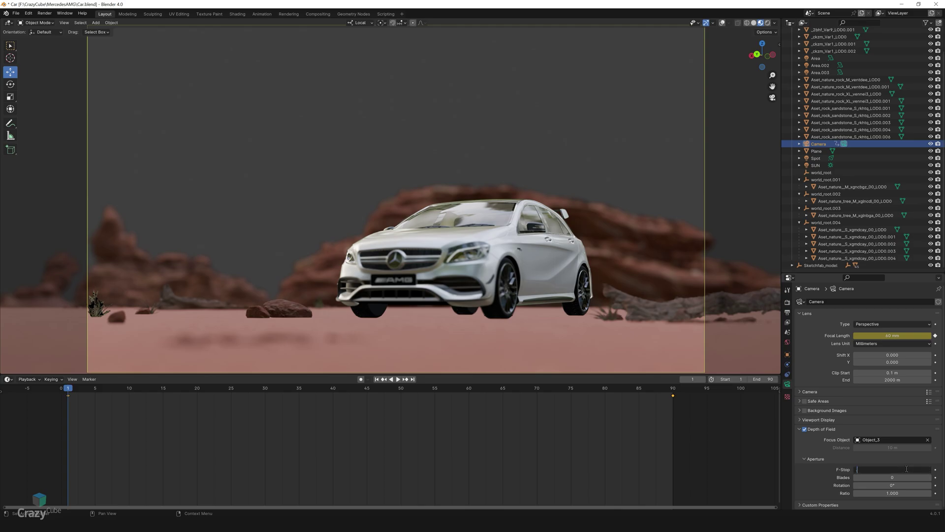
{"action": "key", "text": "Return"}
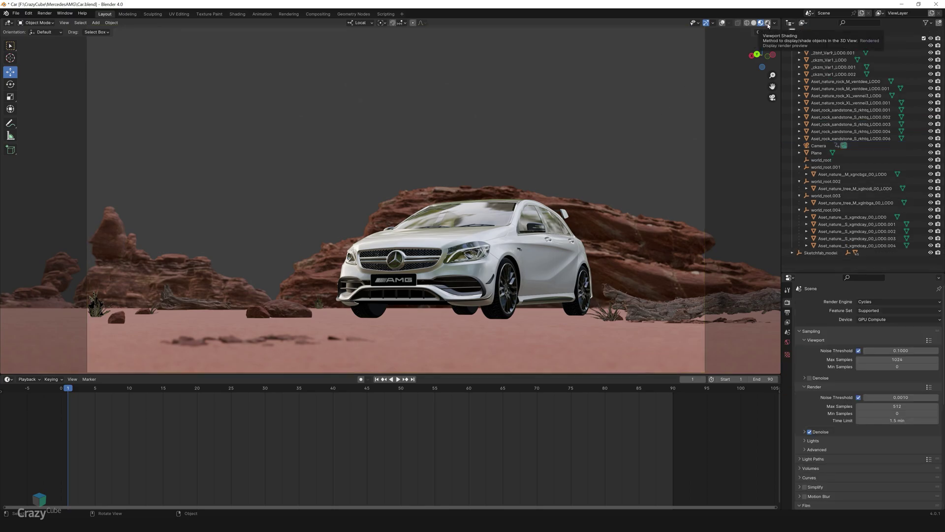
Switch the viewport to Rendered shading and assign a Sky Texture to the world background colour
{"action": "left_click", "coordinate": [768, 23]}
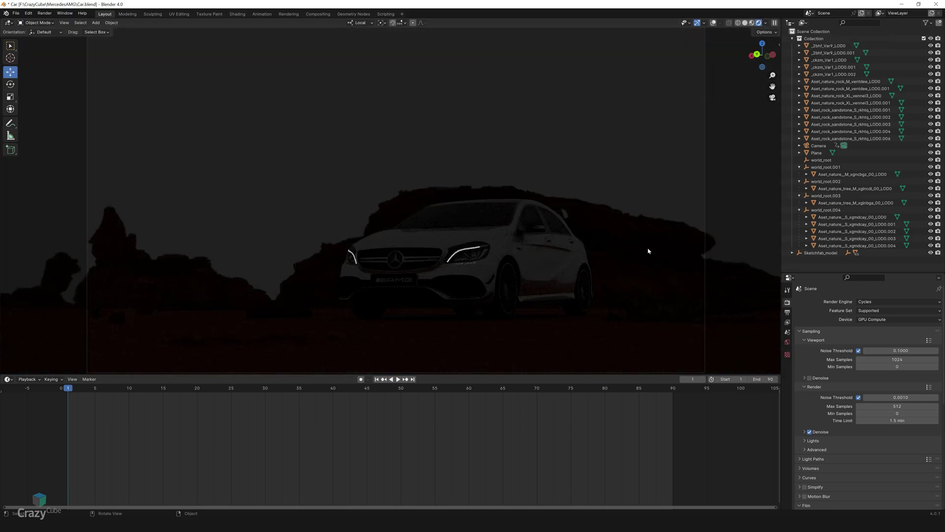
{"action": "left_click", "coordinate": [788, 343]}
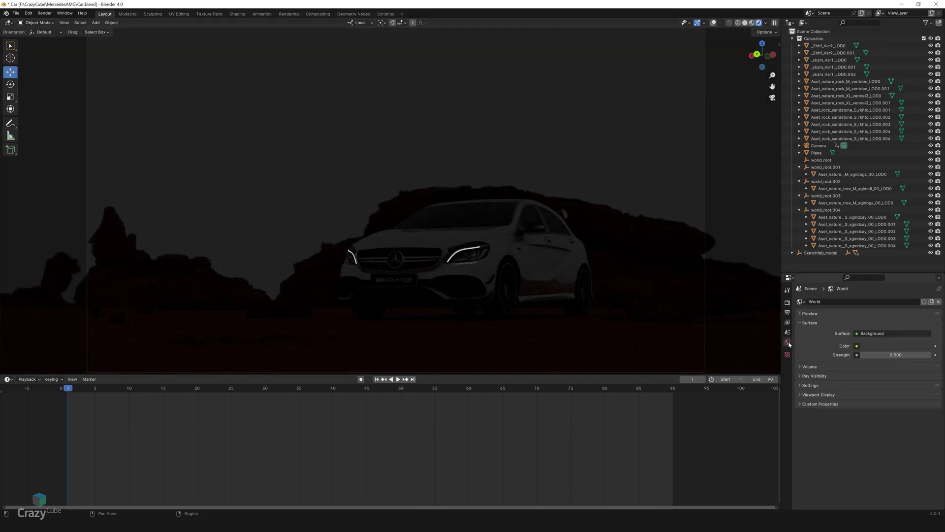
{"action": "left_click", "coordinate": [857, 346]}
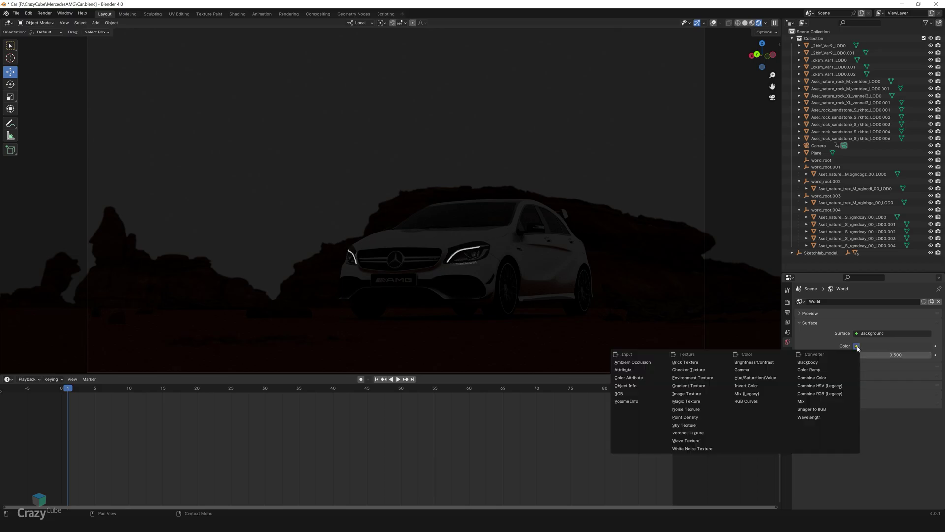
{"action": "left_click", "coordinate": [687, 425]}
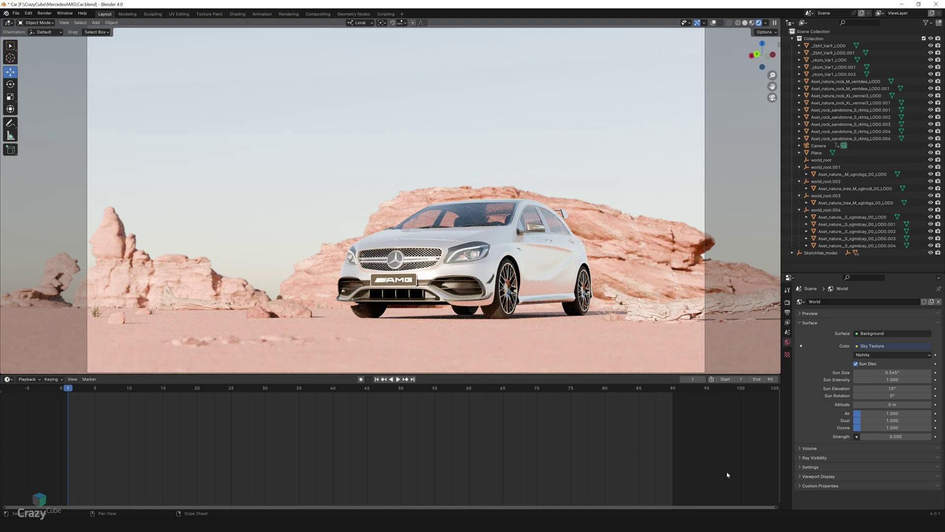
Lower the Sun Intensity of the world's sky texture
{"action": "left_click", "coordinate": [900, 380]}
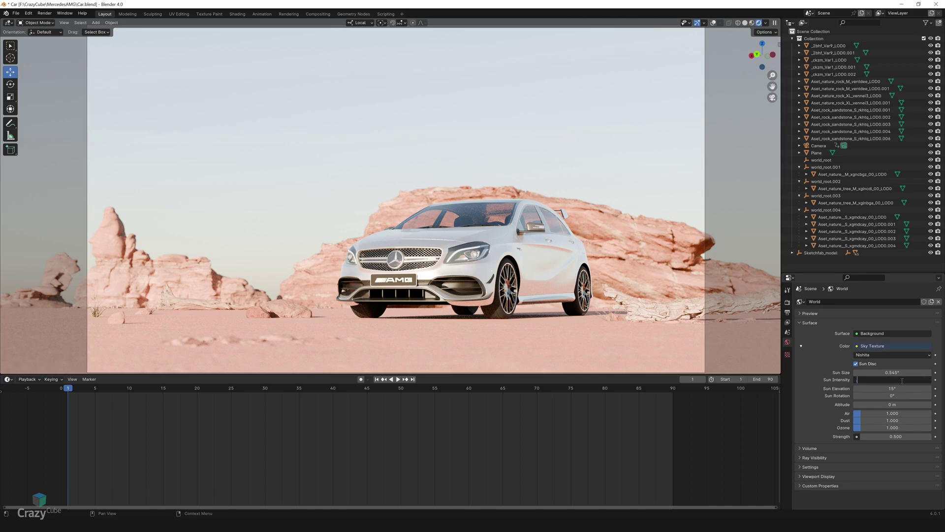
{"action": "key", "text": "Return"}
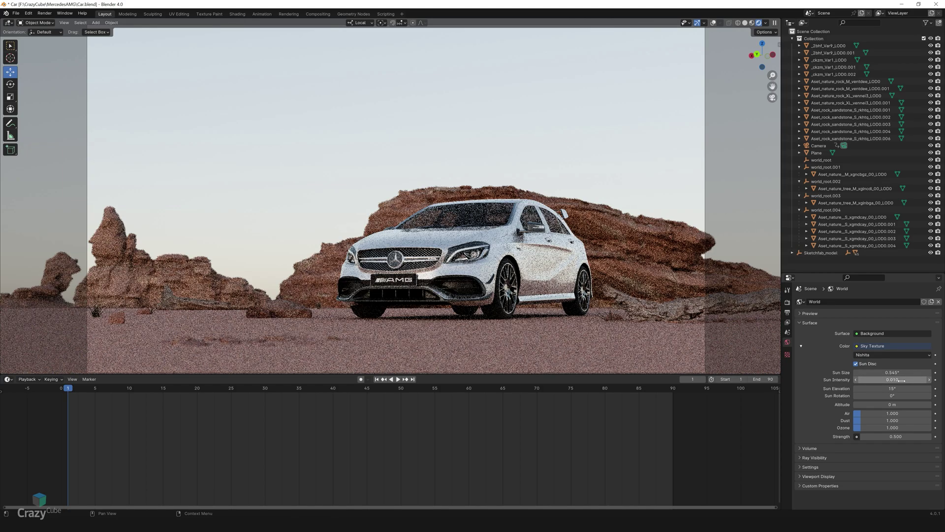
Set the sky texture's Sun Elevation to 178° and its Sun Rotation to 50°
{"action": "left_click", "coordinate": [910, 388]}
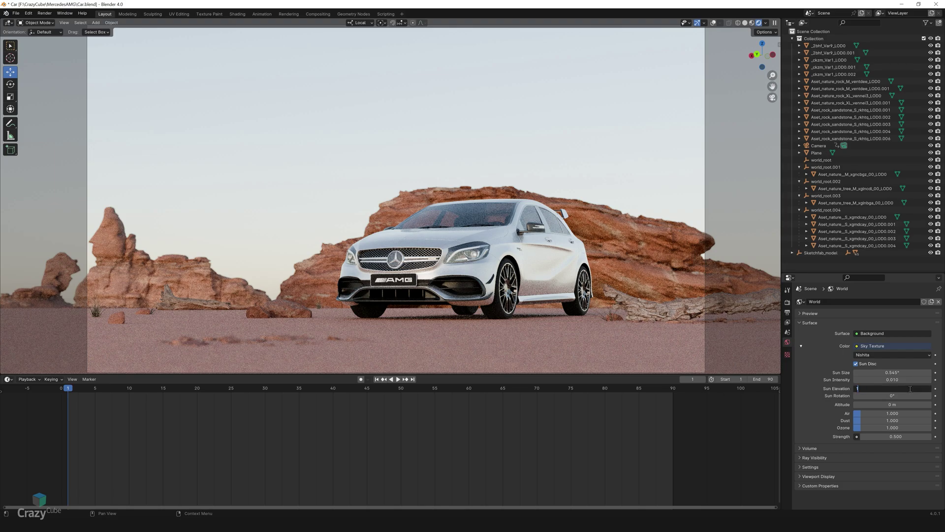
{"action": "type", "text": "178"}
{"action": "key", "text": "Return"}
{"action": "left_click", "coordinate": [902, 395]}
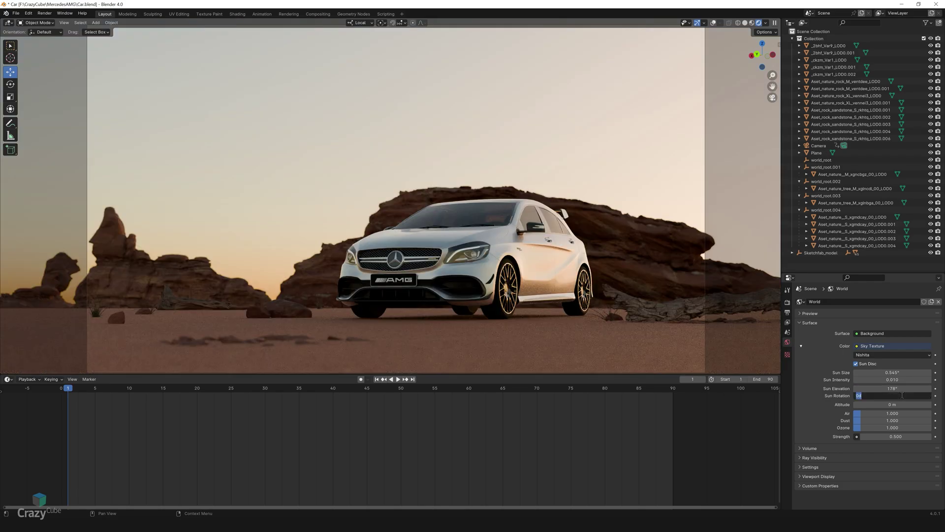
{"action": "type", "text": "50"}
{"action": "key", "text": "Return"}
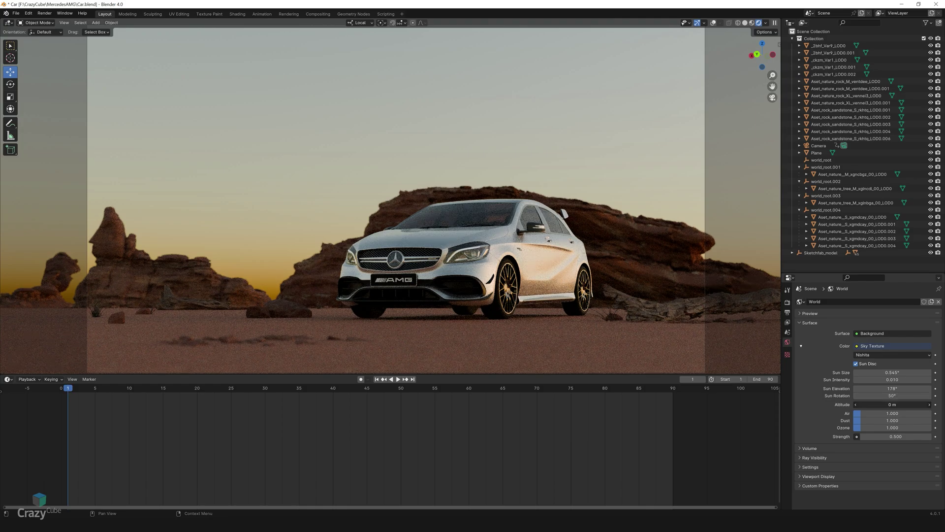
Set the sky texture's Altitude to 10 m and its Air density to 0
{"action": "left_click", "coordinate": [902, 404]}
{"action": "type", "text": "10"}
{"action": "key", "text": "Return"}
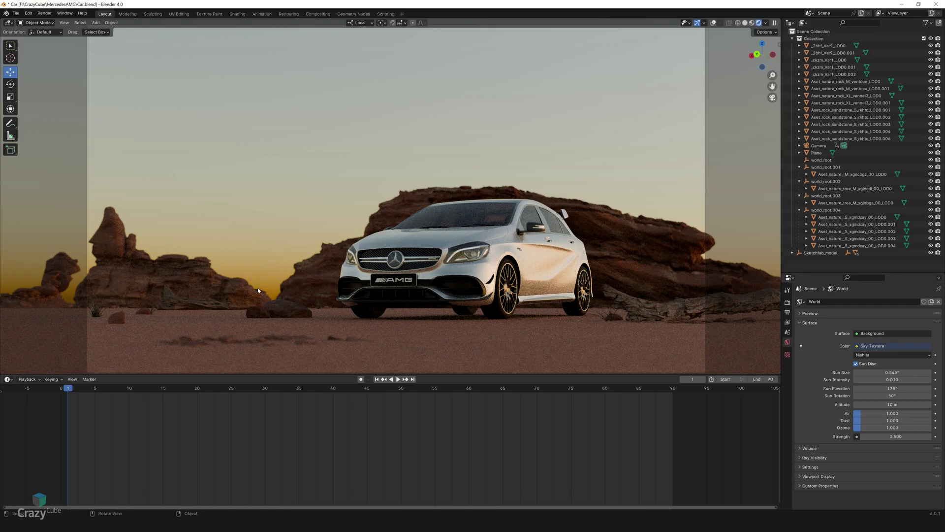
{"action": "type", "text": "0"}
{"action": "key", "text": "Return"}
Set the sky texture's Dust to 0.781 and its Ozone to 2
{"action": "left_click", "coordinate": [905, 420]}
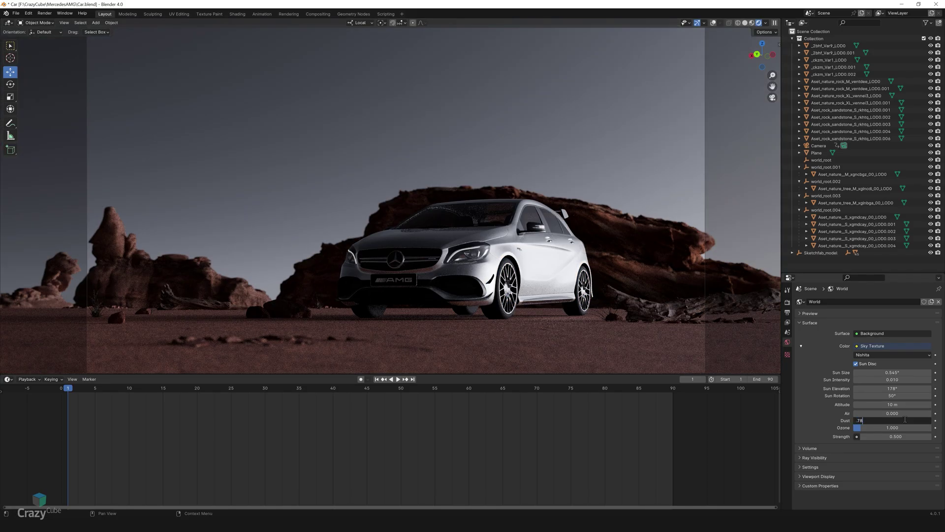
{"action": "left_click", "coordinate": [903, 428]}
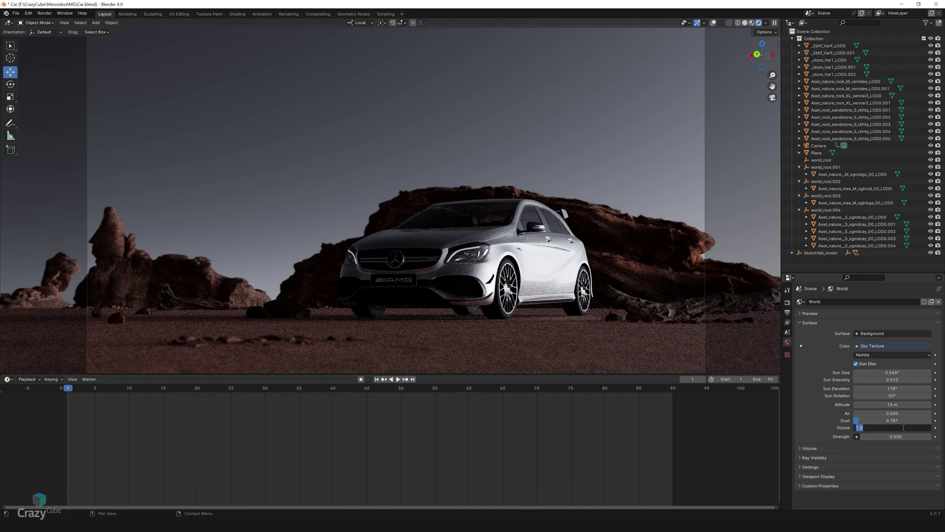
{"action": "type", "text": "2"}
{"action": "key", "text": "Return"}
Reset the world background strength to its default and return it to 0.5
{"action": "key", "text": "BackSpace"}
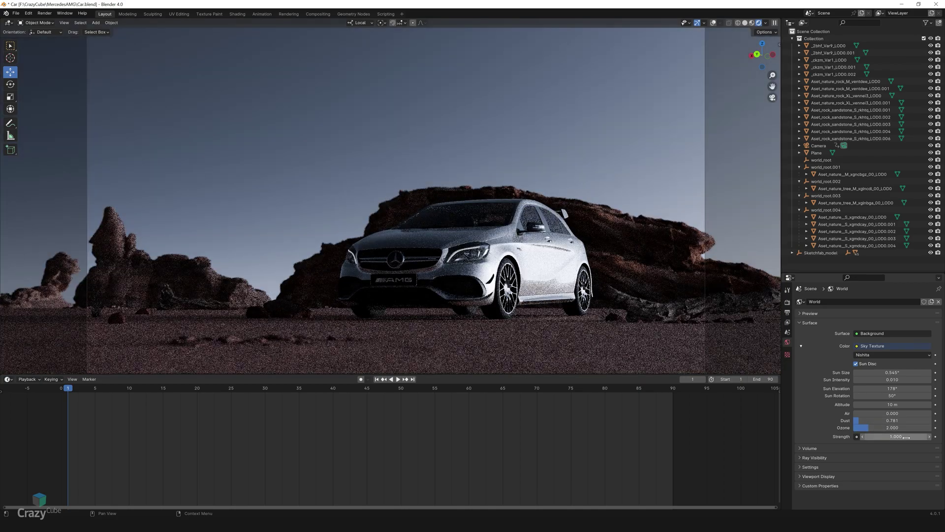
{"action": "type", "text": "0.5"}
{"action": "key", "text": "Return"}
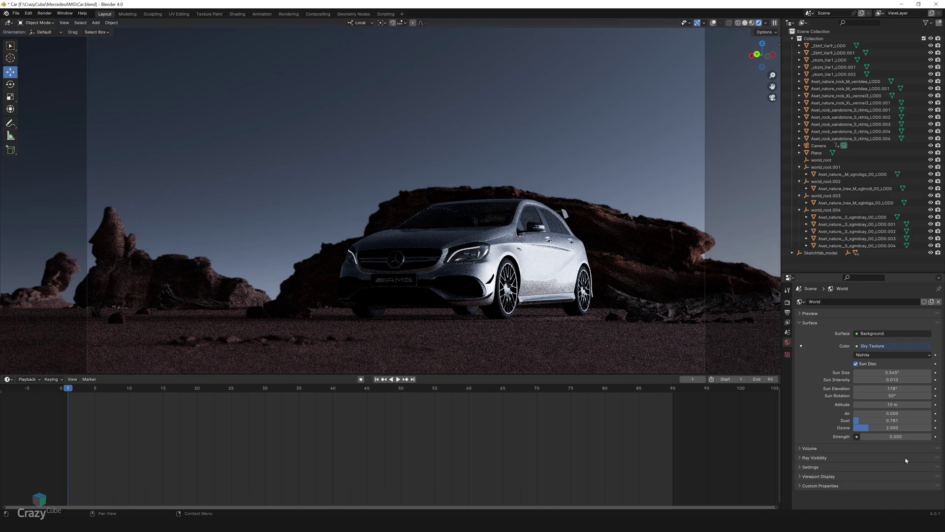
Change the 3D viewport area to the Shader Editor and show the World node tree
{"action": "left_click", "coordinate": [9, 23]}
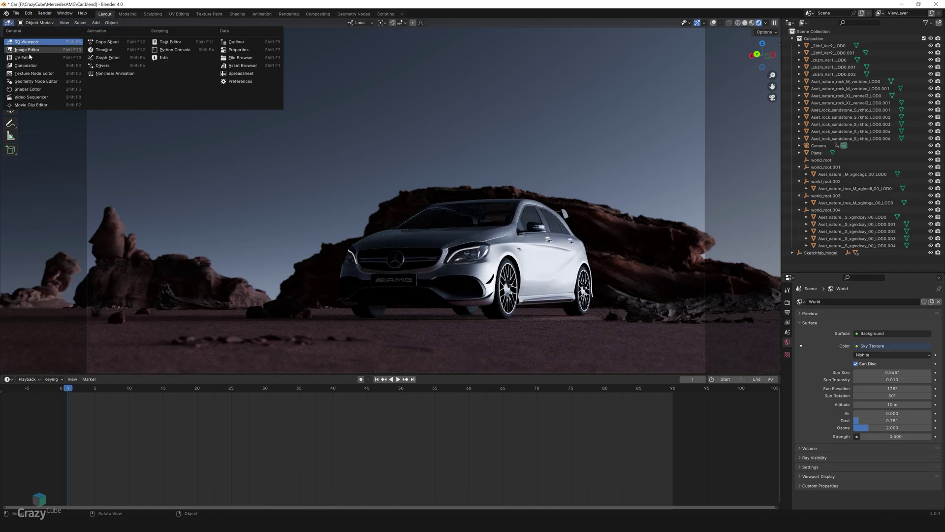
{"action": "left_click", "coordinate": [24, 90]}
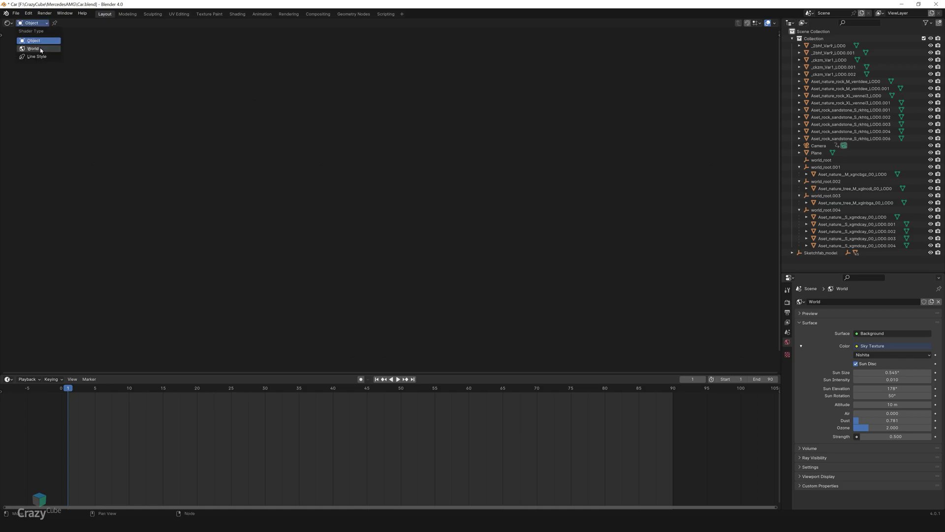
{"action": "left_click", "coordinate": [41, 49]}
{"action": "left_click_drag", "start_coordinate": [348, 164], "coordinate": [468, 323]}
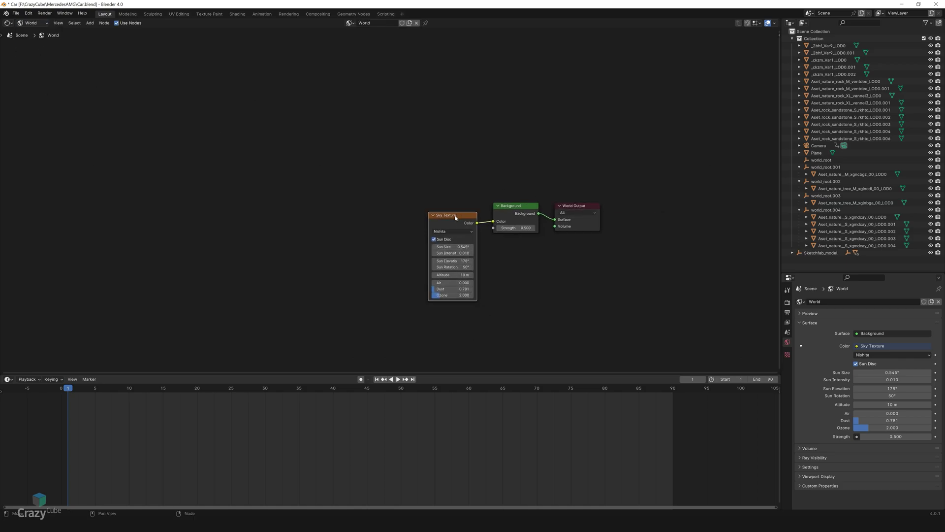
Move the Sky Texture node away from the Background node and insert an RGB Curves node on the link between them
{"action": "left_click_drag", "start_coordinate": [455, 217], "coordinate": [300, 214]}
{"action": "key", "text": "shift+a"}
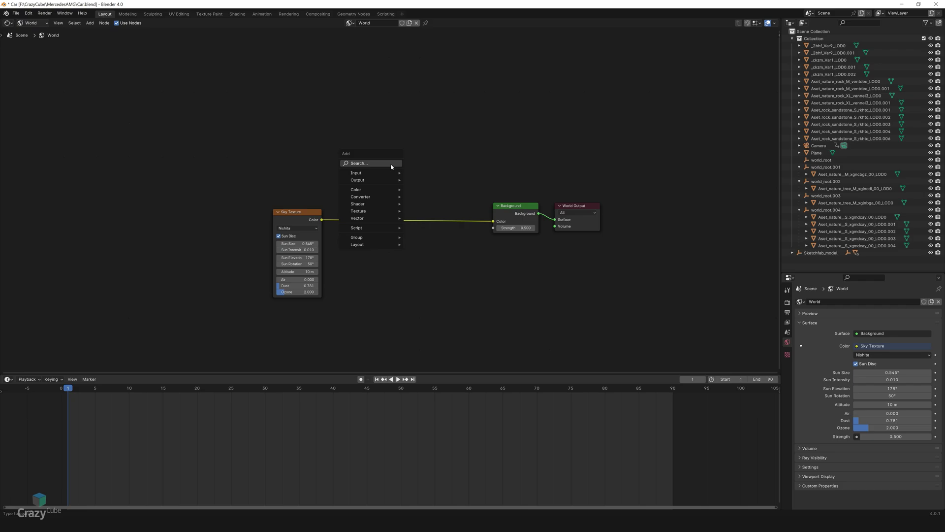
{"action": "mouse_move", "coordinate": [386, 191]}
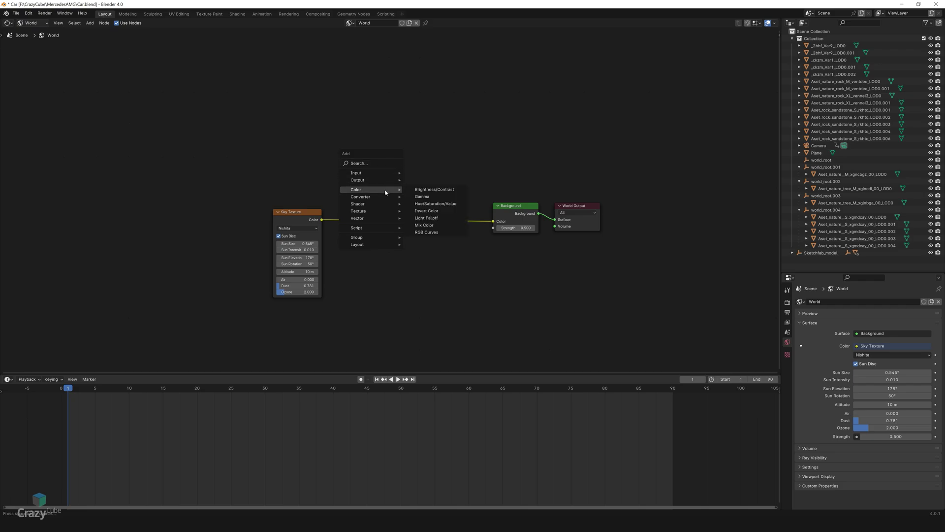
{"action": "left_click", "coordinate": [435, 232]}
{"action": "left_click", "coordinate": [416, 241]}
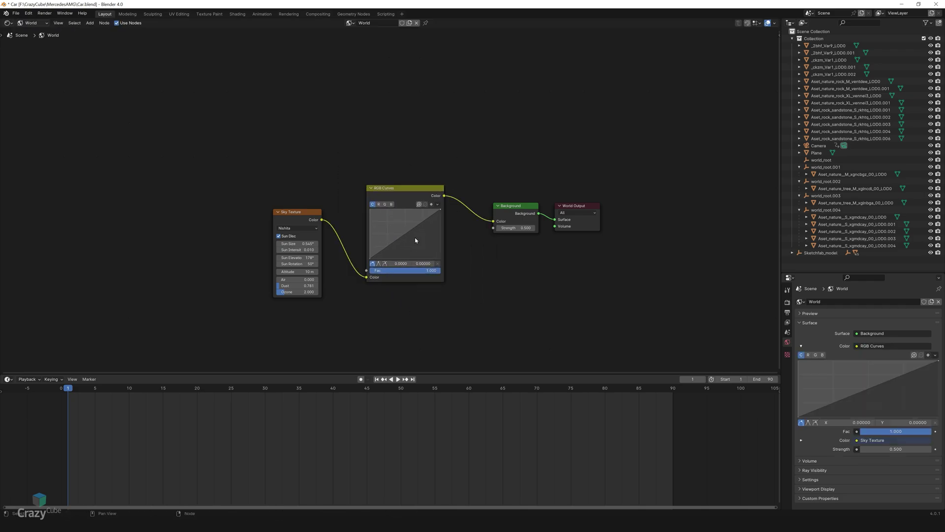
Split the Shader Editor area vertically and show the 3D viewport in the new half
{"action": "left_click_drag", "start_coordinate": [782, 19], "coordinate": [418, 59]}
{"action": "left_click", "coordinate": [428, 23]}
{"action": "left_click", "coordinate": [452, 37]}
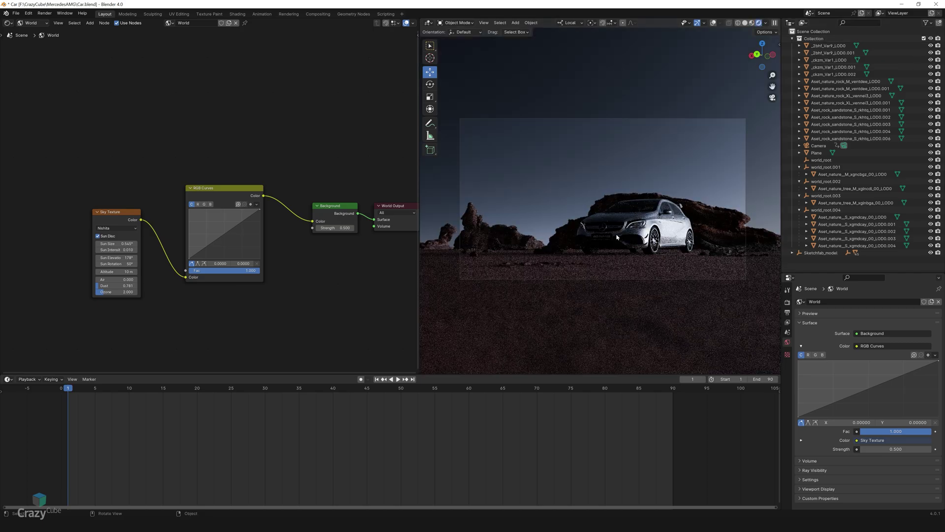
Bend the RGB Curves node's combined curve slightly downward, with a mid point at about X 0.535, Y 0.427
{"action": "left_click_drag", "start_coordinate": [254, 253], "coordinate": [233, 248]}
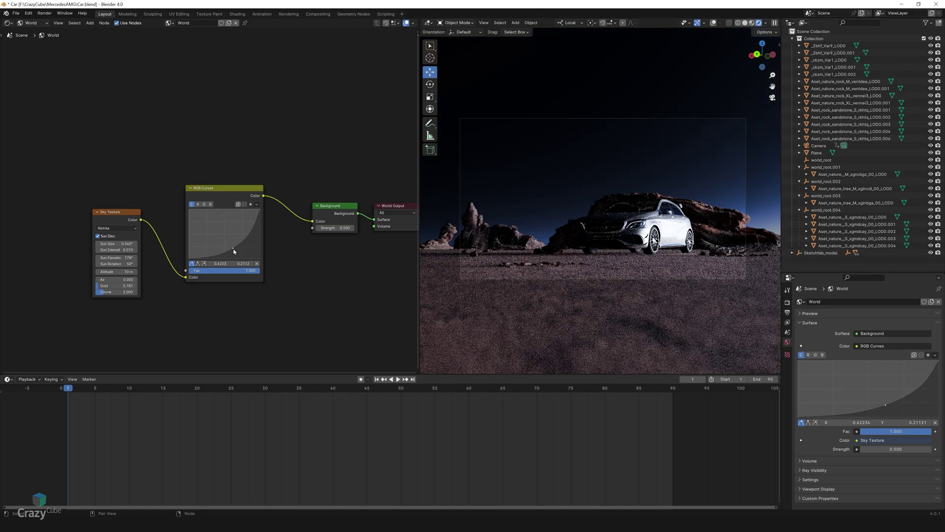
{"action": "left_click_drag", "start_coordinate": [417, 350], "coordinate": [272, 350]}
{"action": "left_click_drag", "start_coordinate": [160, 249], "coordinate": [155, 237]}
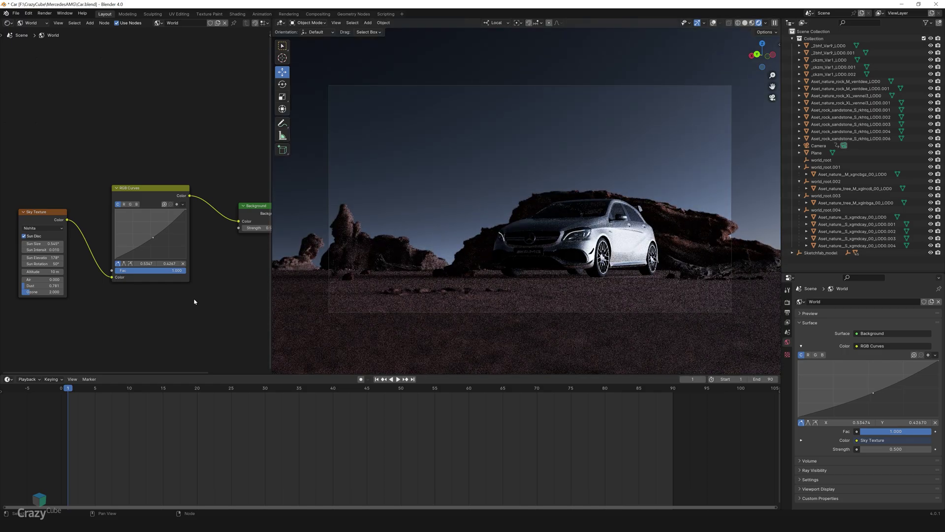
Join the two editor areas so that only the rendered 3D viewport remains
{"action": "right_click", "coordinate": [267, 285]}
{"action": "left_click", "coordinate": [256, 291]}
{"action": "left_click", "coordinate": [98, 307]}
Add a Sun light to the scene
{"action": "scroll", "coordinate": [487, 294], "scroll_direction": "down", "scroll_amount": 1}
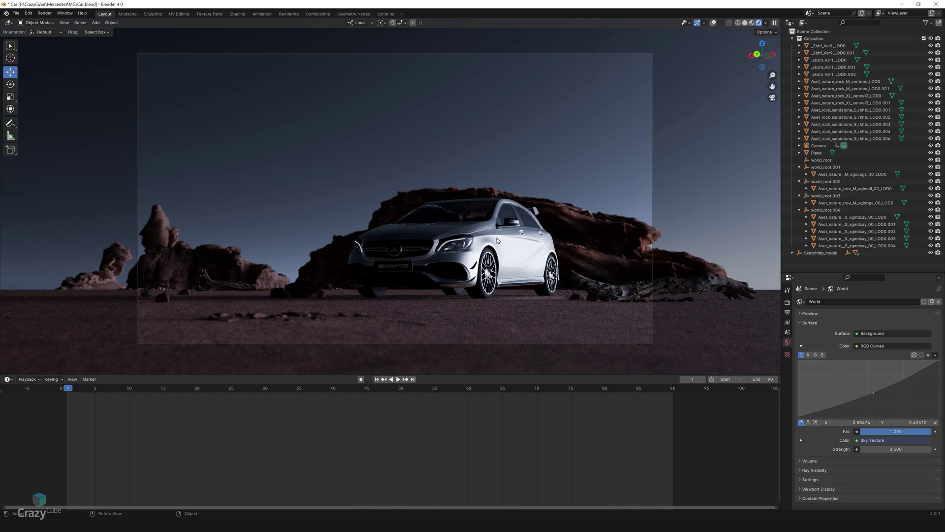
{"action": "key", "text": "shift+a"}
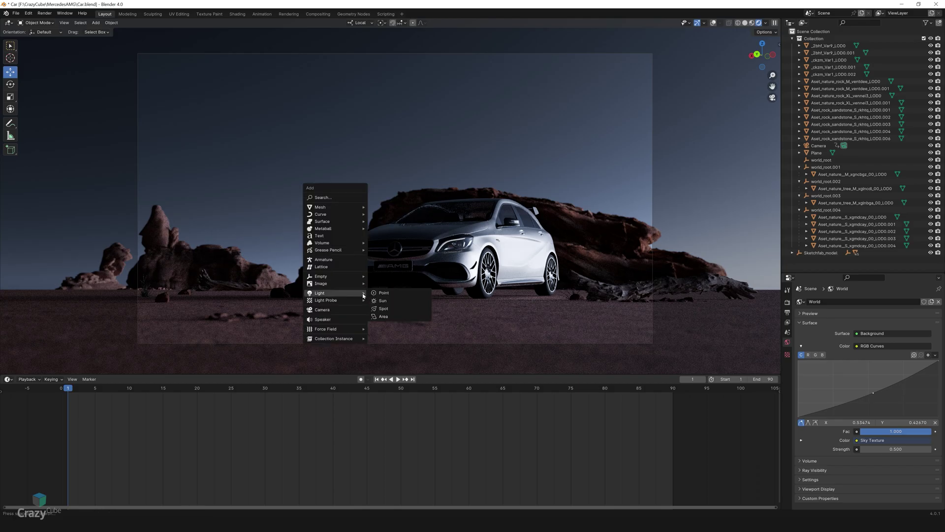
{"action": "left_click", "coordinate": [387, 301]}
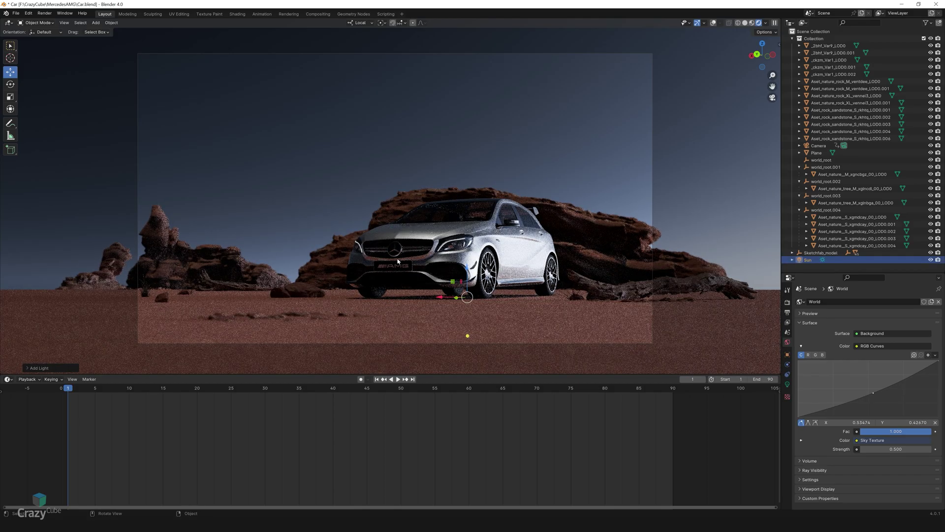
Show the viewport in Solid shading and move the sun light away from the car, past the dead branch beside it
{"action": "mouse_move", "coordinate": [506, 237]}
{"action": "middle_mouse_down"}
{"action": "mouse_move", "coordinate": [543, 239]}
{"action": "mouse_move", "coordinate": [495, 298]}
{"action": "mouse_move", "coordinate": [537, 266]}
{"action": "middle_mouse_up"}
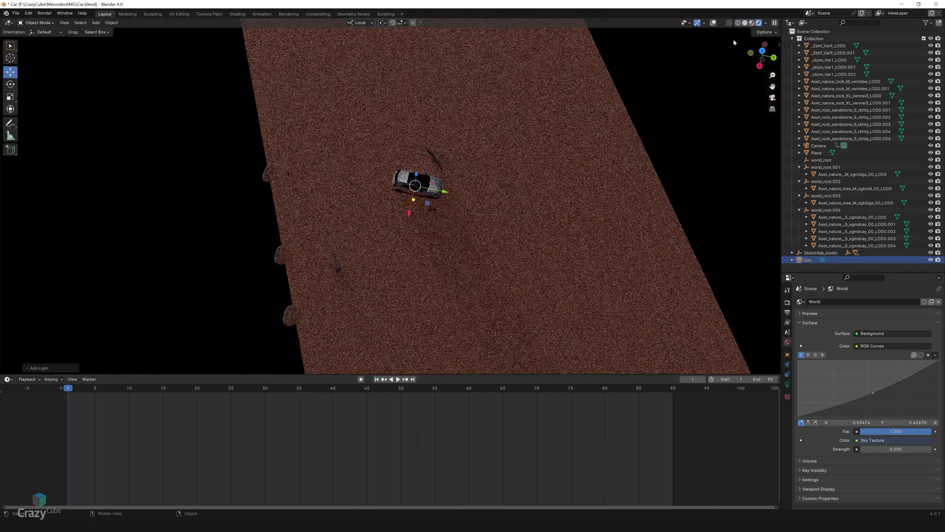
{"action": "left_click", "coordinate": [745, 22]}
{"action": "middle_click_drag", "start_coordinate": [466, 246], "coordinate": [450, 264]}
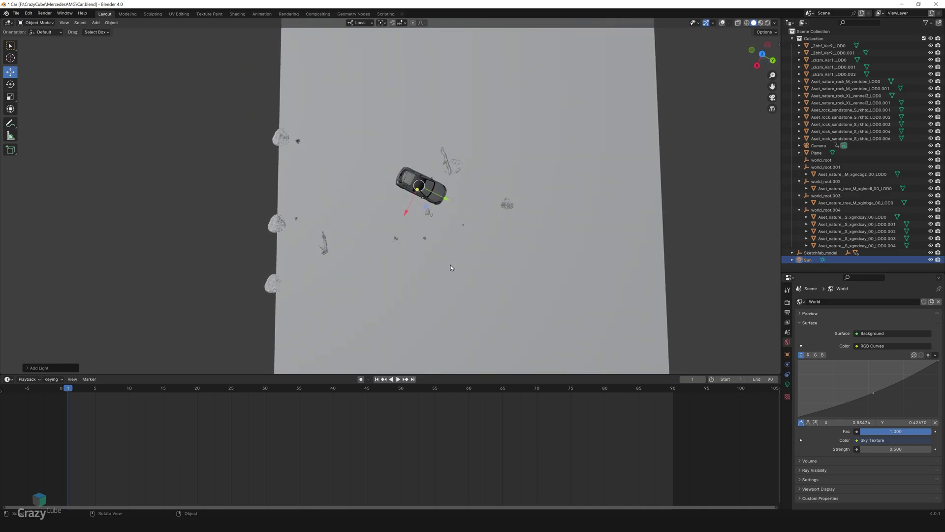
{"action": "scroll", "coordinate": [456, 268], "scroll_direction": "up", "scroll_amount": 1}
{"action": "scroll", "coordinate": [459, 274], "scroll_direction": "up", "scroll_amount": 2}
{"action": "left_click_drag", "start_coordinate": [465, 338], "coordinate": [454, 229]}
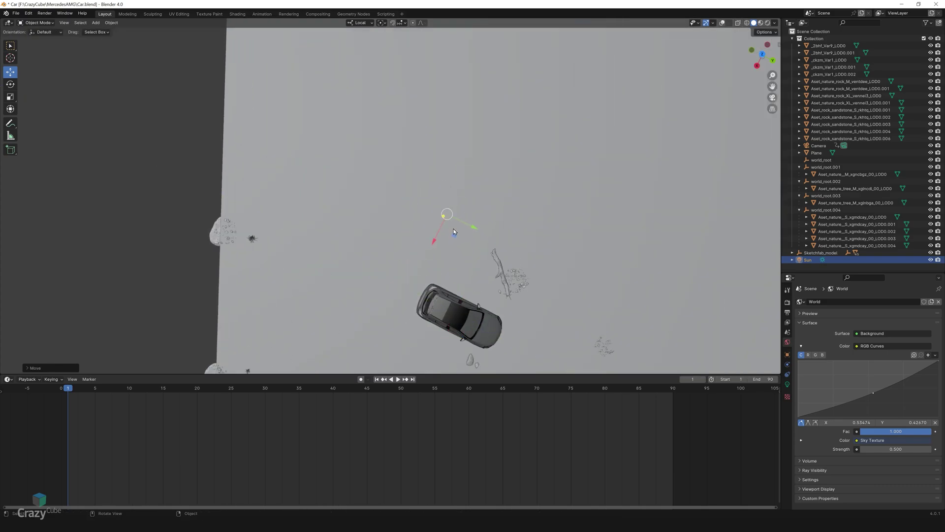
Reposition the sun light beside the car and rotate it so its beam shines low across the ground toward the car
{"action": "middle_click_drag", "start_coordinate": [499, 275], "coordinate": [400, 229]}
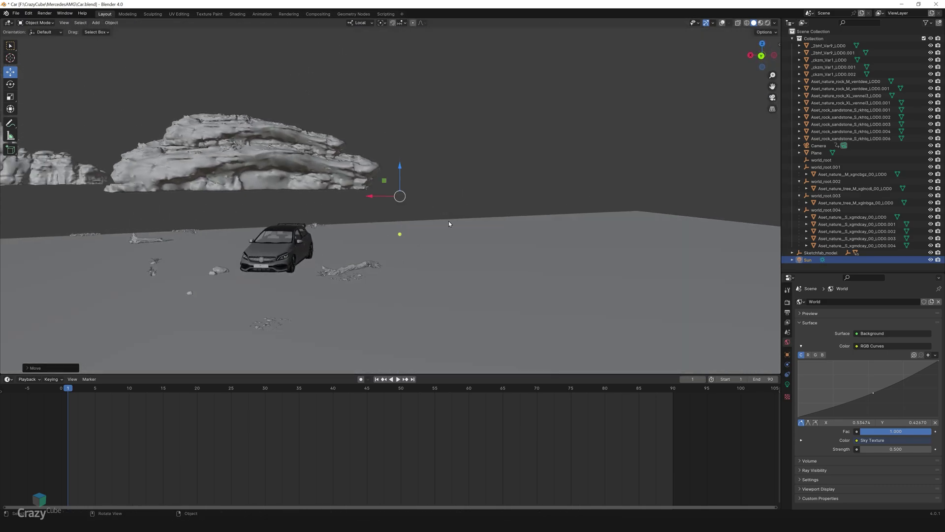
{"action": "left_click_drag", "start_coordinate": [412, 173], "coordinate": [394, 192]}
{"action": "middle_click_drag", "start_coordinate": [354, 256], "coordinate": [450, 173]}
{"action": "left_click_drag", "start_coordinate": [450, 173], "coordinate": [466, 216]}
{"action": "left_click_drag", "start_coordinate": [432, 181], "coordinate": [436, 187]}
{"action": "middle_click_drag", "start_coordinate": [436, 186], "coordinate": [458, 234]}
{"action": "left_click_drag", "start_coordinate": [442, 228], "coordinate": [470, 213]}
{"action": "middle_click_drag", "start_coordinate": [487, 310], "coordinate": [419, 229]}
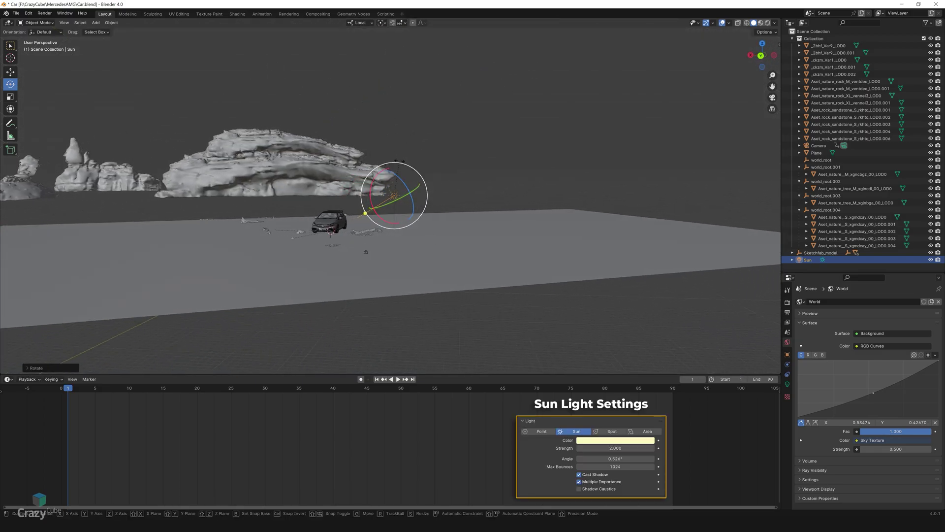
{"action": "left_click_drag", "start_coordinate": [397, 174], "coordinate": [414, 168]}
Switch the viewport to Rendered shading and return to the camera view
{"action": "left_click", "coordinate": [767, 23]}
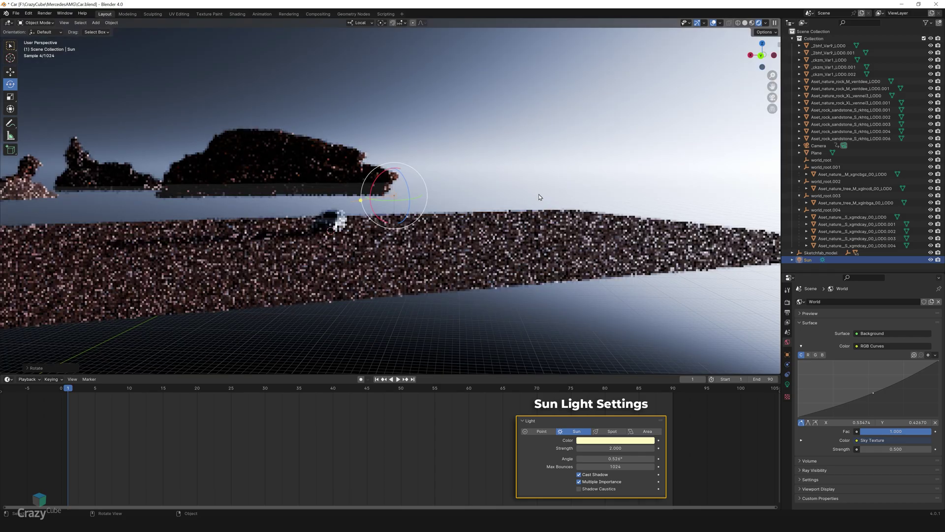
{"action": "middle_click_drag", "start_coordinate": [540, 198], "coordinate": [431, 250]}
{"action": "key", "text": "KP_0"}
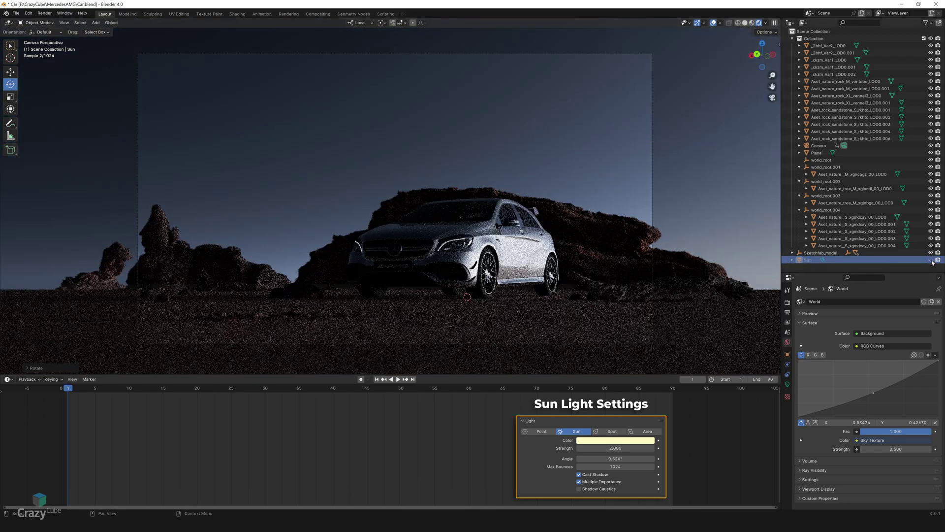
Give the sun light a warm yellow colour and set its strength to 2
{"action": "left_click", "coordinate": [787, 385]}
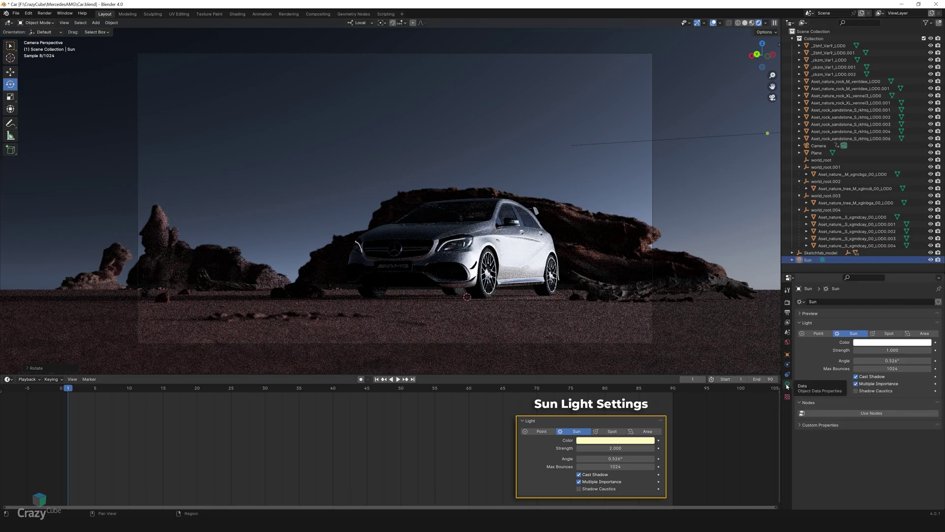
{"action": "left_click", "coordinate": [903, 343]}
{"action": "left_click_drag", "start_coordinate": [887, 273], "coordinate": [884, 272]}
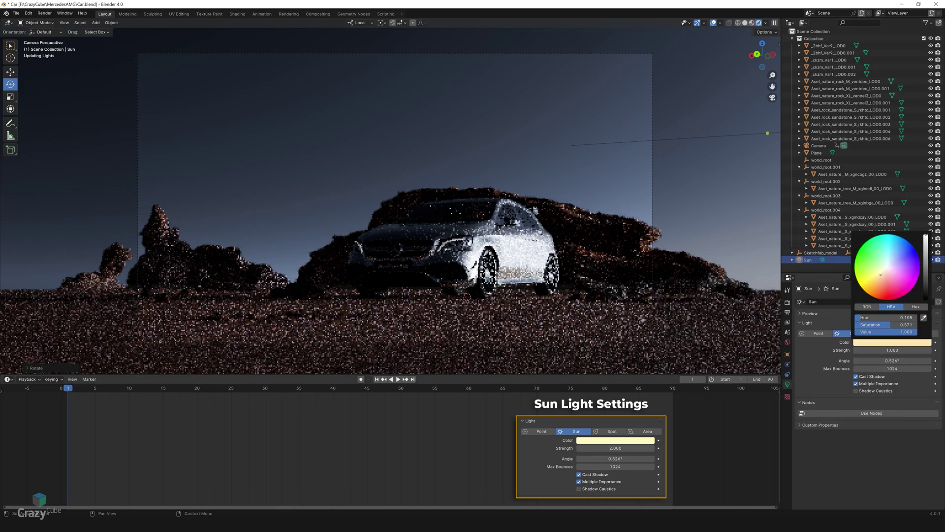
{"action": "left_click", "coordinate": [888, 299]}
{"action": "left_click", "coordinate": [877, 277]}
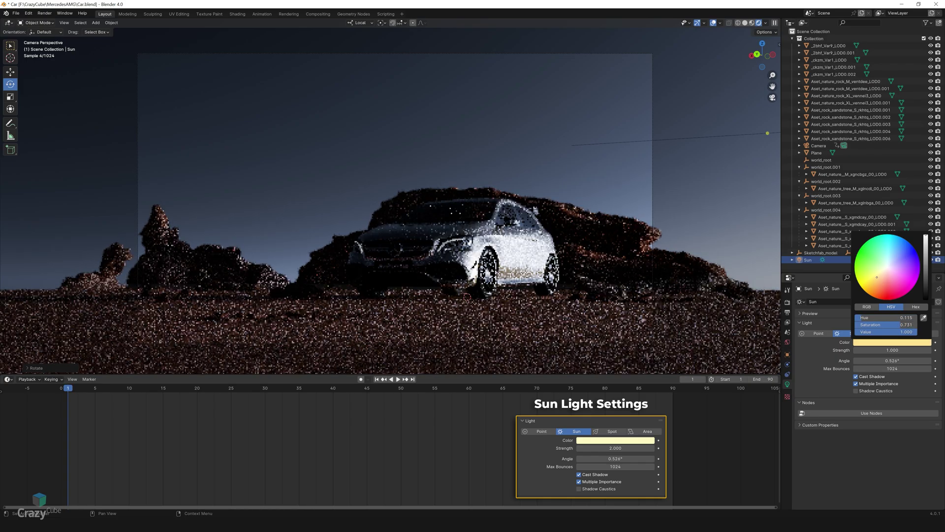
{"action": "left_click", "coordinate": [906, 350]}
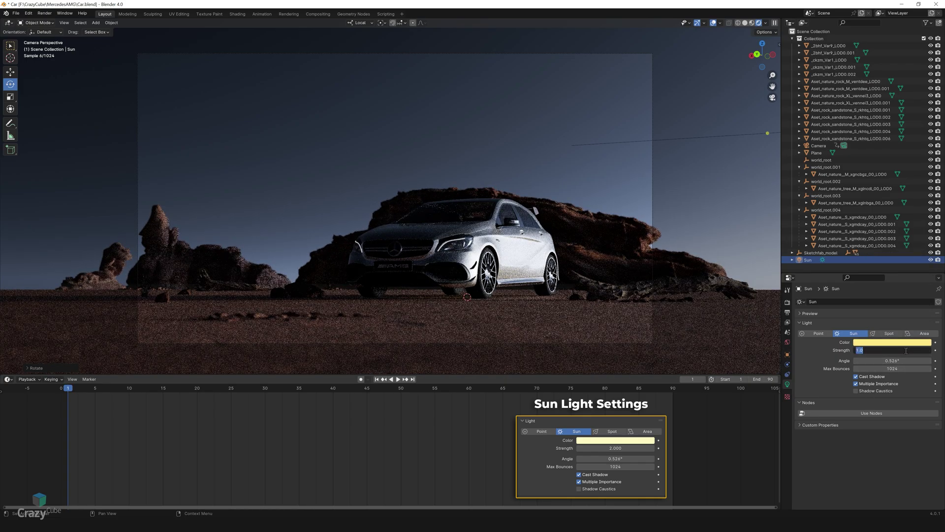
{"action": "type", "text": "2"}
{"action": "key", "text": "Return"}
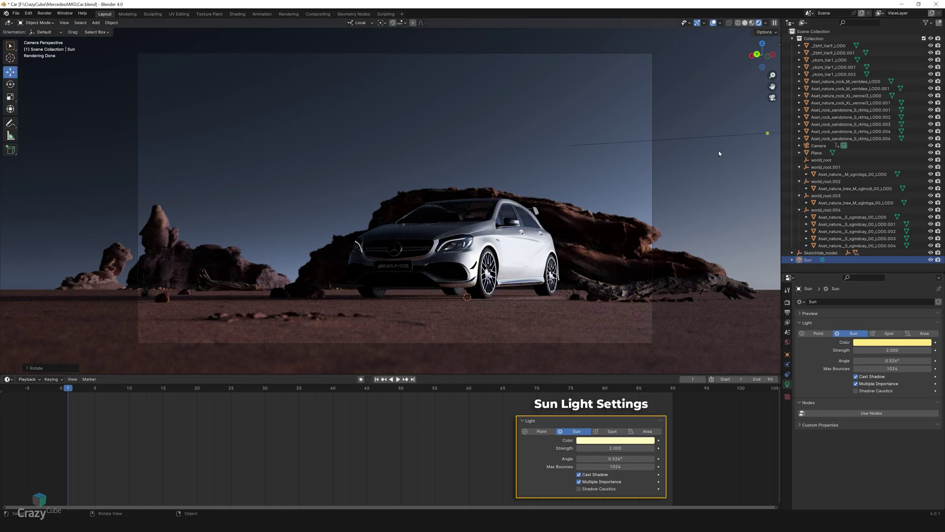
Lower the sun light in the camera view to just above the horizon, beside the large rock
{"action": "scroll", "coordinate": [590, 177], "scroll_direction": "down", "scroll_amount": 1}
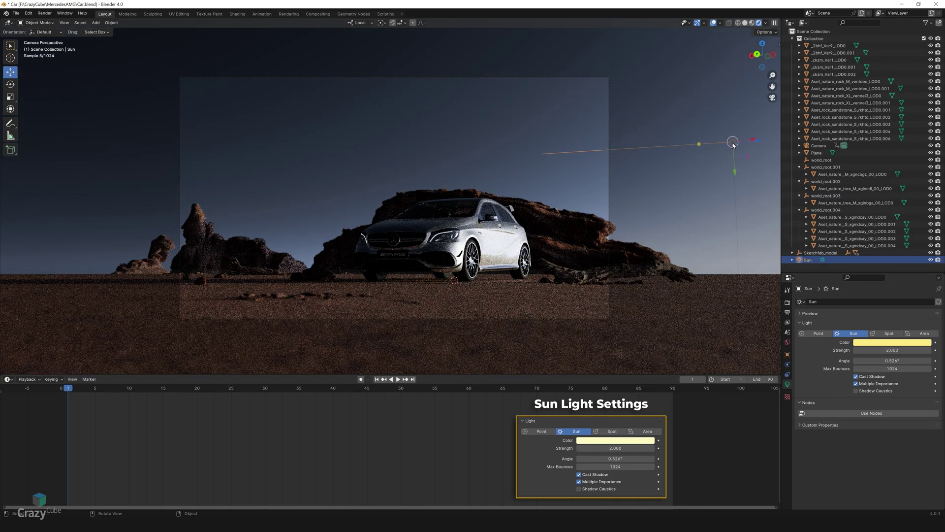
{"action": "left_click_drag", "start_coordinate": [734, 167], "coordinate": [735, 215]}
{"action": "left_click_drag", "start_coordinate": [738, 251], "coordinate": [738, 252]}
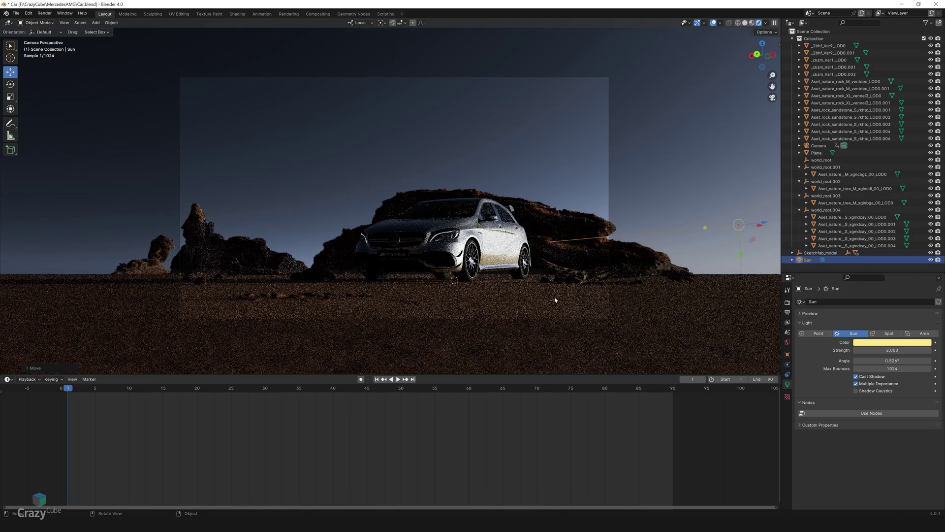
{"action": "scroll", "coordinate": [496, 270], "scroll_direction": "up", "scroll_amount": 2}
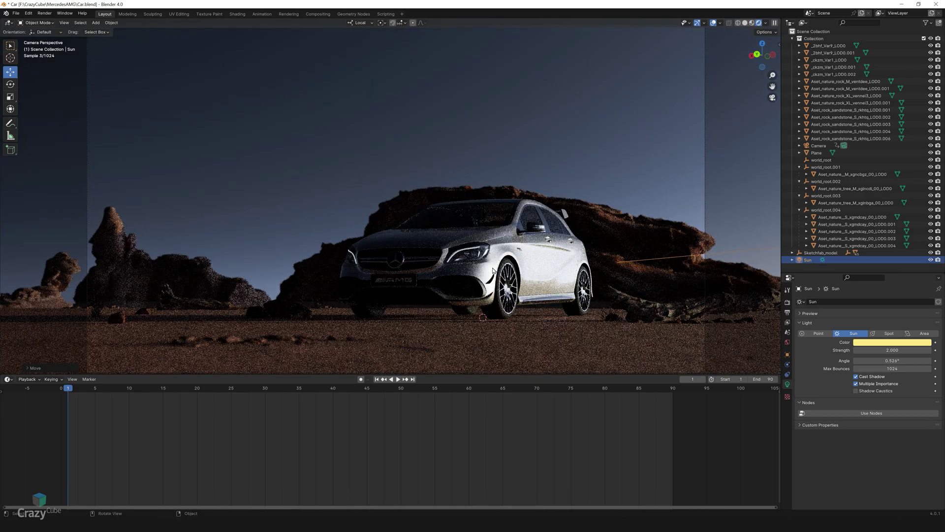
Soften the sun to a paler yellow with saturation 0.414, and add a spot light raised high above the car
{"action": "left_click", "coordinate": [899, 344]}
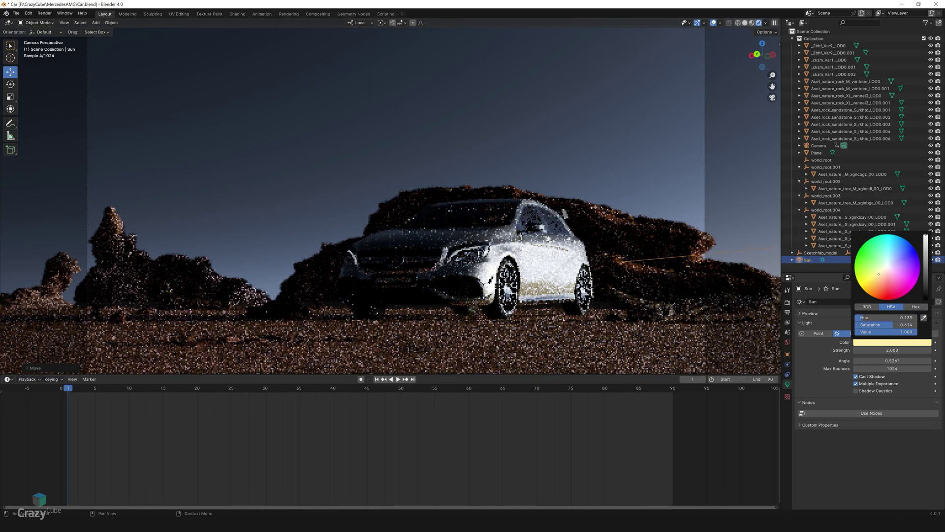
{"action": "key", "text": "shift+a"}
{"action": "left_click", "coordinate": [443, 285]}
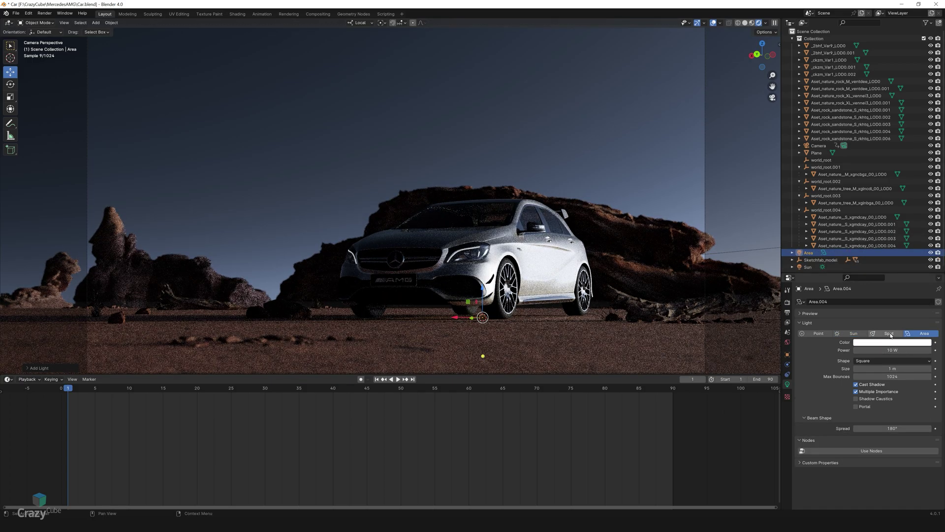
{"action": "left_click", "coordinate": [888, 333]}
{"action": "left_click_drag", "start_coordinate": [483, 288], "coordinate": [481, 37]}
Set the spot light's radius to 17.8 m, spot size to 91.2°, blend to 0.472 and power to 3000 W
{"action": "left_click", "coordinate": [892, 349]}
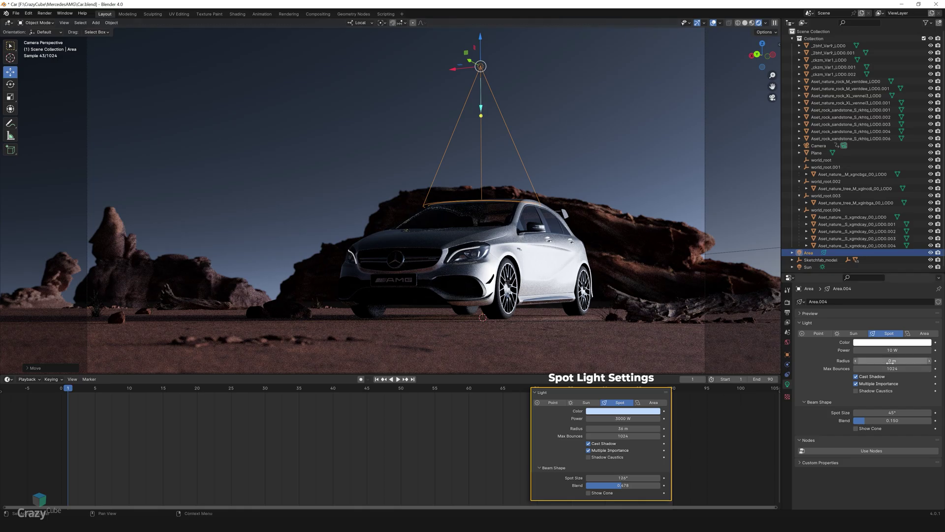
{"action": "left_click_drag", "start_coordinate": [890, 361], "coordinate": [914, 360]}
{"action": "left_click_drag", "start_coordinate": [892, 413], "coordinate": [911, 413]}
{"action": "left_click_drag", "start_coordinate": [891, 420], "coordinate": [918, 420]}
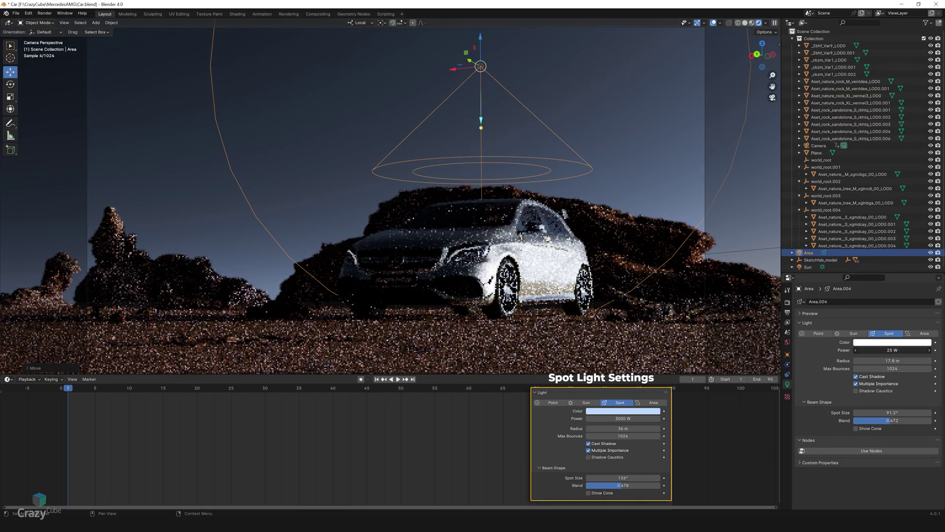
{"action": "left_click", "coordinate": [895, 350]}
{"action": "type", "text": "3000"}
{"action": "key", "text": "Return"}
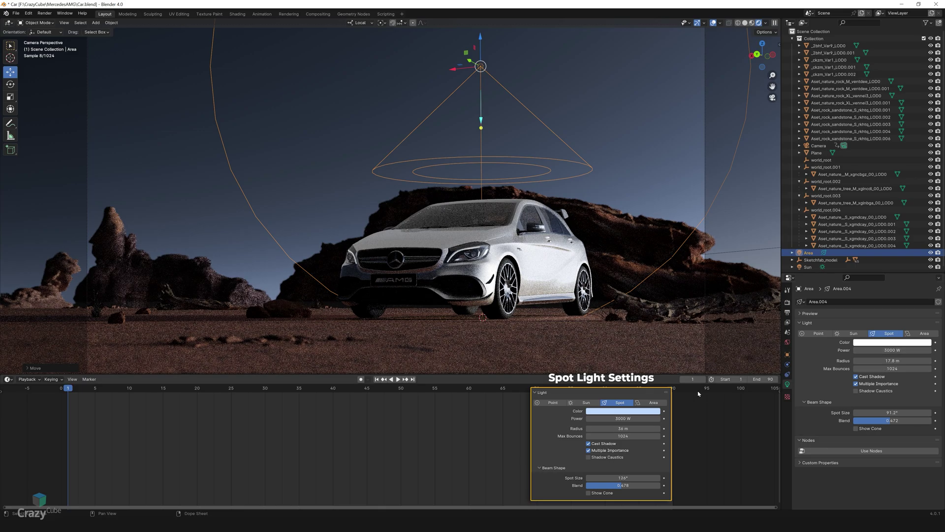
Sample the sky's dark blue as the spot light's colour
{"action": "left_click", "coordinate": [909, 342]}
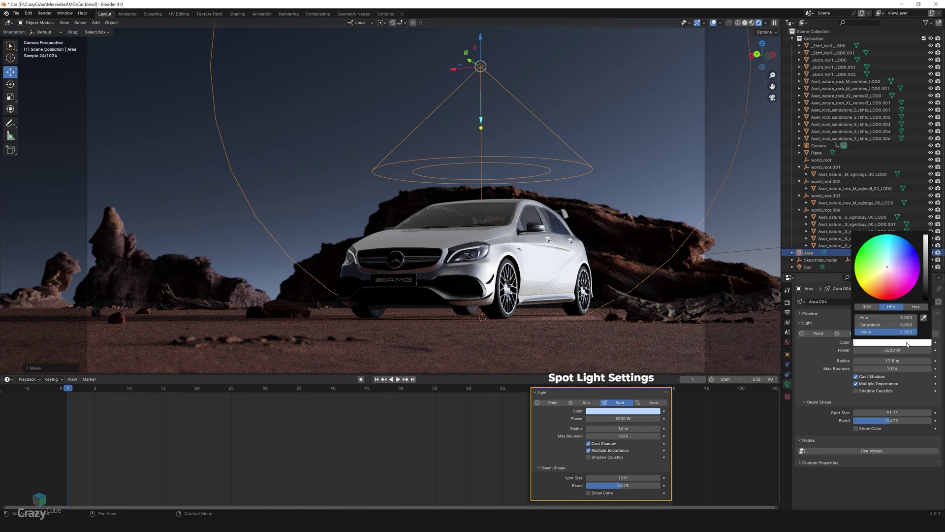
{"action": "left_click", "coordinate": [928, 315]}
{"action": "left_click", "coordinate": [642, 162]}
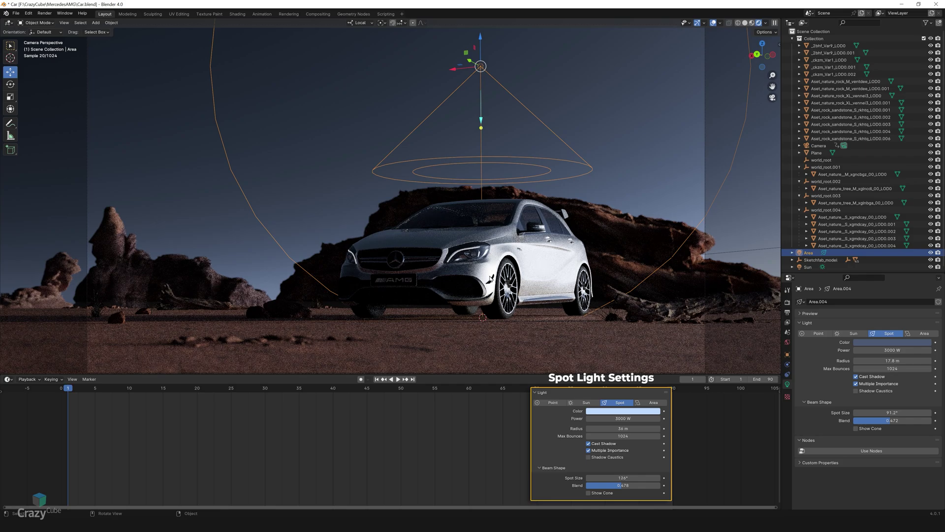
{"action": "left_click", "coordinate": [237, 247]}
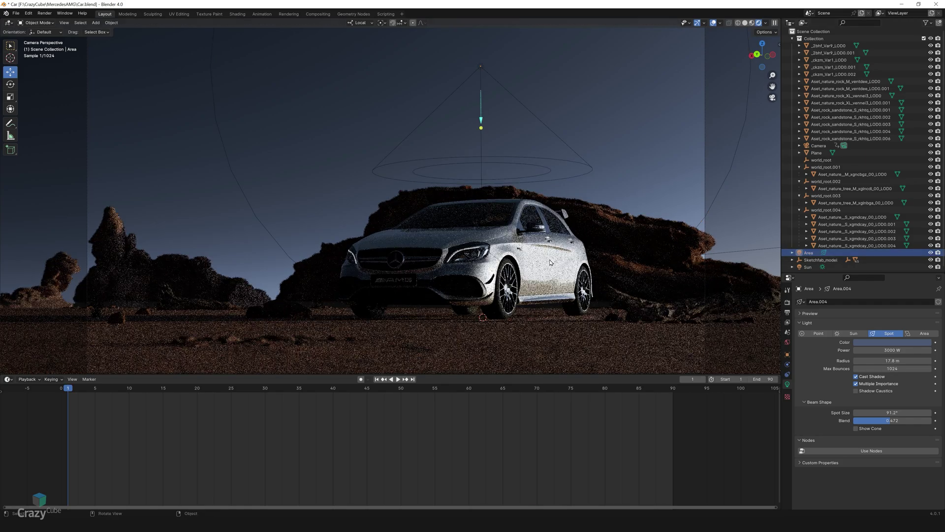
Add an area light in Solid shading, move it in front of the car and raise it above the ground
{"action": "key", "text": "shift+a"}
{"action": "mouse_move", "coordinate": [318, 236]}
{"action": "left_click", "coordinate": [350, 256]}
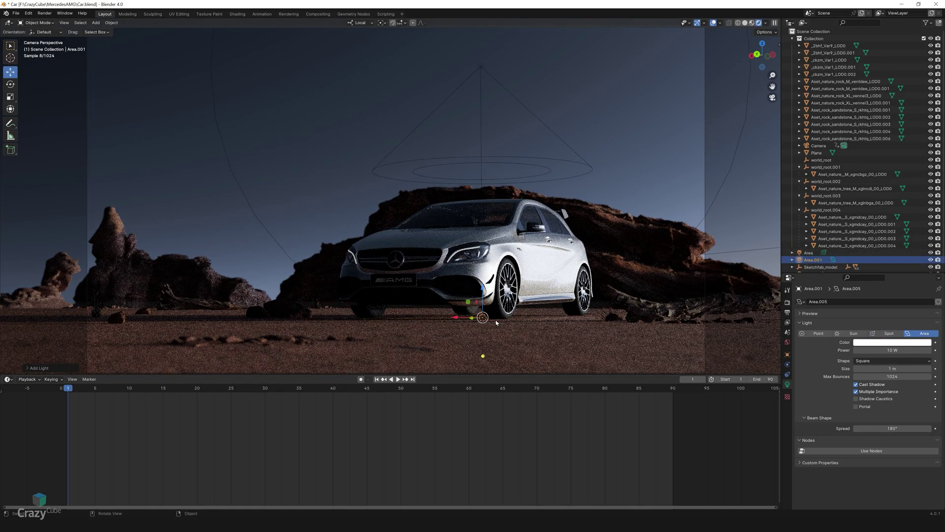
{"action": "mouse_move", "coordinate": [496, 322]}
{"action": "middle_mouse_down"}
{"action": "mouse_move", "coordinate": [524, 269]}
{"action": "mouse_move", "coordinate": [512, 325]}
{"action": "middle_mouse_up"}
{"action": "left_click", "coordinate": [744, 23]}
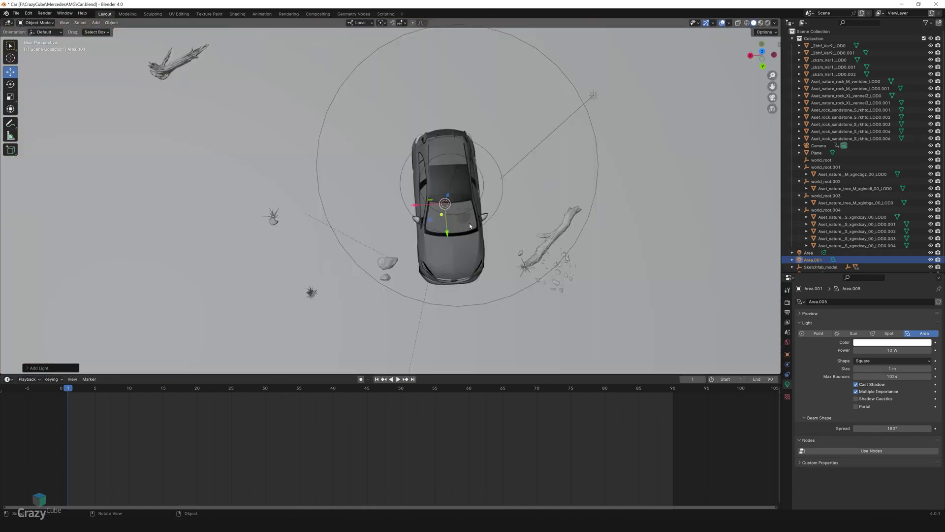
{"action": "left_click_drag", "start_coordinate": [447, 230], "coordinate": [473, 330]}
{"action": "middle_click_drag", "start_coordinate": [473, 330], "coordinate": [489, 256]}
{"action": "scroll", "coordinate": [489, 271], "scroll_direction": "up", "scroll_amount": 4}
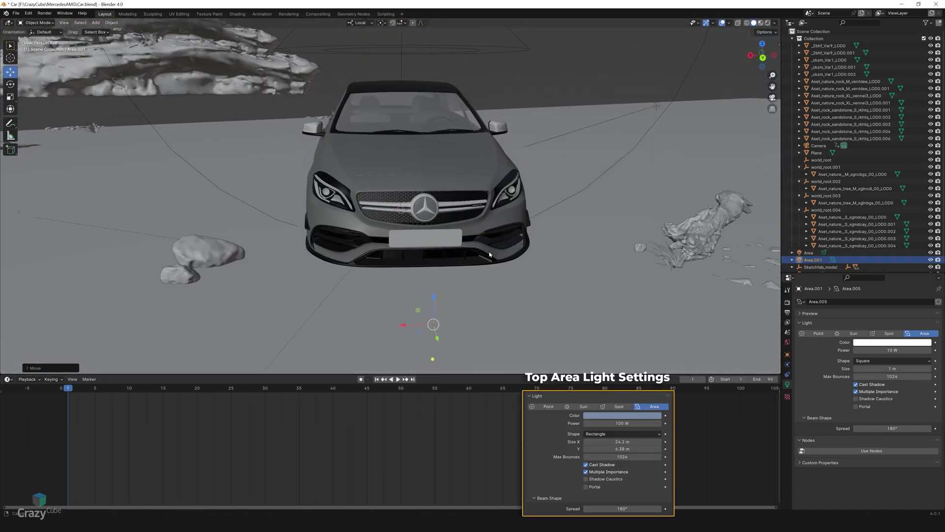
{"action": "left_click_drag", "start_coordinate": [434, 295], "coordinate": [436, 175]}
Rotate the area light so it points back and slightly down at the car's front, and adjust its position
{"action": "middle_click_drag", "start_coordinate": [436, 175], "coordinate": [563, 196]}
{"action": "scroll", "coordinate": [656, 185], "scroll_direction": "up", "scroll_amount": 3}
{"action": "middle_click_drag", "start_coordinate": [657, 186], "coordinate": [529, 268], "text": "shift"}
{"action": "key", "text": "shift+space"}
{"action": "key", "text": "r"}
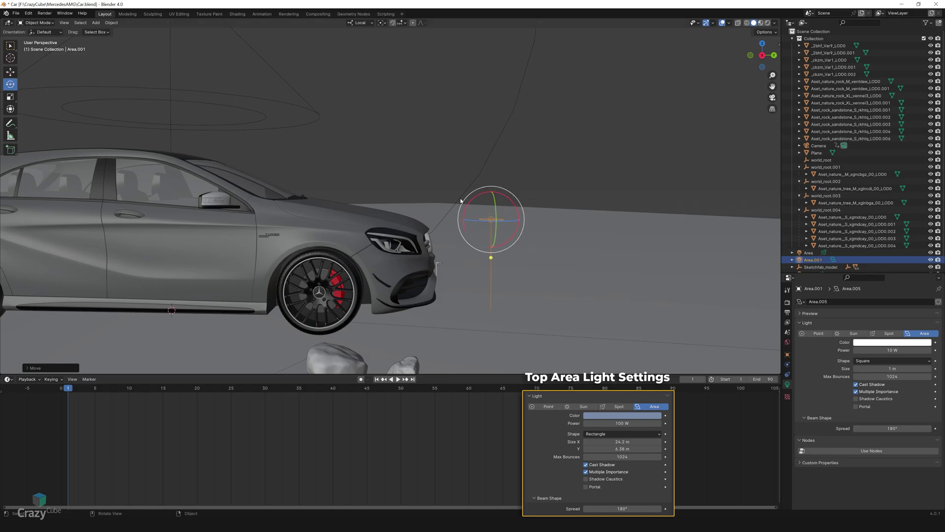
{"action": "left_click_drag", "start_coordinate": [502, 193], "coordinate": [523, 204]}
{"action": "left_click", "coordinate": [527, 216]}
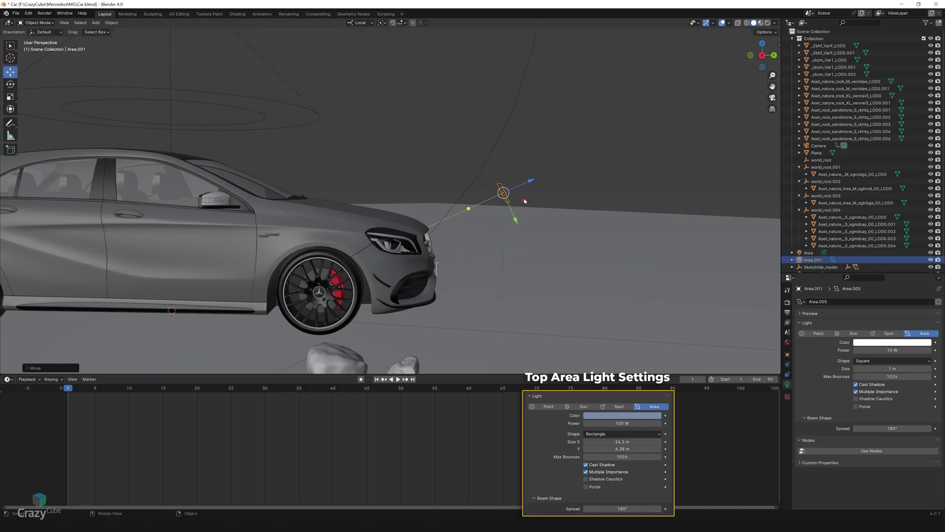
Change the area light's shape to Rectangle and enlarge it to about 7.42 m by 2.77 m
{"action": "middle_click_drag", "start_coordinate": [523, 204], "coordinate": [369, 204]}
{"action": "scroll", "coordinate": [340, 204], "scroll_direction": "up", "scroll_amount": 1}
{"action": "left_click", "coordinate": [890, 361]}
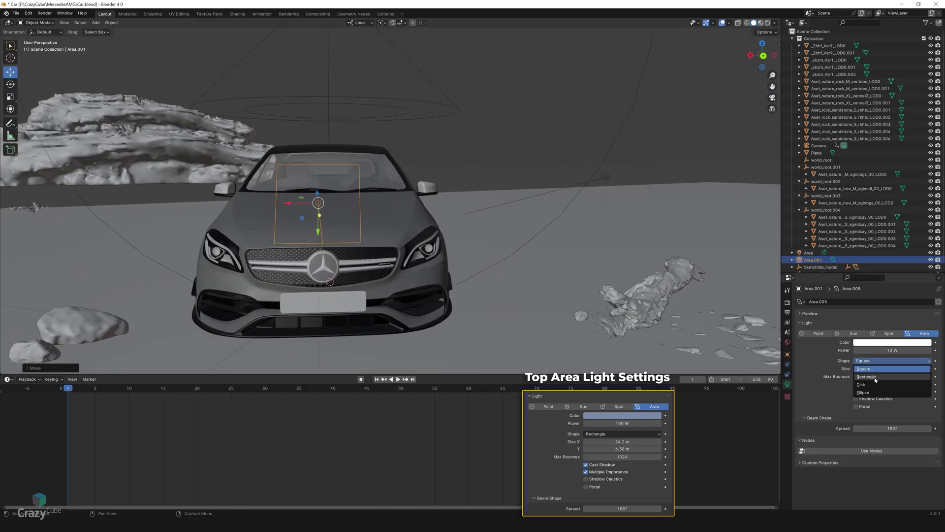
{"action": "left_click", "coordinate": [874, 378]}
{"action": "left_click_drag", "start_coordinate": [361, 202], "coordinate": [465, 204]}
{"action": "middle_click_drag", "start_coordinate": [464, 204], "coordinate": [214, 216]}
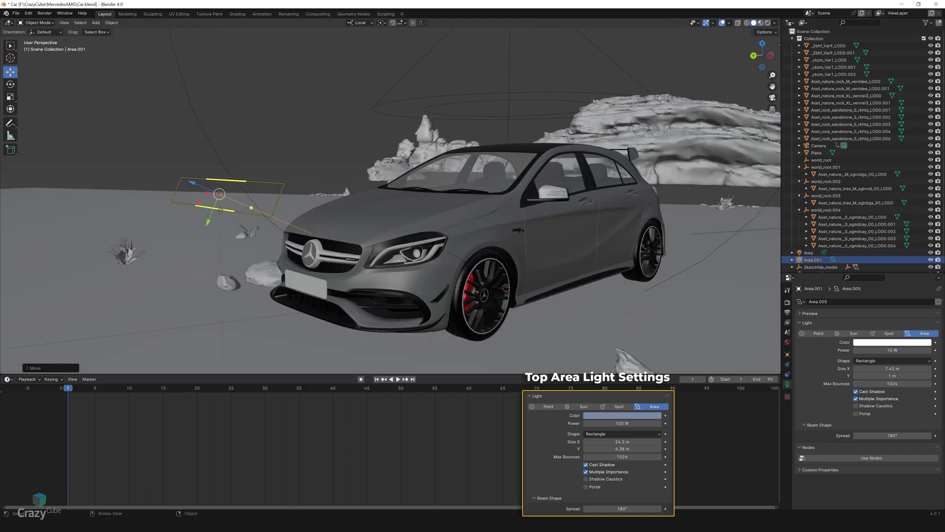
{"action": "left_click_drag", "start_coordinate": [214, 217], "coordinate": [209, 234]}
Compare the area light on and off in the rendered camera view, and enlarge it to about 12.6 m by 3.48 m
{"action": "left_click", "coordinate": [768, 23]}
{"action": "key", "text": "KP_0"}
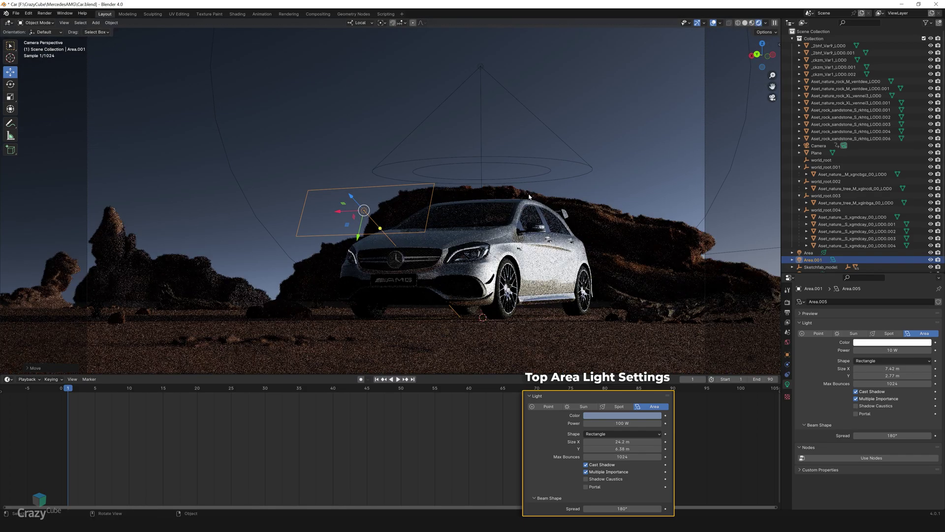
{"action": "left_click", "coordinate": [930, 259]}
{"action": "left_click", "coordinate": [930, 259]}
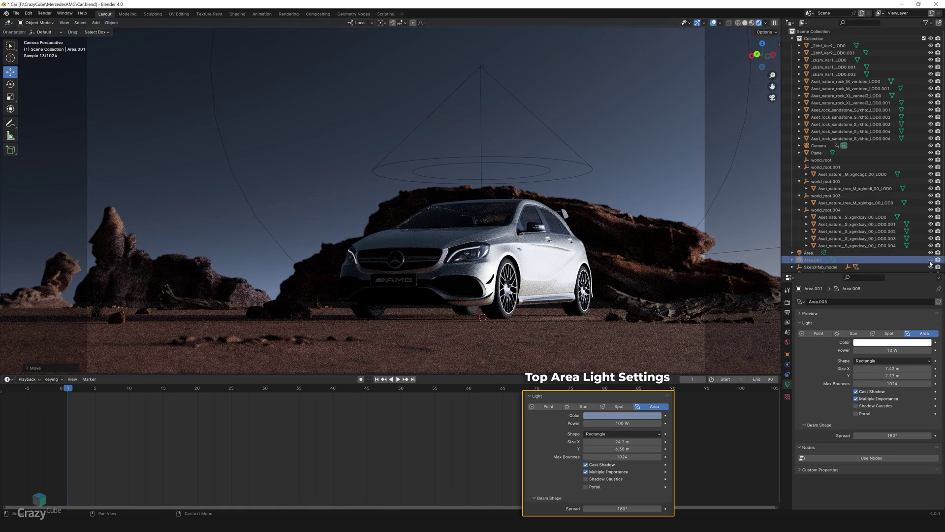
{"action": "left_click_drag", "start_coordinate": [370, 188], "coordinate": [370, 180]}
{"action": "left_click_drag", "start_coordinate": [430, 207], "coordinate": [481, 206]}
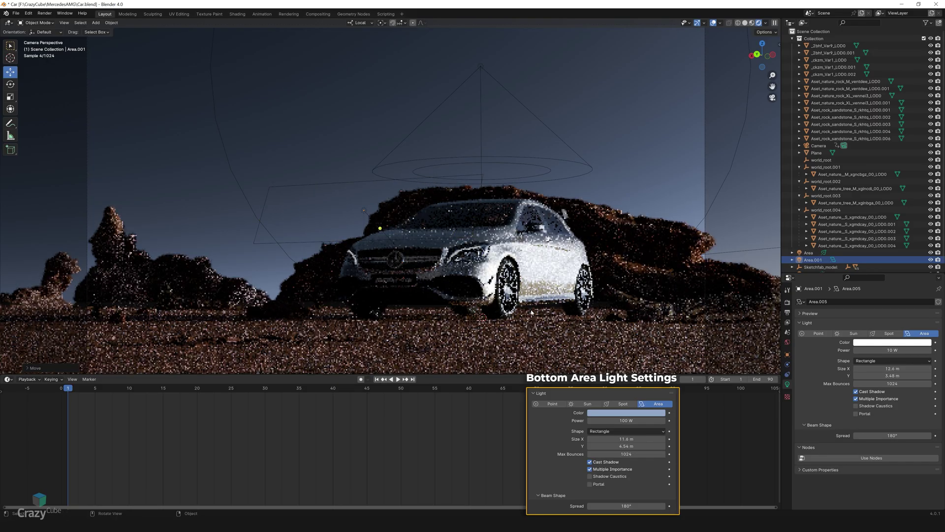
{"action": "left_click", "coordinate": [930, 260]}
{"action": "left_click", "coordinate": [930, 260]}
Duplicate the area light below the original and rotate the copy so it points up at the car's front
{"action": "key", "text": "shift+d"}
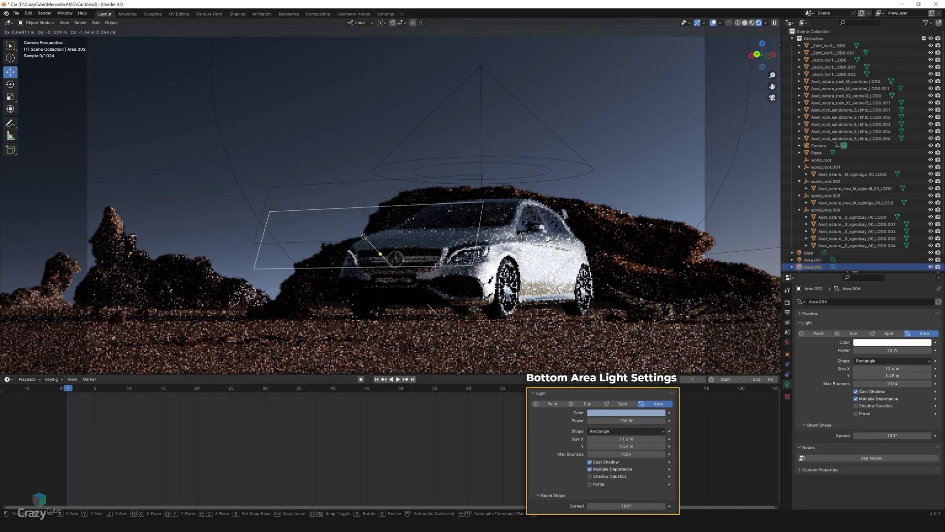
{"action": "left_click", "coordinate": [364, 210]}
{"action": "middle_click_drag", "start_coordinate": [393, 207], "coordinate": [308, 207]}
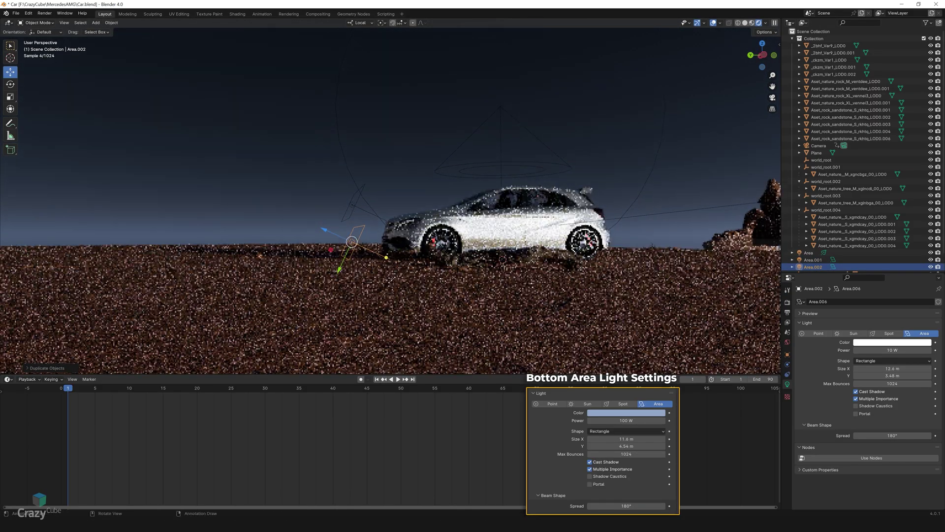
{"action": "scroll", "coordinate": [390, 201], "scroll_direction": "up", "scroll_amount": 4}
{"action": "left_click", "coordinate": [10, 84]}
{"action": "left_click_drag", "start_coordinate": [296, 283], "coordinate": [301, 291]}
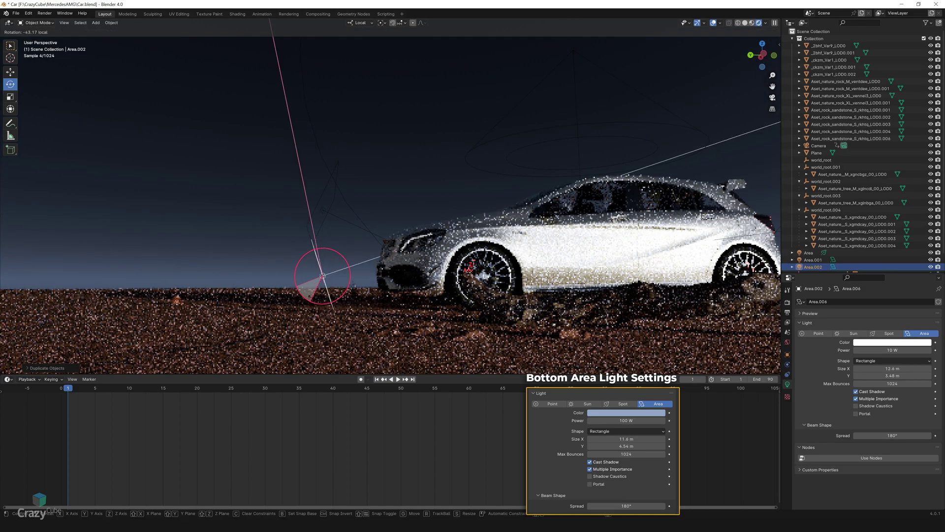
Sample the sky's dark blue as the upper area light's colour
{"action": "left_click", "coordinate": [891, 341]}
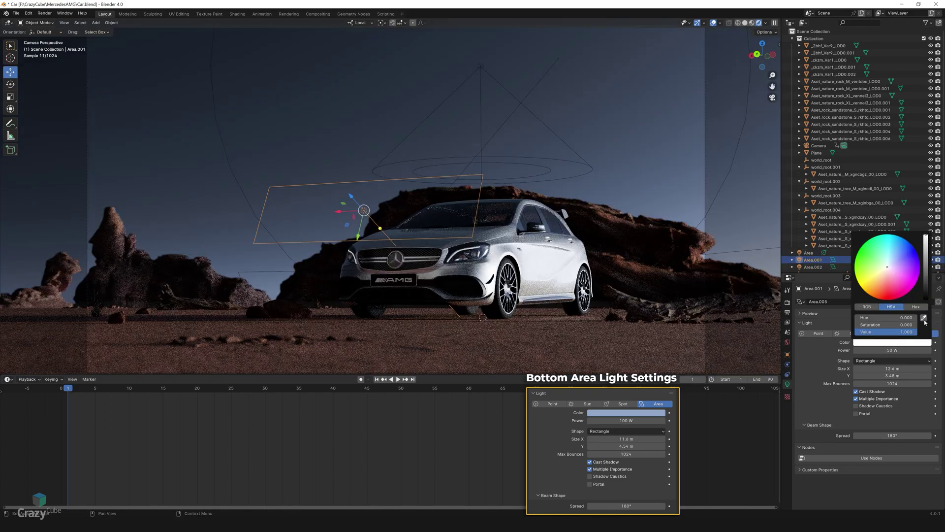
{"action": "left_click", "coordinate": [923, 320]}
{"action": "left_click", "coordinate": [384, 93]}
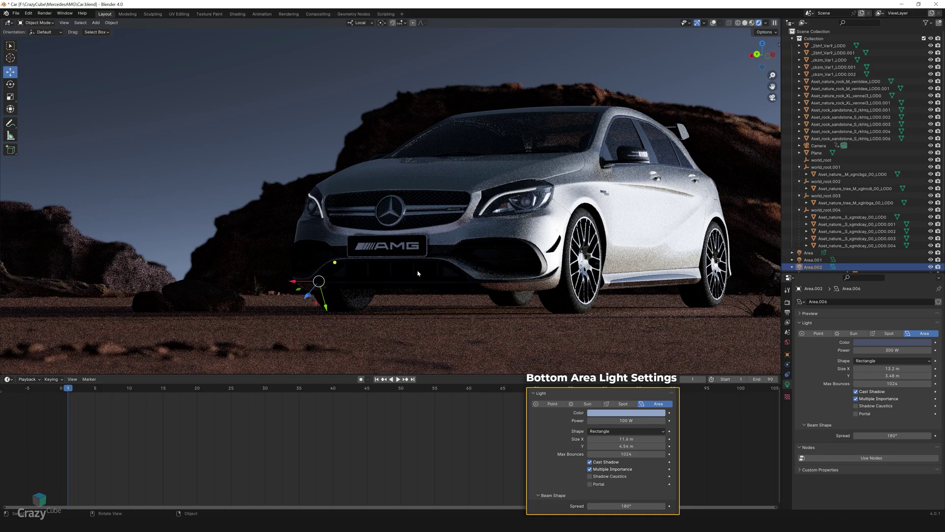
Add another area light, switch to Solid shading and move the light to the ground ahead of the front bumper
{"action": "key", "text": "shift+a"}
{"action": "mouse_move", "coordinate": [335, 296]}
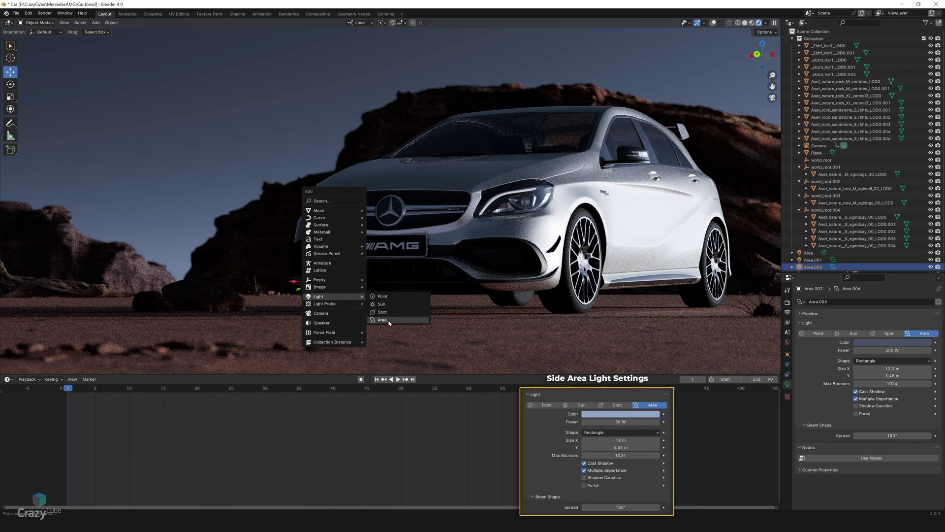
{"action": "left_click", "coordinate": [387, 322]}
{"action": "key", "text": "KP_0"}
{"action": "scroll", "coordinate": [371, 125], "scroll_direction": "up", "scroll_amount": 4}
{"action": "key", "text": "z"}
{"action": "key", "text": "g"}
{"action": "left_click", "coordinate": [359, 261]}
{"action": "key", "text": "g"}
{"action": "left_click", "coordinate": [354, 257]}
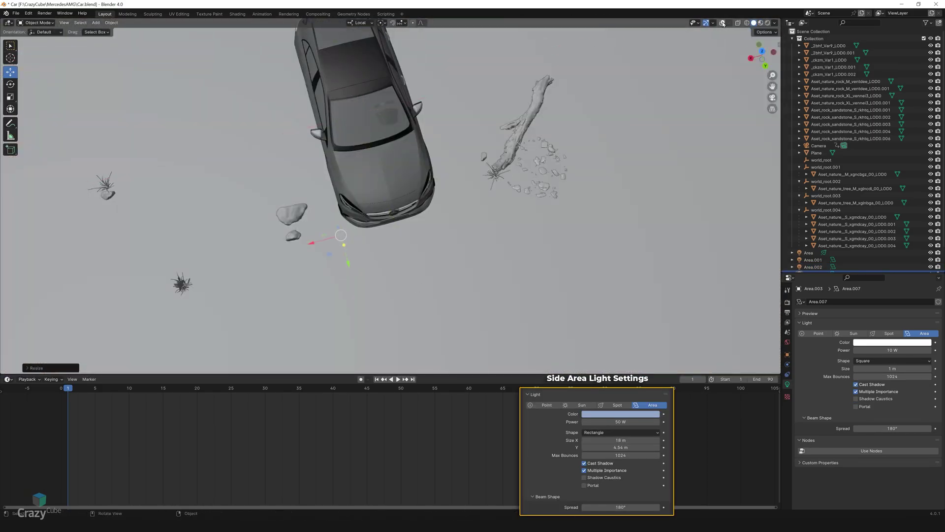
{"action": "key", "text": "alt+shift+z"}
{"action": "middle_click_drag", "start_coordinate": [359, 261], "coordinate": [475, 241]}
Rotate the new area light to face the car sideways and place it beside the front bumper
{"action": "key", "text": "shift+space"}
{"action": "key", "text": "r"}
{"action": "left_click_drag", "start_coordinate": [412, 281], "coordinate": [445, 249]}
{"action": "mouse_move", "coordinate": [485, 211]}
{"action": "middle_mouse_down"}
{"action": "mouse_move", "coordinate": [389, 257]}
{"action": "mouse_move", "coordinate": [378, 217]}
{"action": "middle_mouse_up"}
{"action": "key", "text": "w"}
{"action": "key", "text": "g"}
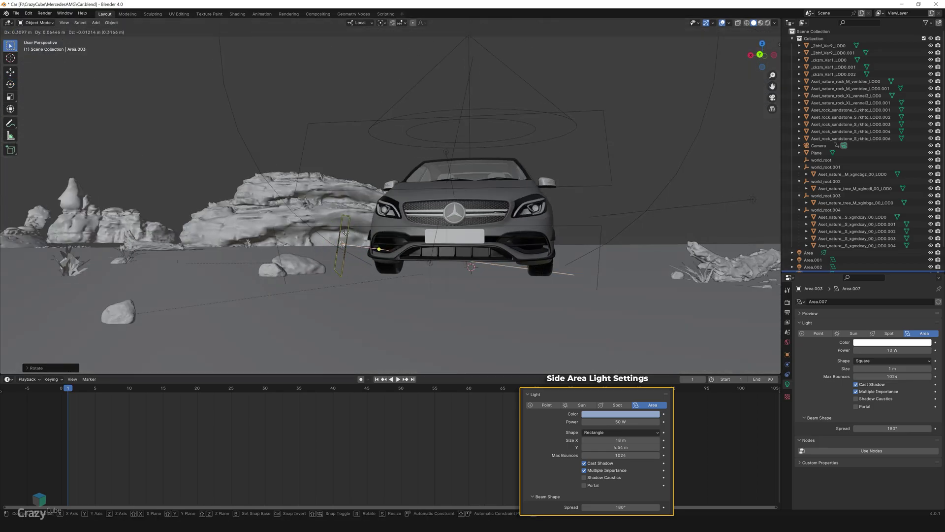
{"action": "left_click", "coordinate": [347, 232]}
Compare the side area light on and off in the rendered camera view and set its power to 100 W
{"action": "key", "text": "KP_0"}
{"action": "left_click", "coordinate": [767, 22]}
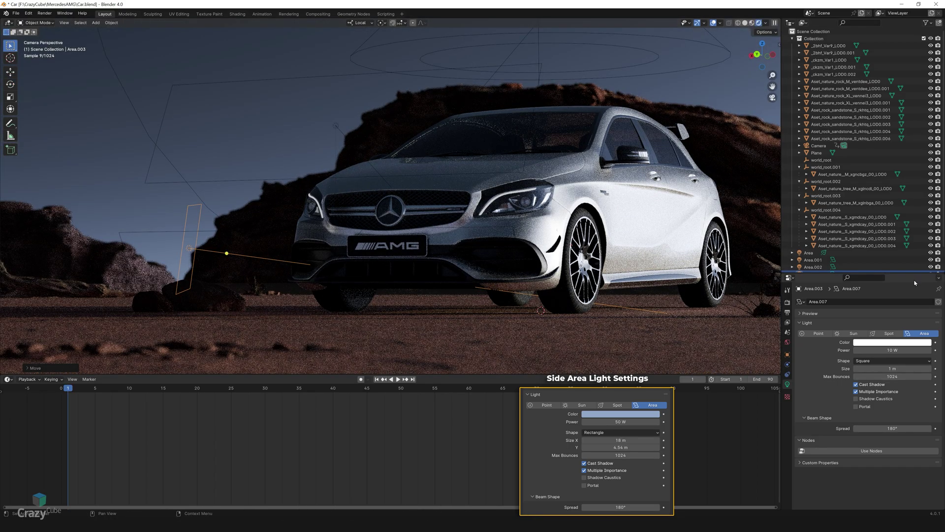
{"action": "scroll", "coordinate": [930, 250], "scroll_direction": "down", "scroll_amount": 2}
{"action": "left_click", "coordinate": [930, 250]}
{"action": "left_click", "coordinate": [930, 250]}
{"action": "left_click", "coordinate": [899, 350]}
{"action": "type", "text": "100"}
{"action": "key", "text": "Return"}
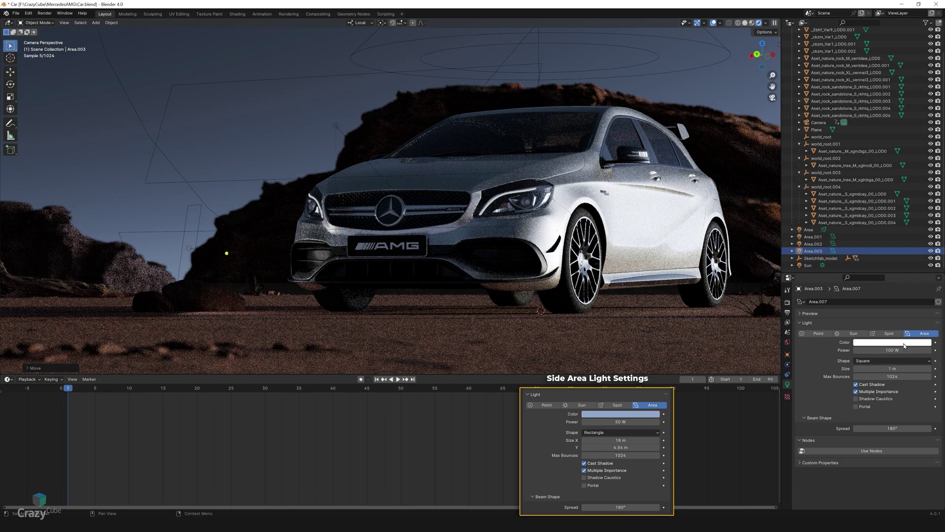
Sample the sky's dark blue as the side area light's colour
{"action": "left_click", "coordinate": [904, 344]}
{"action": "left_click", "coordinate": [923, 318]}
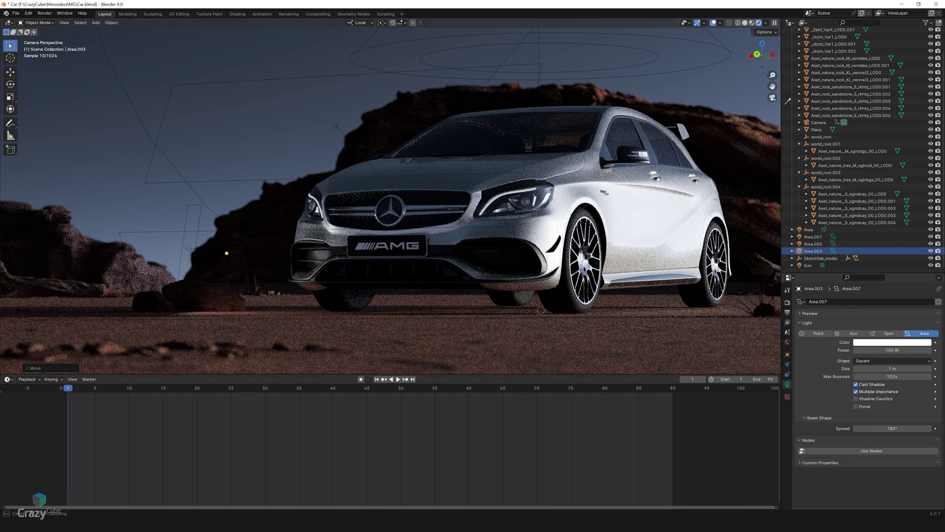
{"action": "left_click", "coordinate": [758, 101]}
{"action": "scroll", "coordinate": [273, 271], "scroll_direction": "down", "scroll_amount": 2}
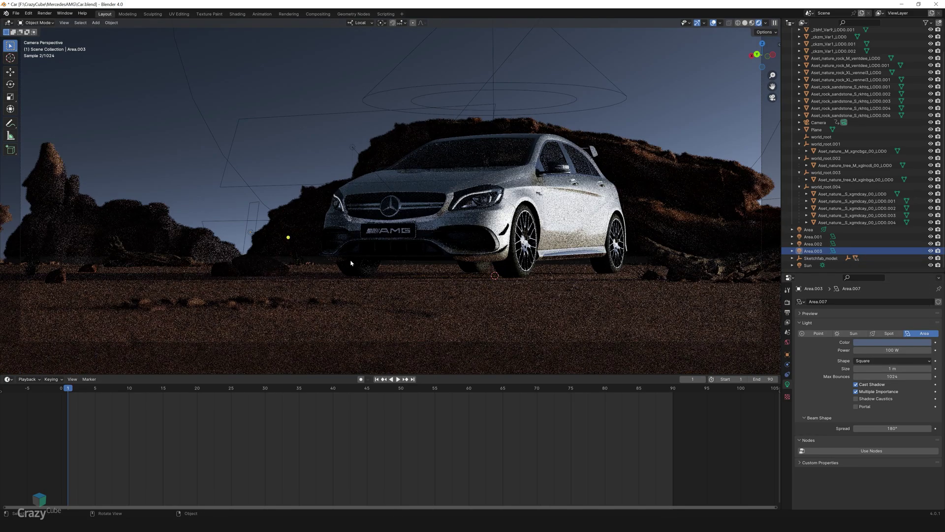
{"action": "scroll", "coordinate": [375, 245], "scroll_direction": "down", "scroll_amount": 4}
{"action": "scroll", "coordinate": [385, 201], "scroll_direction": "up", "scroll_amount": 2}
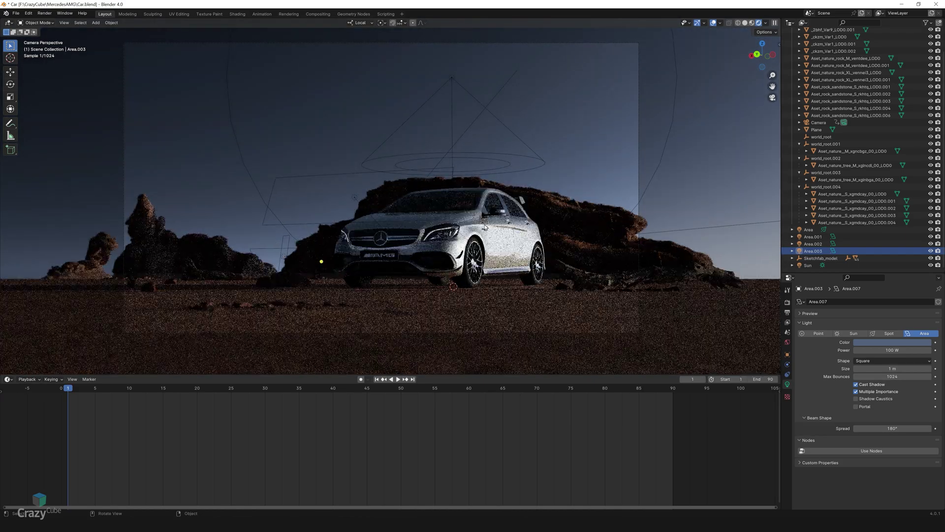
{"action": "middle_click_drag", "start_coordinate": [484, 224], "coordinate": [494, 231], "text": "shift"}
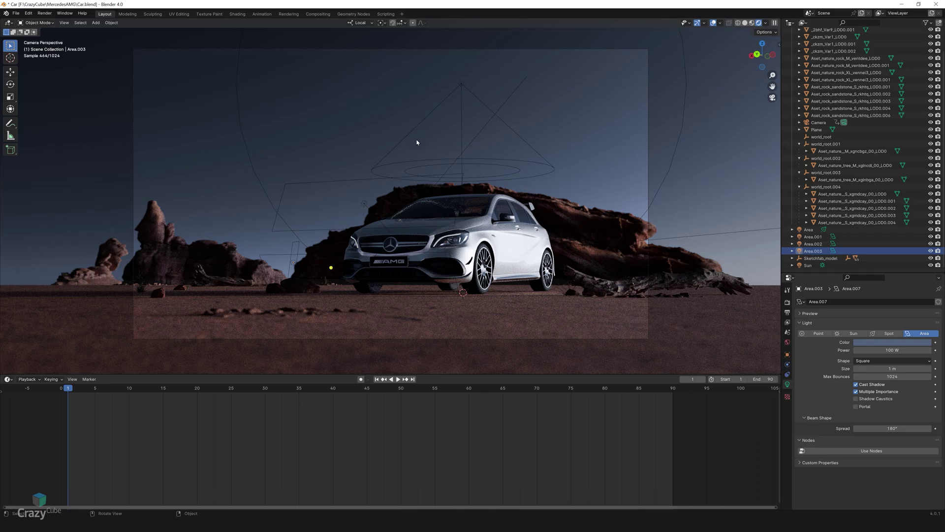
Add a cube mesh to the scene and scale it up until it is far larger than the ground plane
{"action": "key", "text": "KP_0"}
{"action": "middle_click_drag", "start_coordinate": [335, 184], "coordinate": [255, 131]}
{"action": "scroll", "coordinate": [255, 131], "scroll_direction": "down", "scroll_amount": 4}
{"action": "key", "text": "shift+a"}
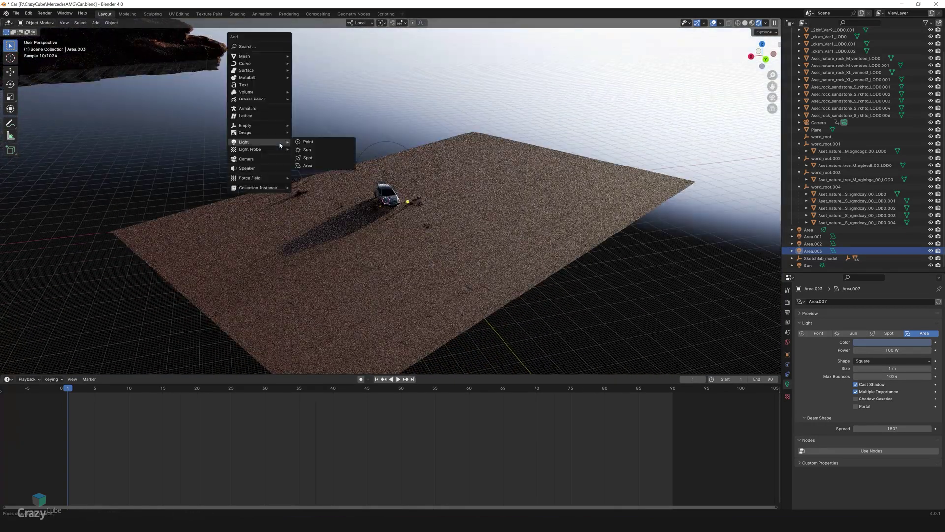
{"action": "mouse_move", "coordinate": [262, 58]}
{"action": "left_click", "coordinate": [308, 63]}
{"action": "key", "text": "s"}
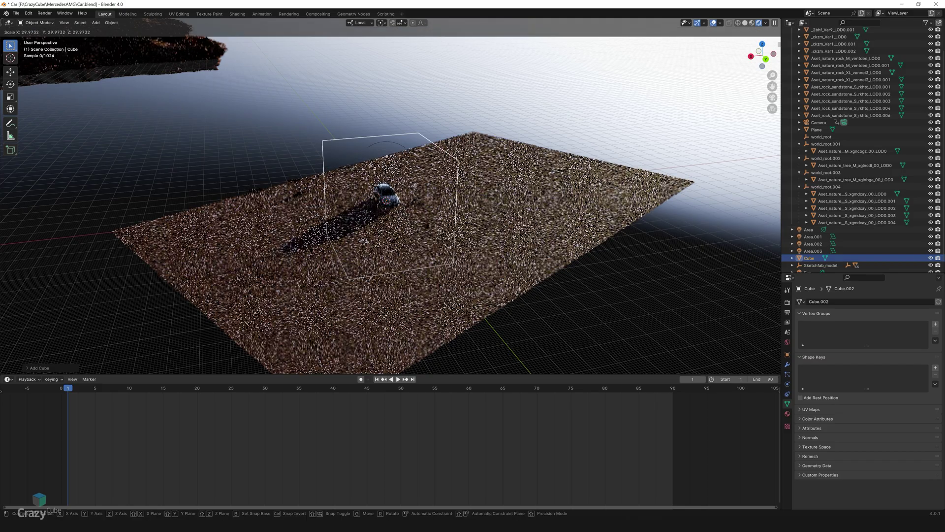
{"action": "left_click", "coordinate": [551, 255]}
{"action": "scroll", "coordinate": [551, 256], "scroll_direction": "down", "scroll_amount": 6}
{"action": "middle_click_drag", "start_coordinate": [551, 256], "coordinate": [537, 226]}
{"action": "key", "text": "s"}
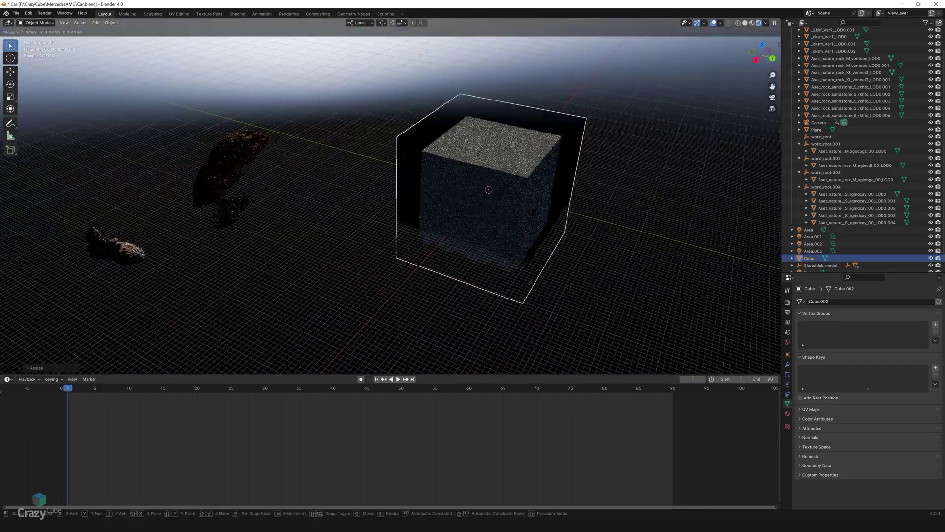
{"action": "left_click", "coordinate": [567, 247]}
Move the large cube to one side of the ground plane and rotate it to line up with the plane's edges
{"action": "key", "text": "shift+space"}
{"action": "key", "text": "g"}
{"action": "middle_click_drag", "start_coordinate": [470, 197], "coordinate": [463, 281]}
{"action": "scroll", "coordinate": [463, 280], "scroll_direction": "down", "scroll_amount": 2}
{"action": "left_click_drag", "start_coordinate": [444, 142], "coordinate": [309, 178]}
{"action": "left_click", "coordinate": [10, 86]}
{"action": "left_click_drag", "start_coordinate": [321, 140], "coordinate": [306, 129]}
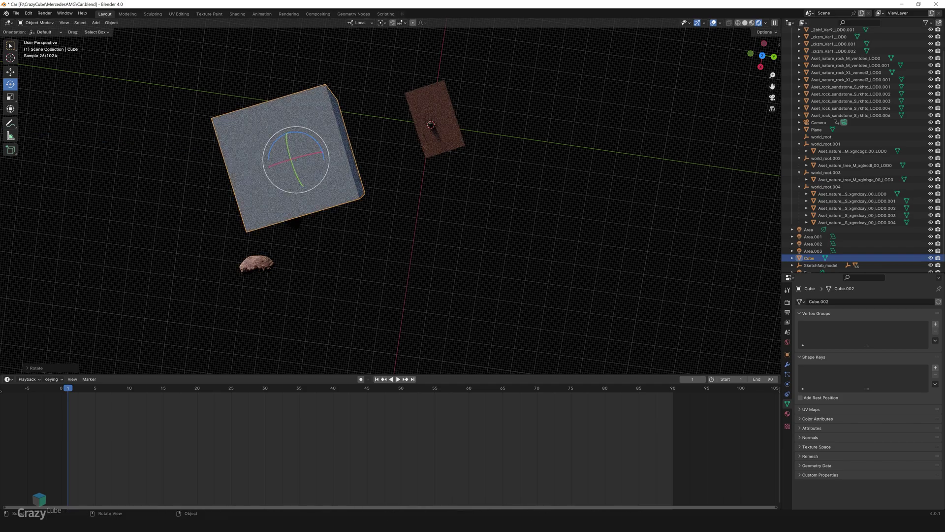
Scale the cube up until it encloses the whole car scene and check it in the rendered camera view
{"action": "key", "text": "s"}
{"action": "left_click", "coordinate": [496, 237]}
{"action": "key", "text": "z"}
{"action": "scroll", "coordinate": [390, 196], "scroll_direction": "up", "scroll_amount": 5}
{"action": "mouse_move", "coordinate": [286, 42]}
{"action": "middle_mouse_down", "text": "shift"}
{"action": "mouse_move", "coordinate": [179, 151]}
{"action": "mouse_move", "coordinate": [391, 207]}
{"action": "mouse_move", "coordinate": [531, 190]}
{"action": "middle_mouse_up", "text": "shift"}
{"action": "scroll", "coordinate": [178, 151], "scroll_direction": "up", "scroll_amount": 5}
{"action": "key", "text": "KP_0"}
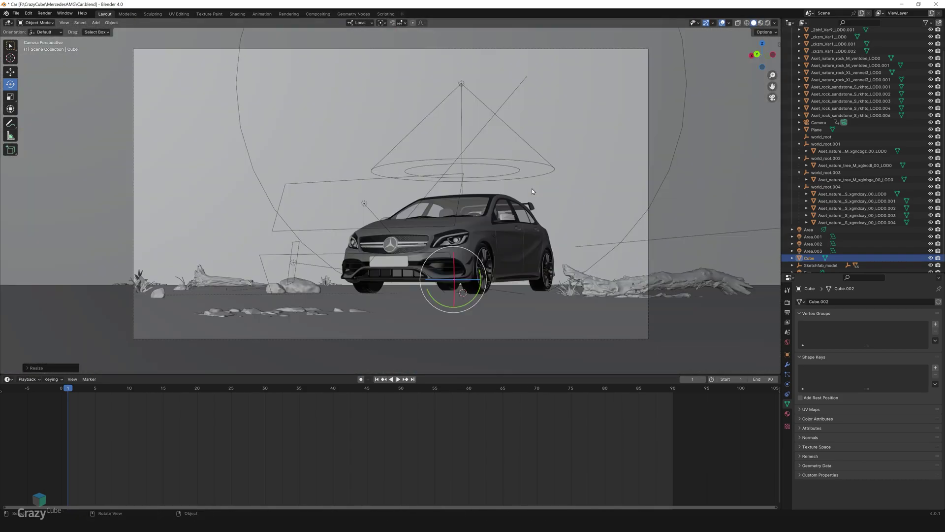
{"action": "left_click", "coordinate": [767, 22]}
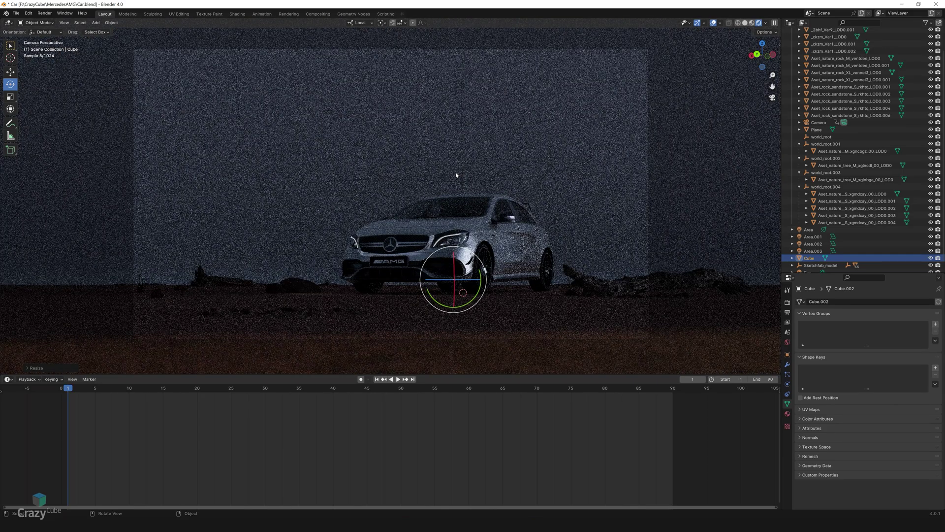
Create a new material named FOG on the cube and show it in the Shader Editor instead of the timeline
{"action": "left_click", "coordinate": [787, 413]}
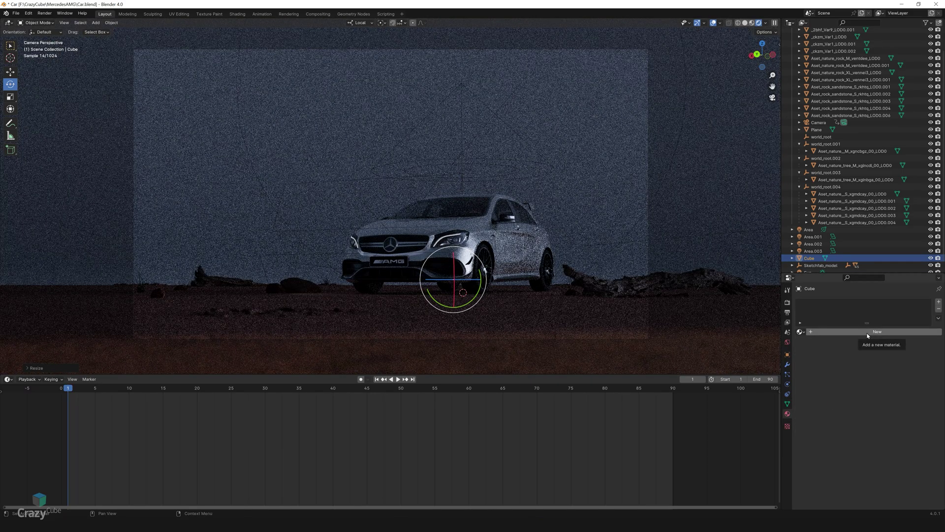
{"action": "left_click", "coordinate": [867, 332]}
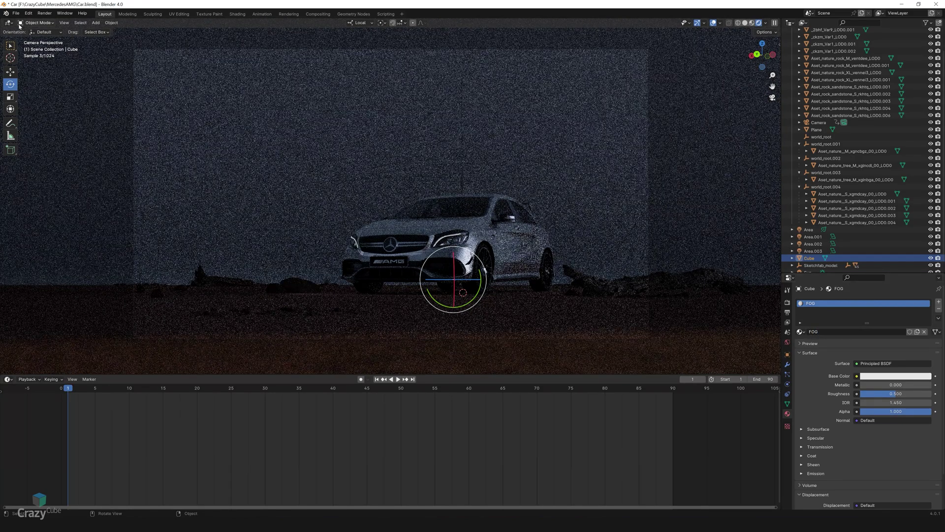
{"action": "left_click", "coordinate": [9, 379]}
{"action": "left_click", "coordinate": [35, 453]}
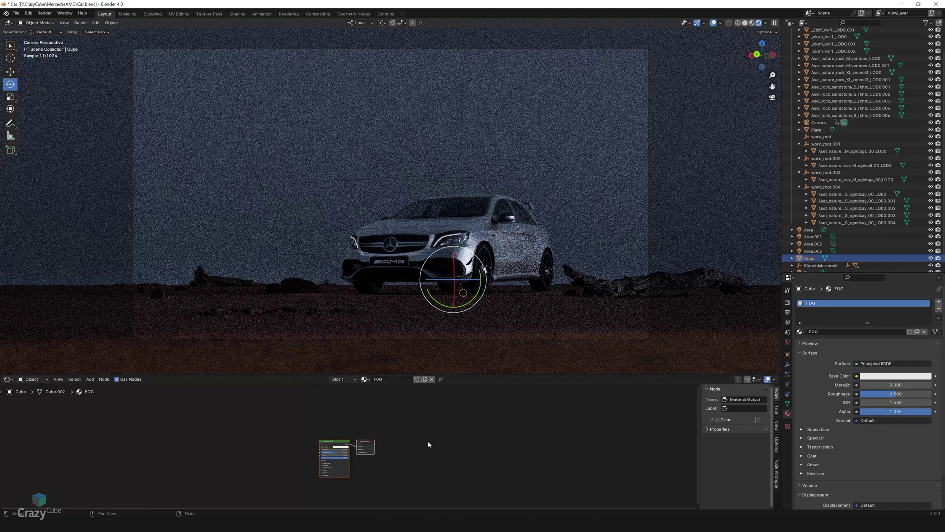
Replace the FOG material's Principled BSDF with a Volume Scatter node connected to the Material Output's Volume input
{"action": "middle_click_drag", "start_coordinate": [539, 417], "coordinate": [548, 419]}
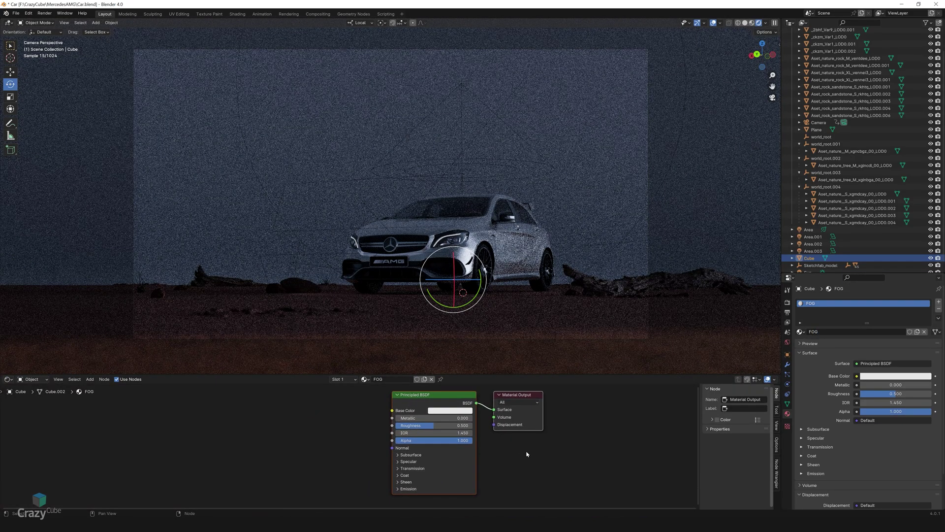
{"action": "left_click", "coordinate": [410, 405]}
{"action": "key", "text": "Delete"}
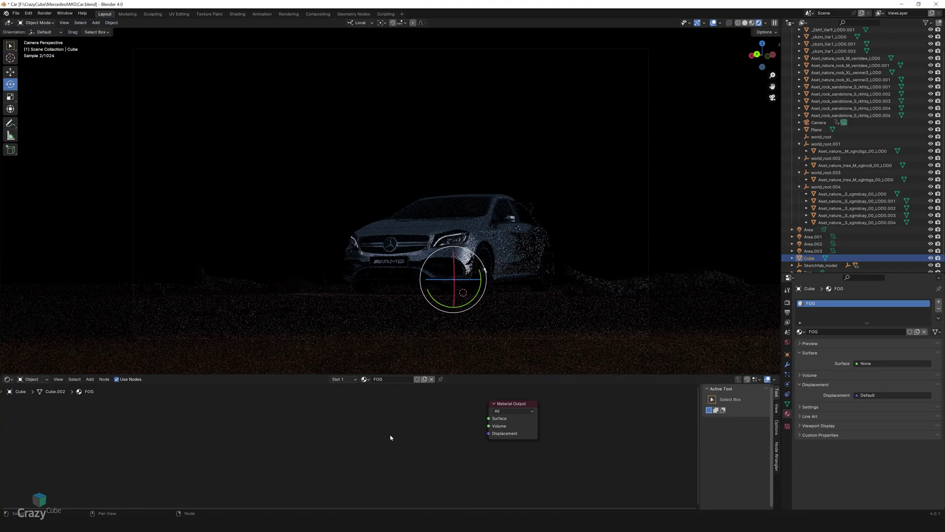
{"action": "key", "text": "shift+a"}
{"action": "mouse_move", "coordinate": [384, 439]}
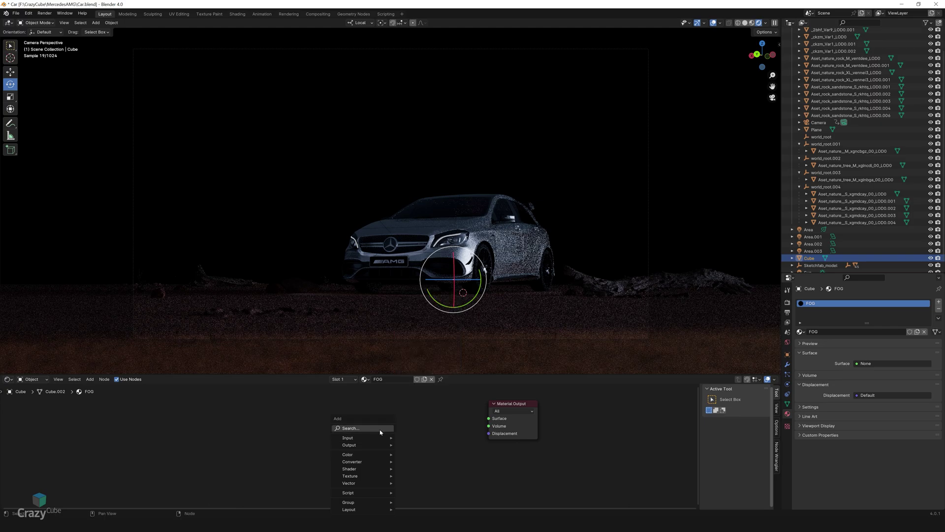
{"action": "left_click", "coordinate": [380, 428]}
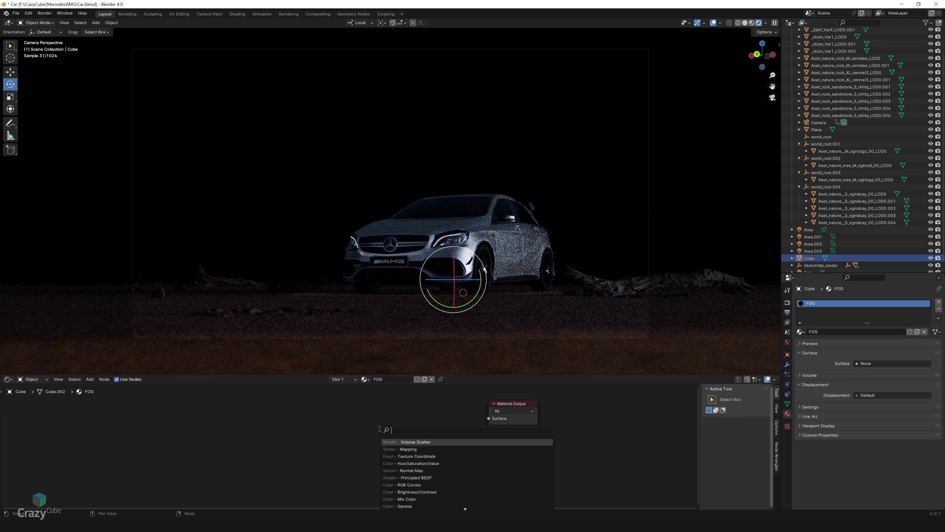
{"action": "type", "text": "volume"}
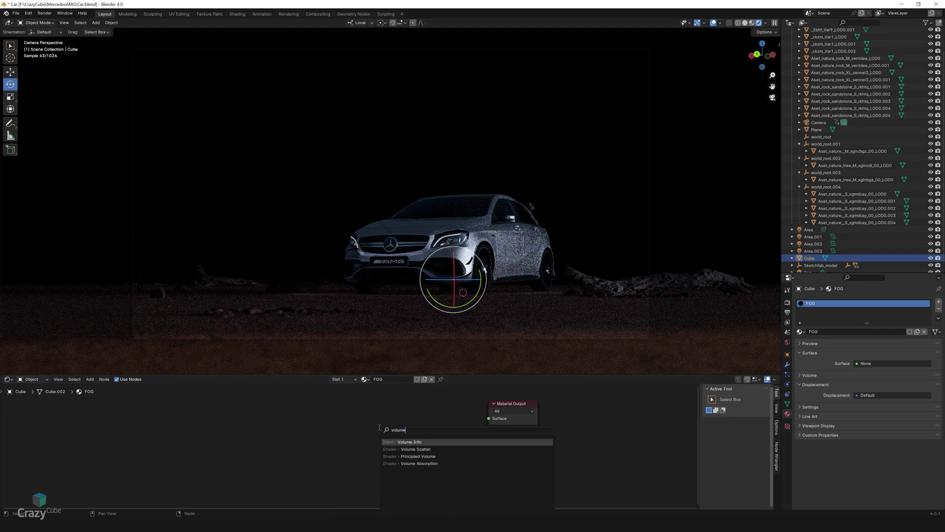
{"action": "left_click", "coordinate": [426, 449]}
{"action": "left_click", "coordinate": [417, 401]}
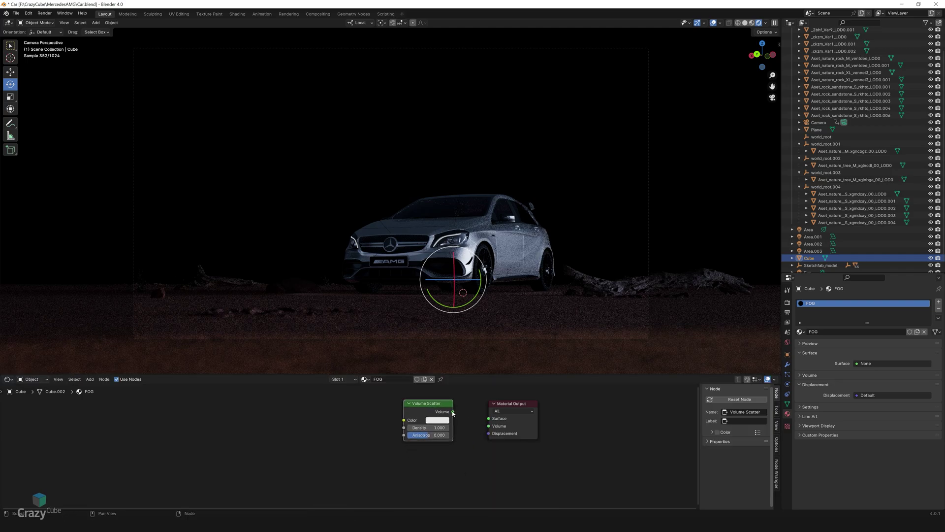
{"action": "left_click_drag", "start_coordinate": [490, 430], "coordinate": [489, 426]}
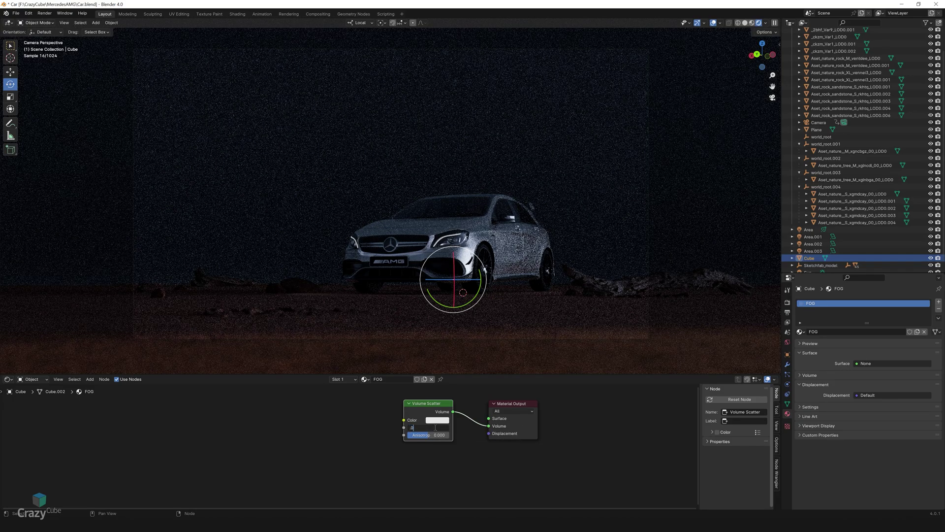
Set the Volume Scatter density to 0.002 and its anisotropy to 0.9
{"action": "key", "text": "Return"}
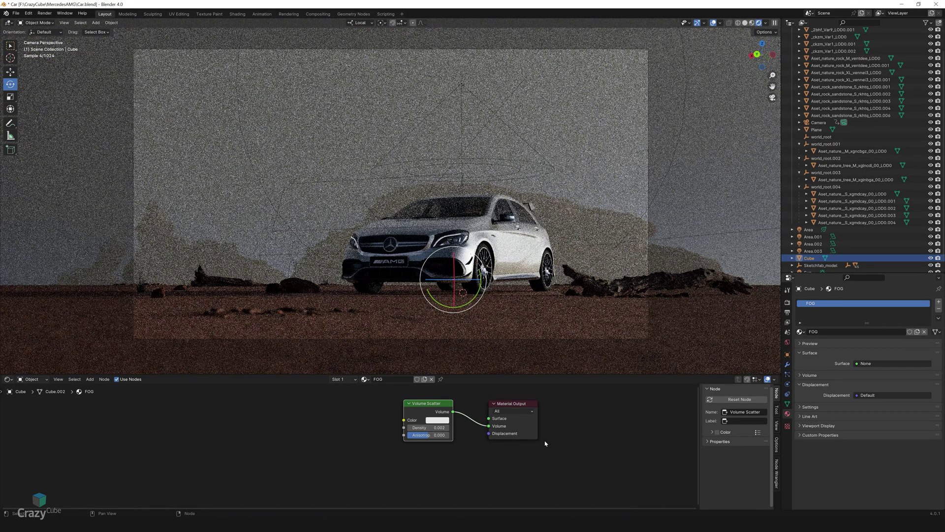
{"action": "left_click", "coordinate": [429, 435]}
{"action": "type", "text": ".9"}
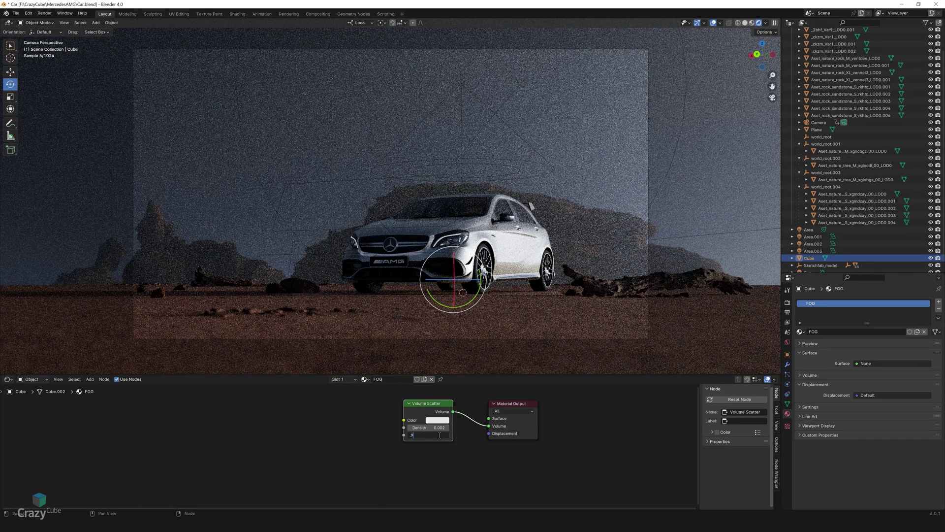
{"action": "key", "text": "Return"}
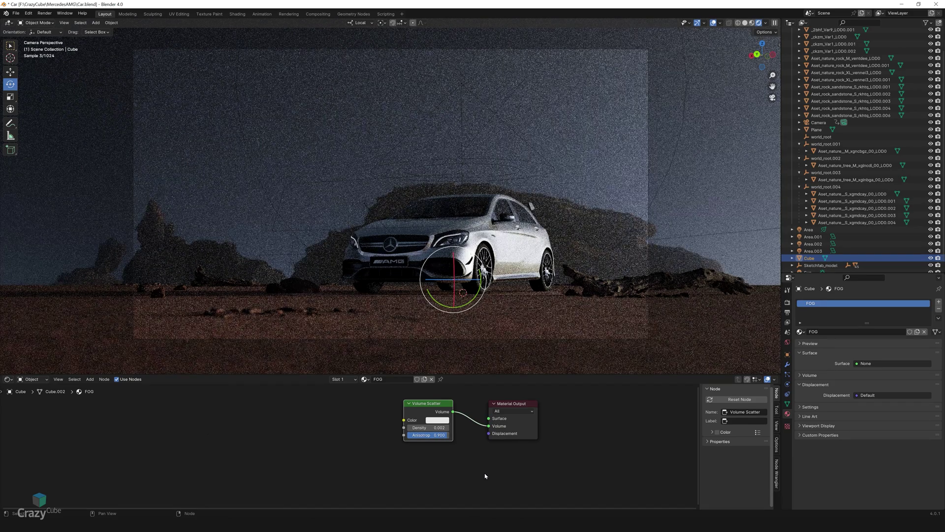
Give the Volume Scatter a blue colour with hue 0.62, saturation 0.6 and value 0.525
{"action": "left_click", "coordinate": [437, 420]}
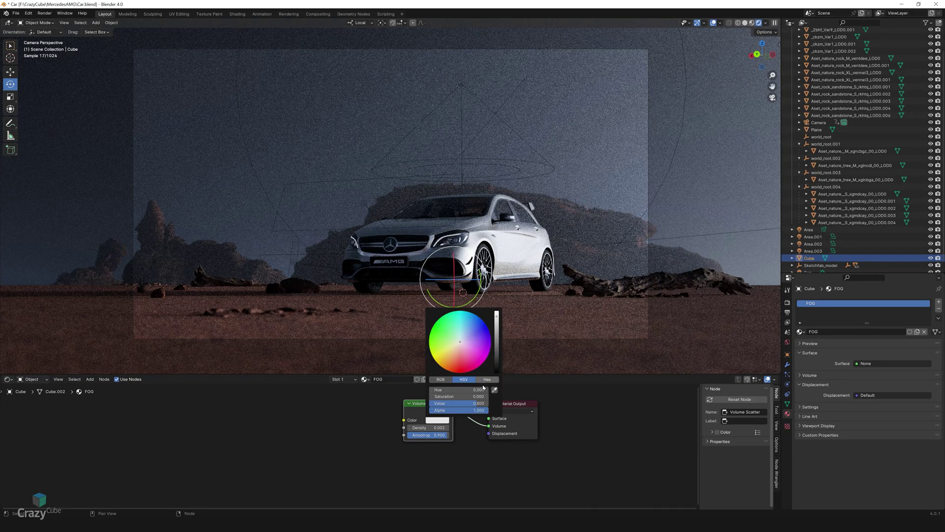
{"action": "left_click", "coordinate": [464, 335]}
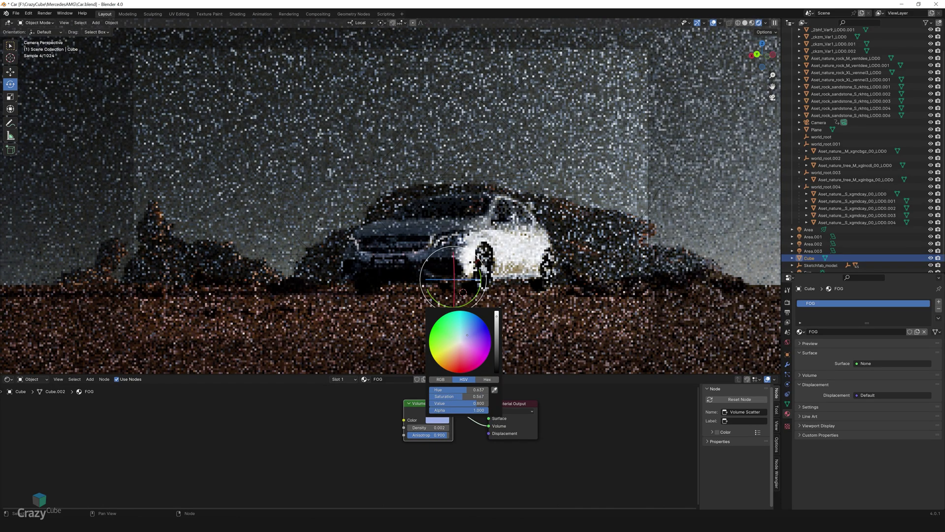
{"action": "type", "text": "0.62"}
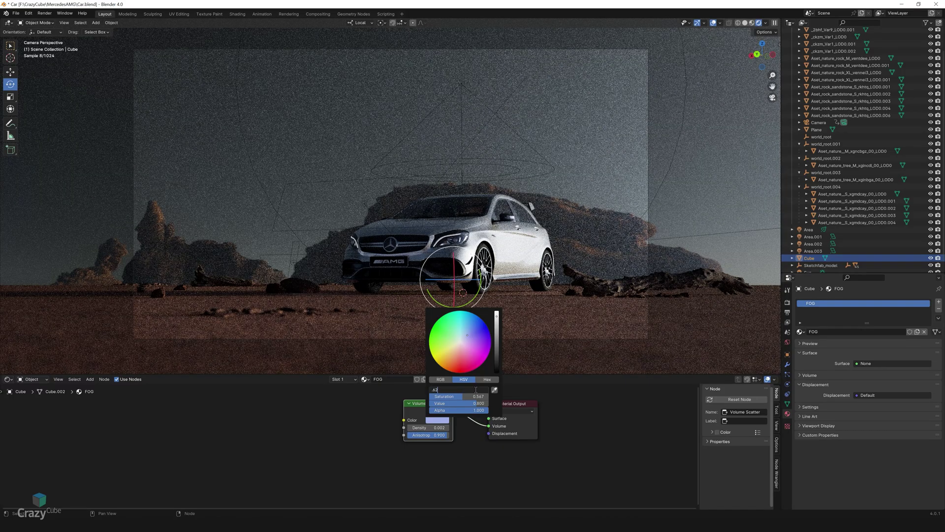
{"action": "key", "text": "Tab"}
{"action": "type", "text": ".6"}
{"action": "key", "text": "Tab"}
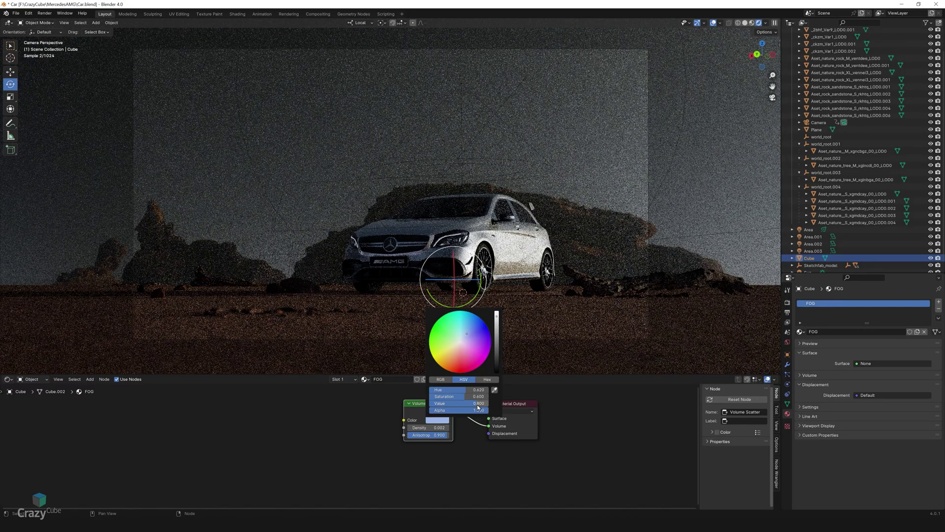
{"action": "type", "text": ".525"}
{"action": "key", "text": "Return"}
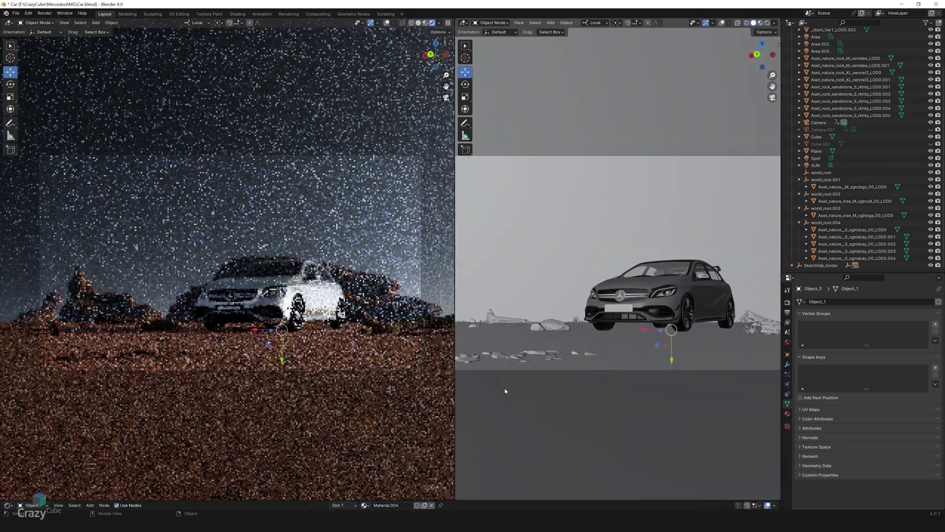
Turn the solid-shaded viewport into a Shader Editor for the car paint's Material.004 and frame the car closer in the rendered view
{"action": "left_click", "coordinate": [462, 23]}
{"action": "left_click", "coordinate": [480, 88]}
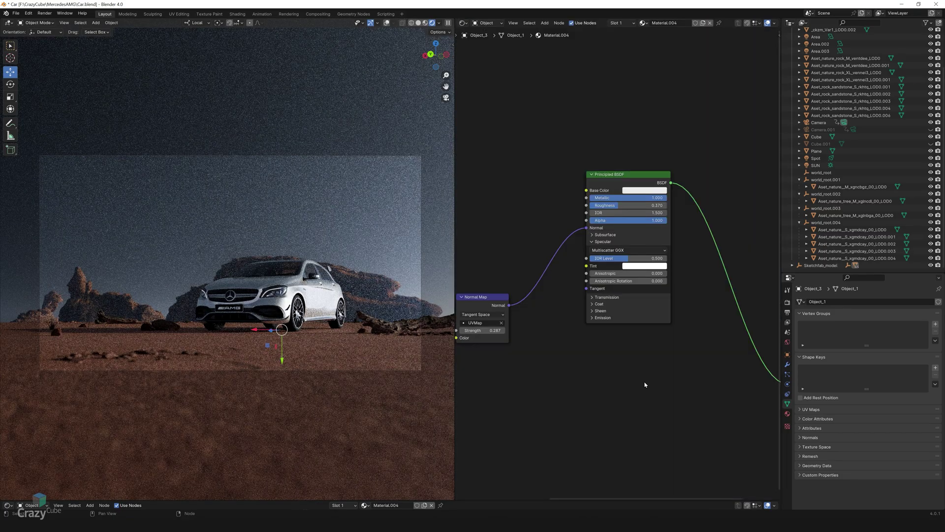
{"action": "scroll", "coordinate": [372, 343], "scroll_direction": "up", "scroll_amount": 2}
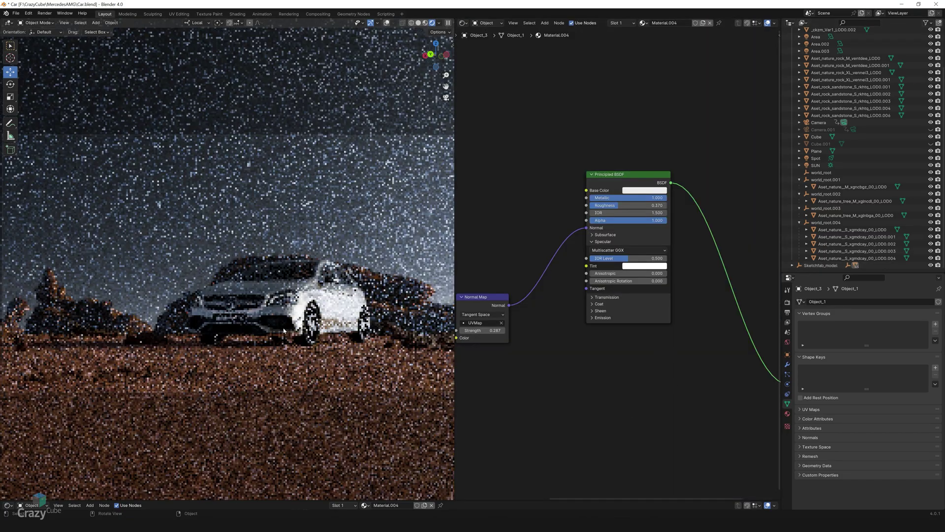
{"action": "mouse_move", "coordinate": [291, 344]}
{"action": "middle_mouse_down", "text": "shift"}
{"action": "mouse_move", "coordinate": [343, 379]}
{"action": "mouse_move", "coordinate": [292, 367]}
{"action": "middle_mouse_up", "text": "shift"}
{"action": "scroll", "coordinate": [342, 379], "scroll_direction": "up", "scroll_amount": 1}
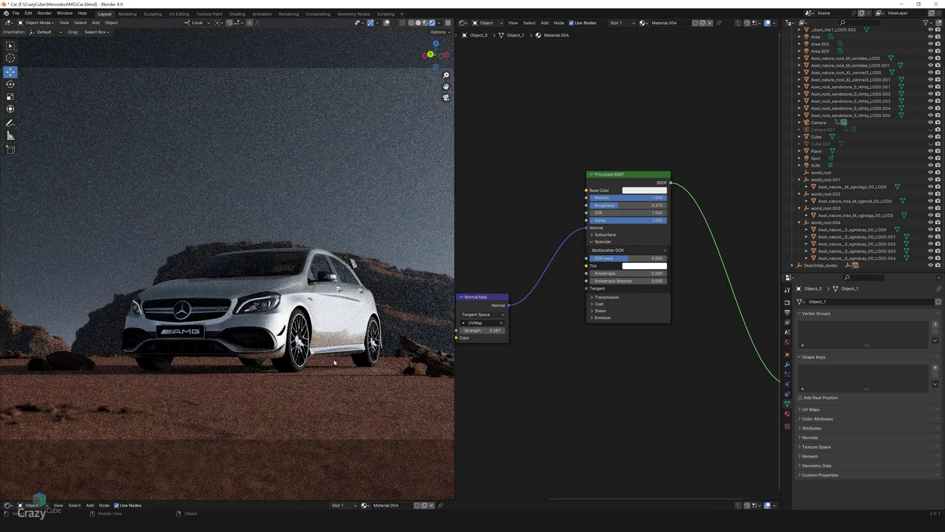
Darken the car paint's base colour to near black with a value of 0.005
{"action": "left_click", "coordinate": [644, 190]}
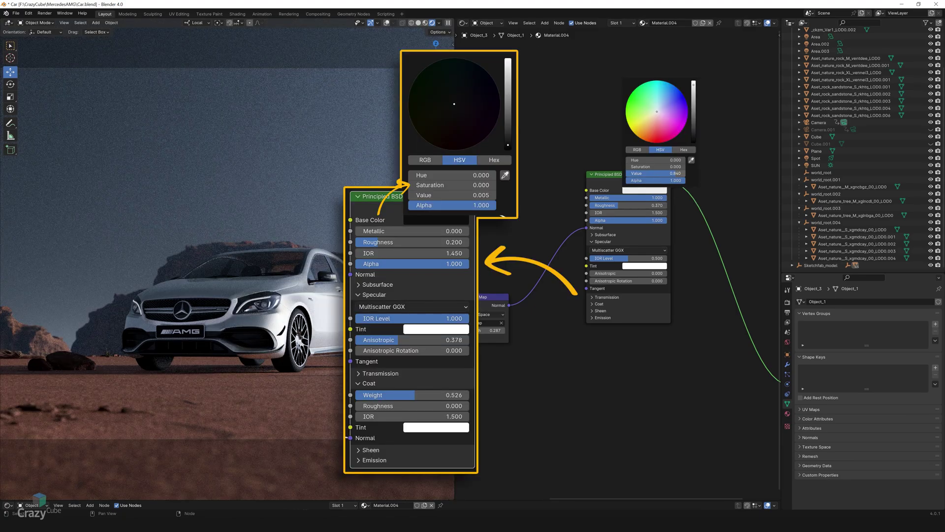
{"action": "left_click", "coordinate": [678, 173]}
{"action": "type", "text": ".005"}
{"action": "key", "text": "Return"}
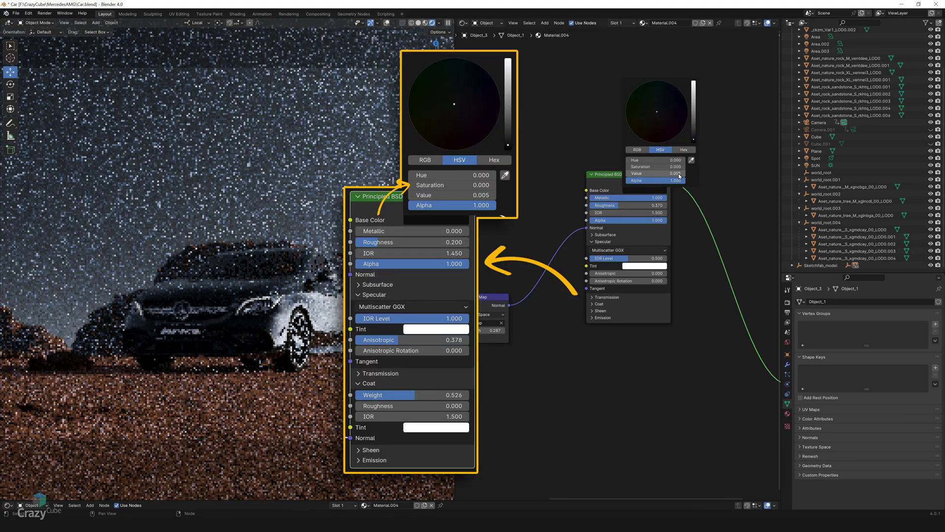
Set the car paint's metallic to 0, roughness to 0.2 and IOR to 1.45
{"action": "left_click", "coordinate": [643, 198]}
{"action": "type", "text": "0"}
{"action": "key", "text": "Return"}
{"action": "left_click", "coordinate": [631, 207]}
{"action": "type", "text": ".2"}
{"action": "key", "text": "Return"}
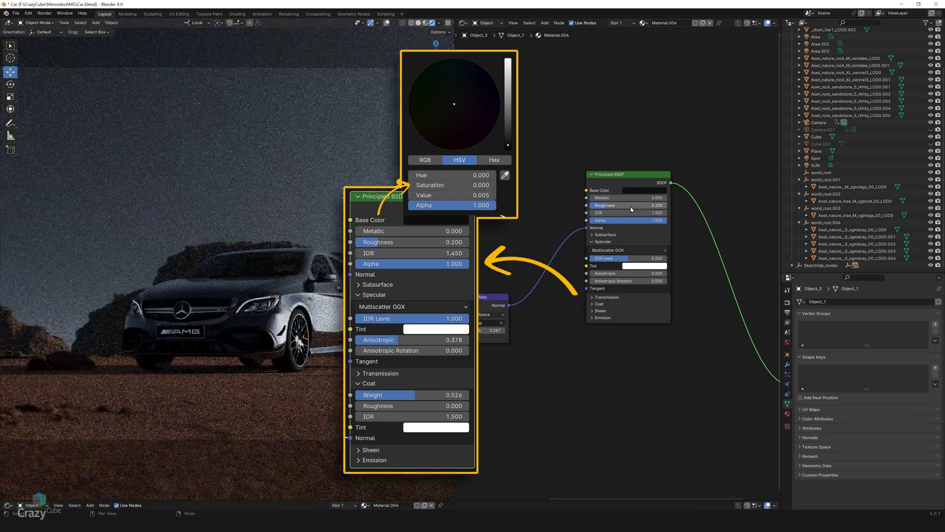
{"action": "left_click", "coordinate": [637, 212]}
{"action": "type", "text": "1.45"}
{"action": "key", "text": "Return"}
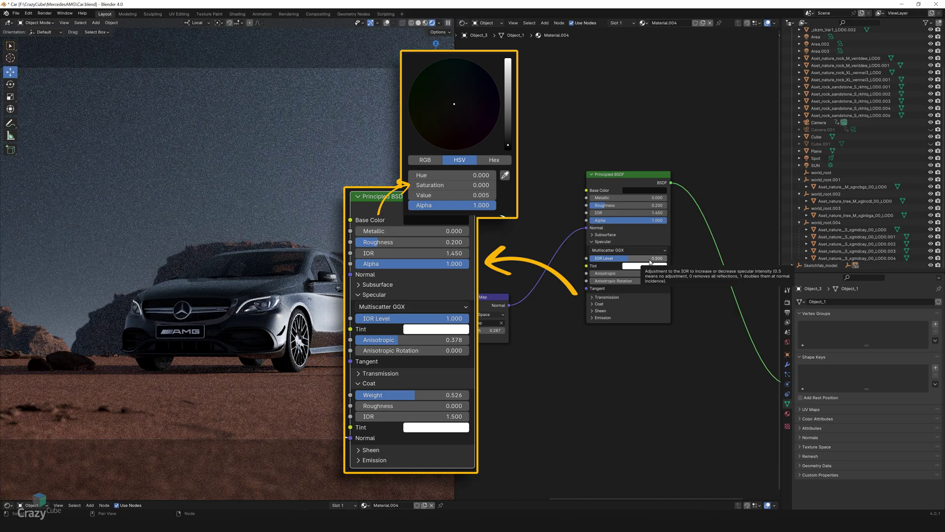
Set the car paint's specular IOR Level to 1 and Anisotropic to 0.378
{"action": "left_click_drag", "start_coordinate": [649, 261], "coordinate": [688, 261]}
{"action": "left_click", "coordinate": [650, 272]}
{"action": "type", "text": "."}
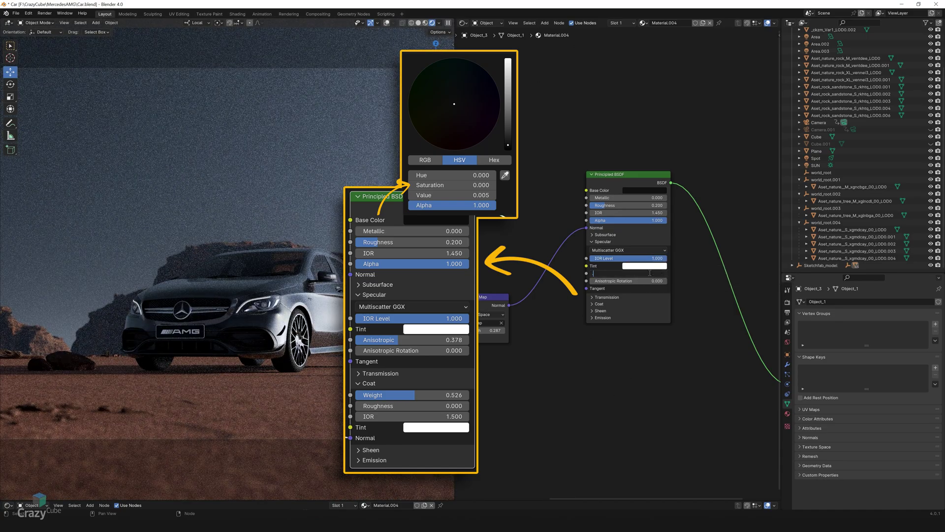
{"action": "type", "text": ".378"}
{"action": "key", "text": "Return"}
Expand the car paint's Coat settings and set the coat weight to 0.526
{"action": "left_click", "coordinate": [599, 303]}
{"action": "double_click", "coordinate": [655, 312]}
{"action": "type", "text": ".5"}
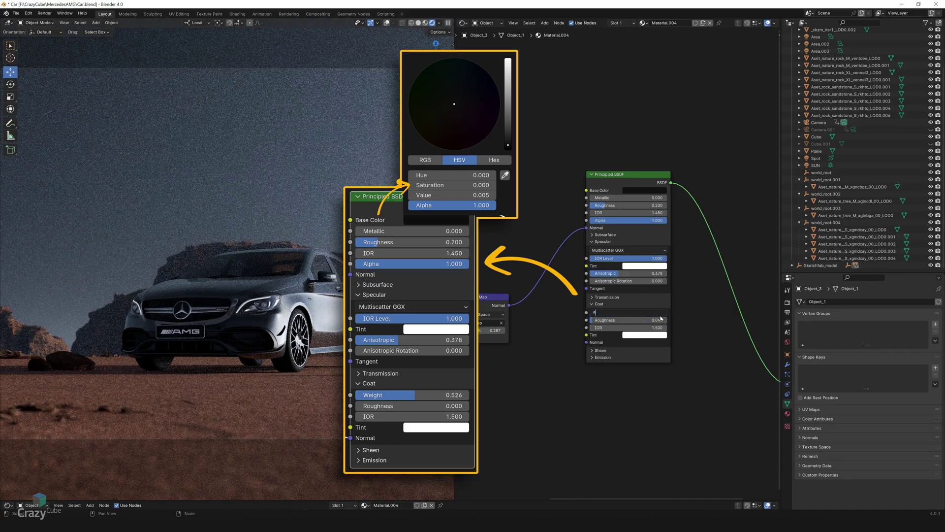
{"action": "key", "text": "Return"}
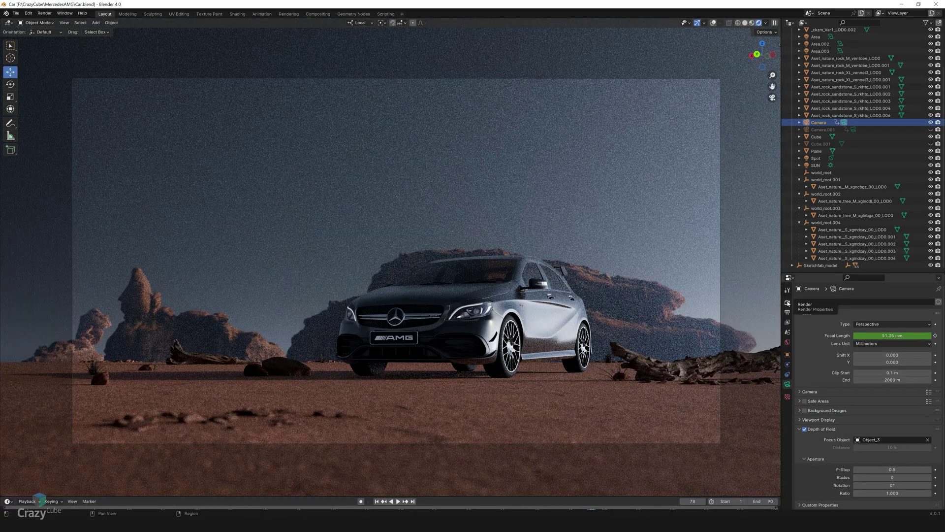
In the scene's colour management, keep the Base Contrast look, compare exposure 0 with 0.5 and leave it at 0.5
{"action": "left_click", "coordinate": [787, 302]}
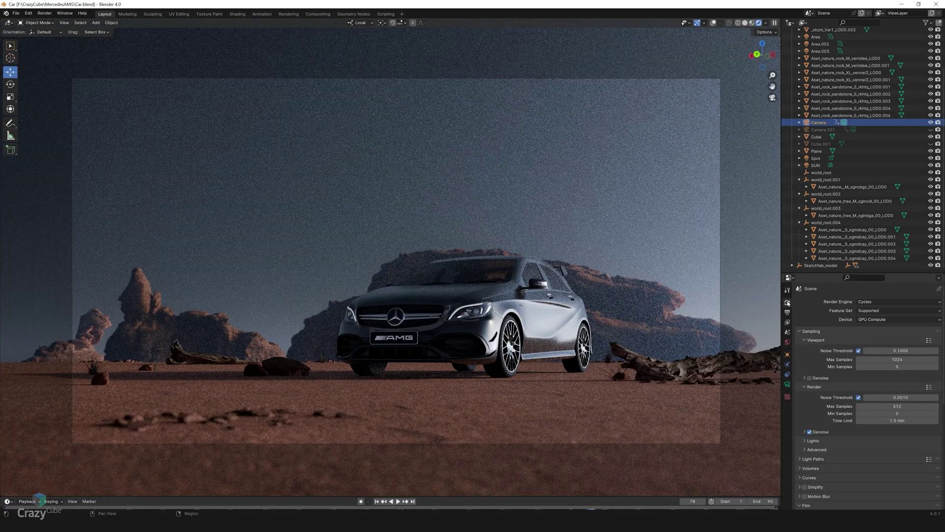
{"action": "scroll", "coordinate": [807, 403], "scroll_direction": "down", "scroll_amount": 5}
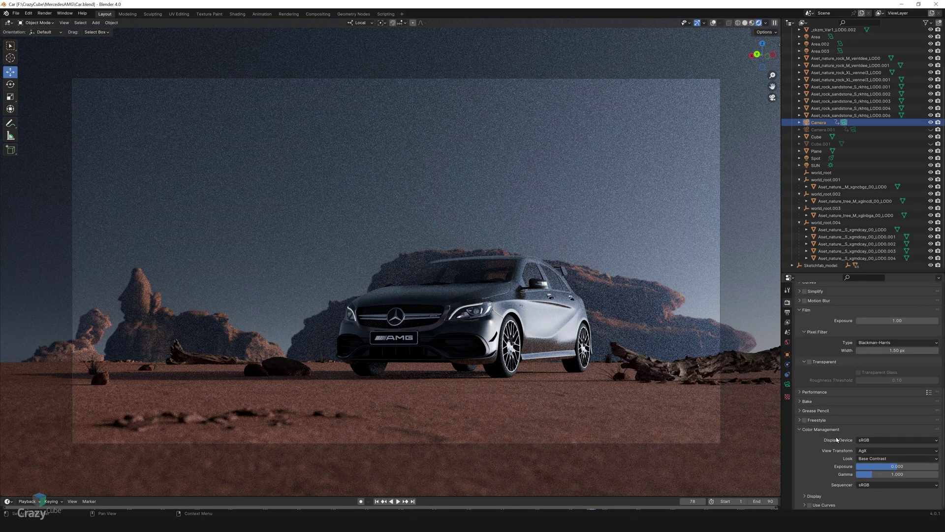
{"action": "left_click", "coordinate": [881, 458]}
{"action": "left_click", "coordinate": [870, 426]}
{"action": "left_click_drag", "start_coordinate": [899, 466], "coordinate": [913, 468]}
{"action": "left_click", "coordinate": [914, 467]}
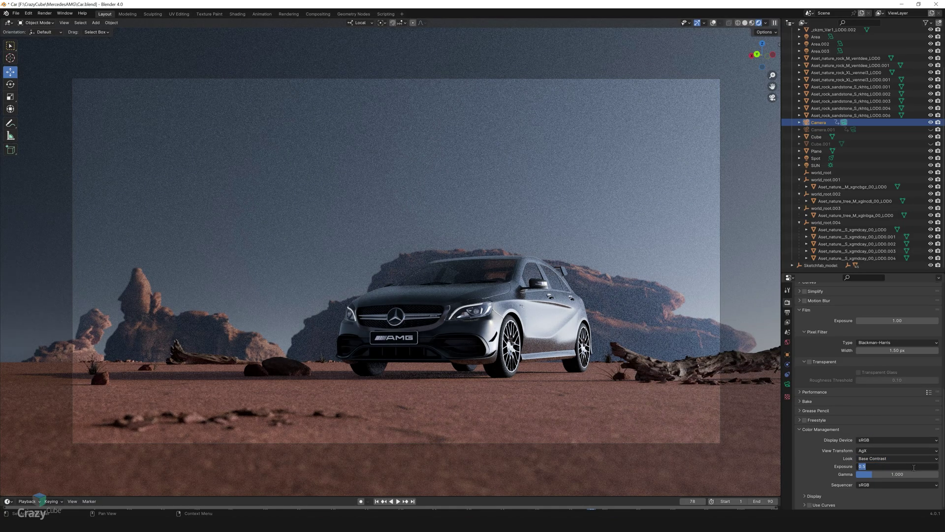
{"action": "type", "text": "0"}
{"action": "key", "text": "Return"}
{"action": "left_click", "coordinate": [914, 467]}
{"action": "type", "text": "0.5"}
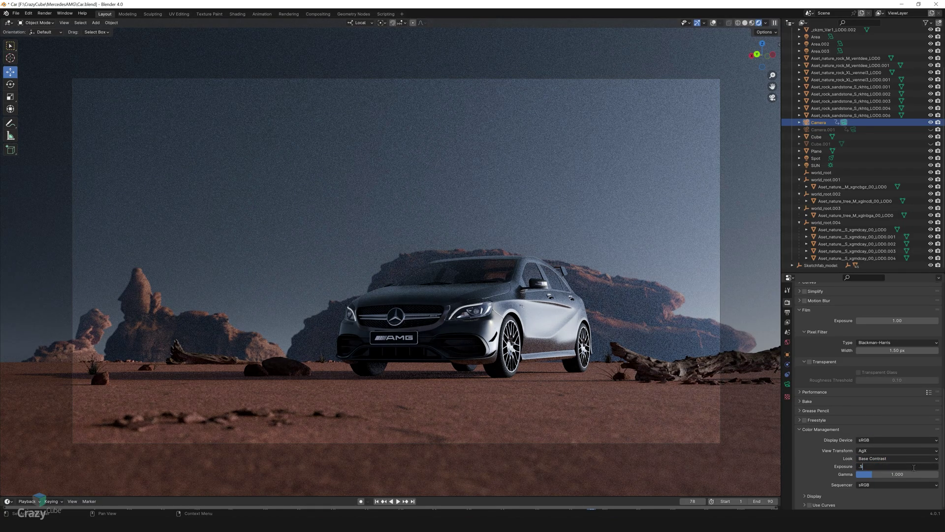
{"action": "key", "text": "Return"}
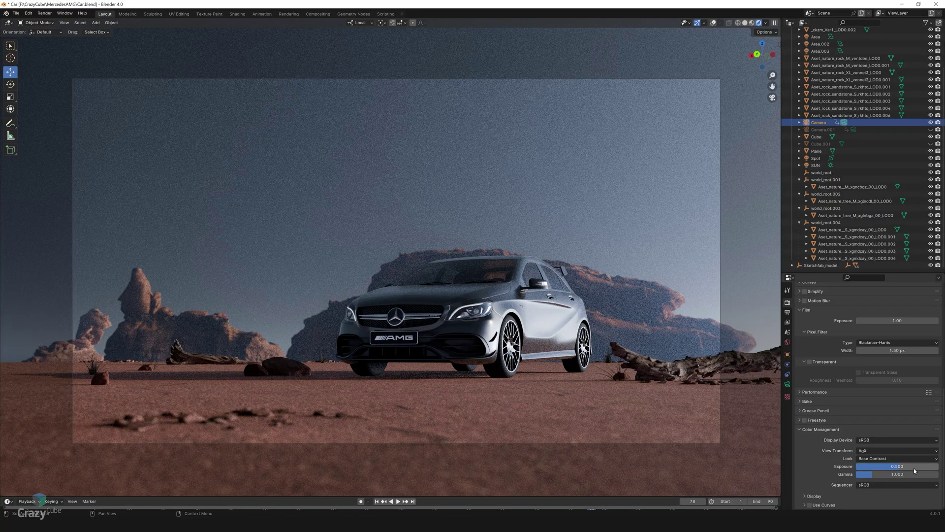
{"action": "scroll", "coordinate": [670, 363], "scroll_direction": "up", "scroll_amount": 2}
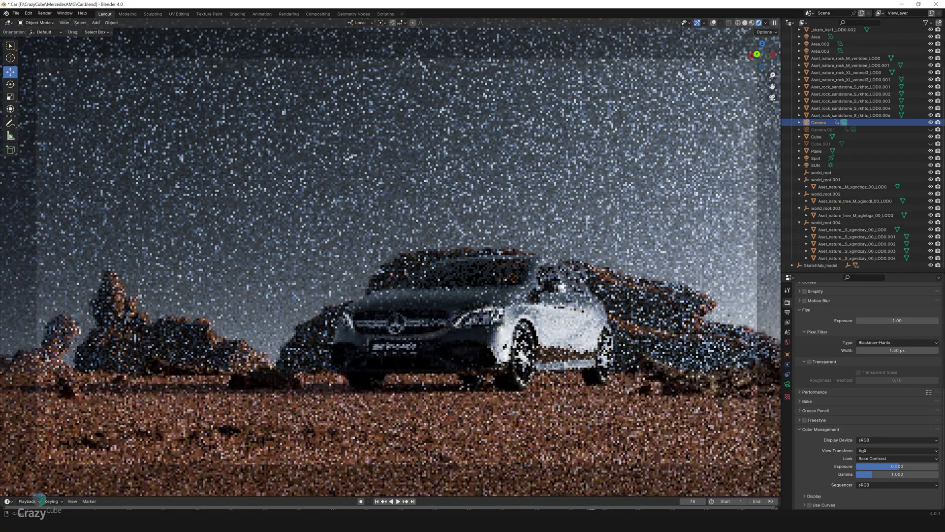